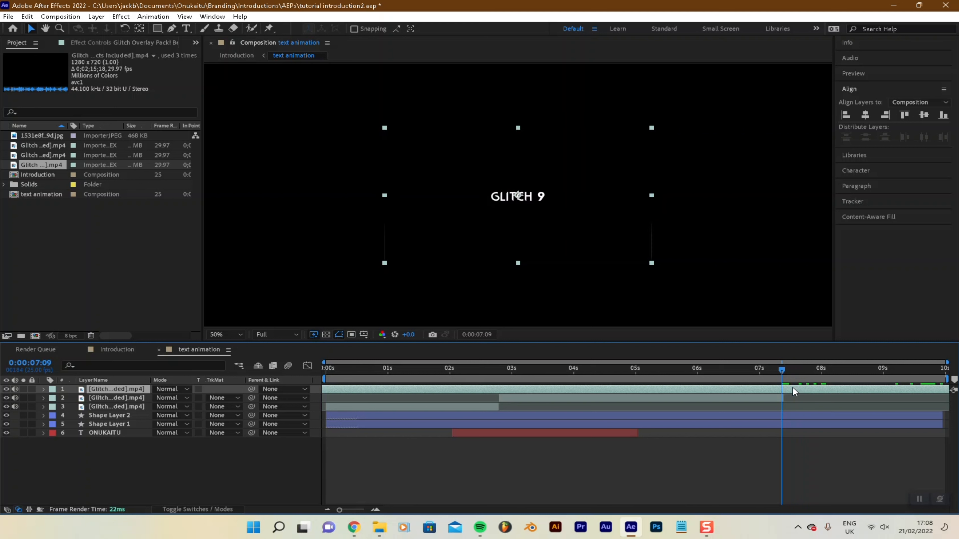
Trim the uppermost glitch clip to start at 0:00:07:10 and end at about 8.5 seconds, deleting the leftover pieces
{"action": "mouse_move", "coordinate": [785, 372]}
{"action": "left_mouse_down"}
{"action": "mouse_move", "coordinate": [497, 383]}
{"action": "mouse_move", "coordinate": [815, 378]}
{"action": "mouse_move", "coordinate": [788, 372]}
{"action": "left_mouse_up"}
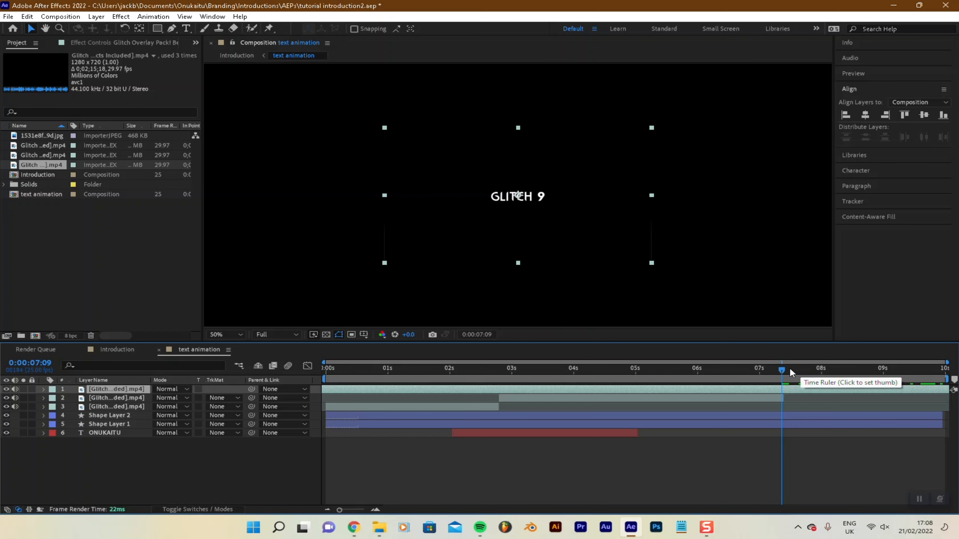
{"action": "left_click_drag", "start_coordinate": [787, 370], "coordinate": [783, 370]}
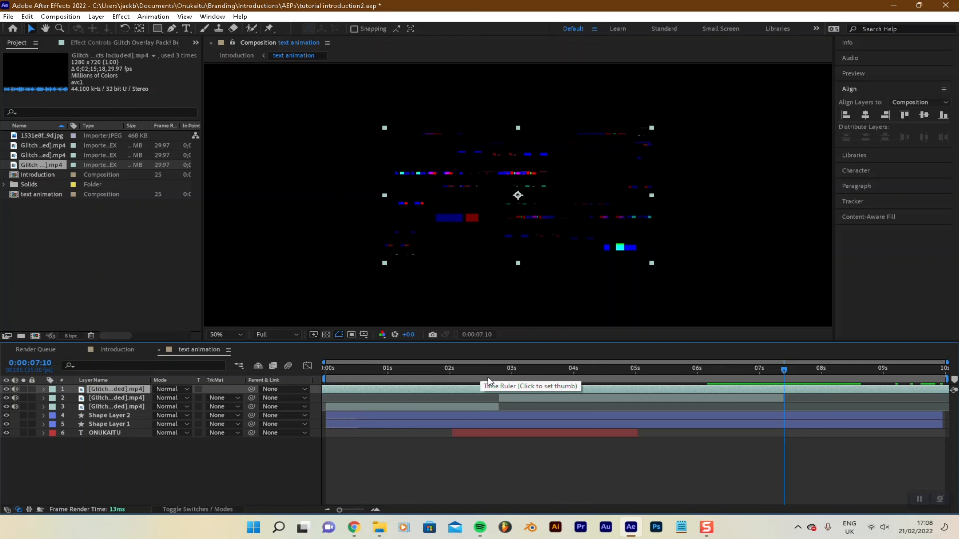
{"action": "key", "text": "ctrl+slash"}
{"action": "left_click_drag", "start_coordinate": [806, 375], "coordinate": [657, 373]}
{"action": "key", "text": "ctrl+shift+d"}
{"action": "key", "text": "Delete"}
{"action": "left_click", "coordinate": [726, 398]}
{"action": "key", "text": "Delete"}
Return to the start of the composition, then hide and mute all three glitch video layers
{"action": "left_click_drag", "start_coordinate": [508, 373], "coordinate": [230, 371]}
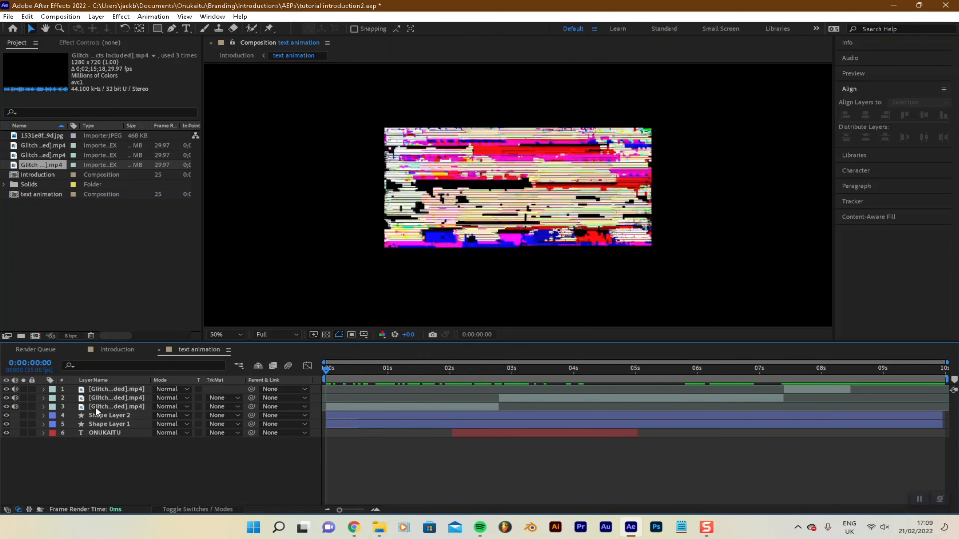
{"action": "left_click", "coordinate": [98, 389]}
{"action": "left_click_drag", "start_coordinate": [15, 407], "coordinate": [12, 389]}
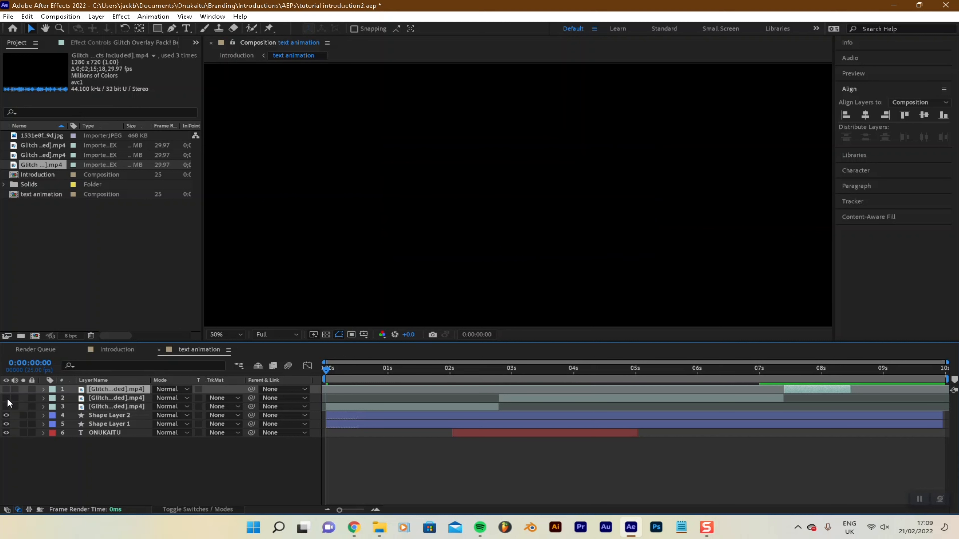
Create an adjustment layer above the glitch clips and duplicate it twice
{"action": "left_click", "coordinate": [98, 18]}
{"action": "mouse_move", "coordinate": [140, 20]}
{"action": "mouse_move", "coordinate": [96, 16]}
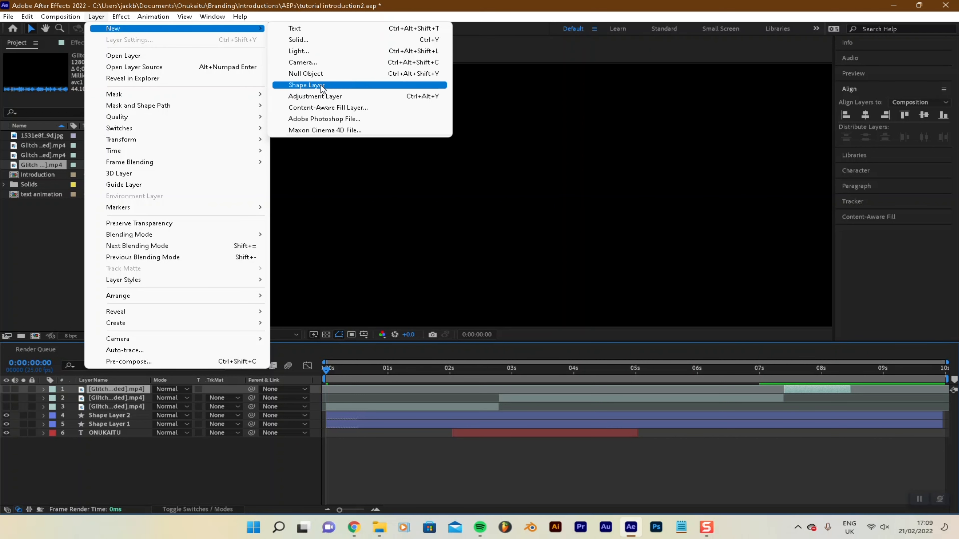
{"action": "left_click", "coordinate": [322, 97]}
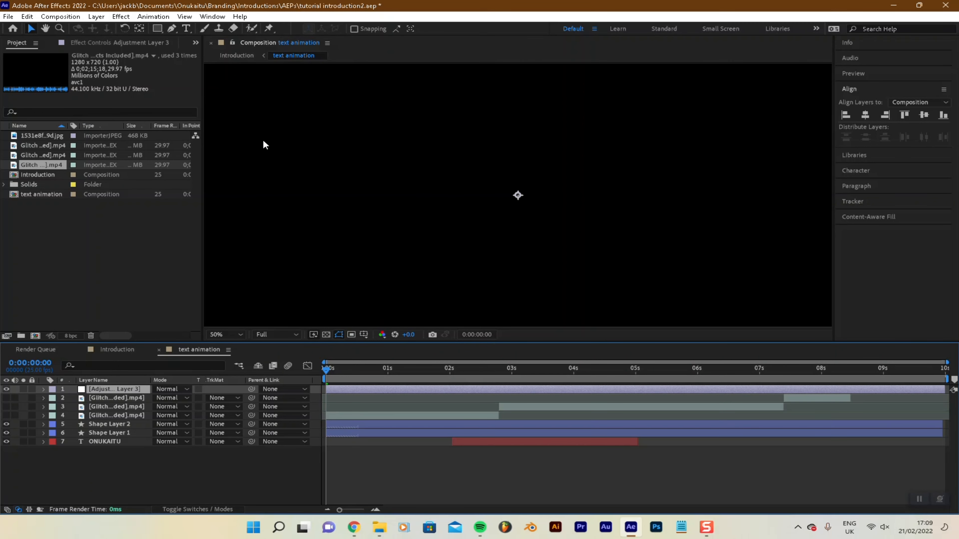
{"action": "key", "text": "ctrl+d"}
{"action": "key", "text": "ctrl+d"}
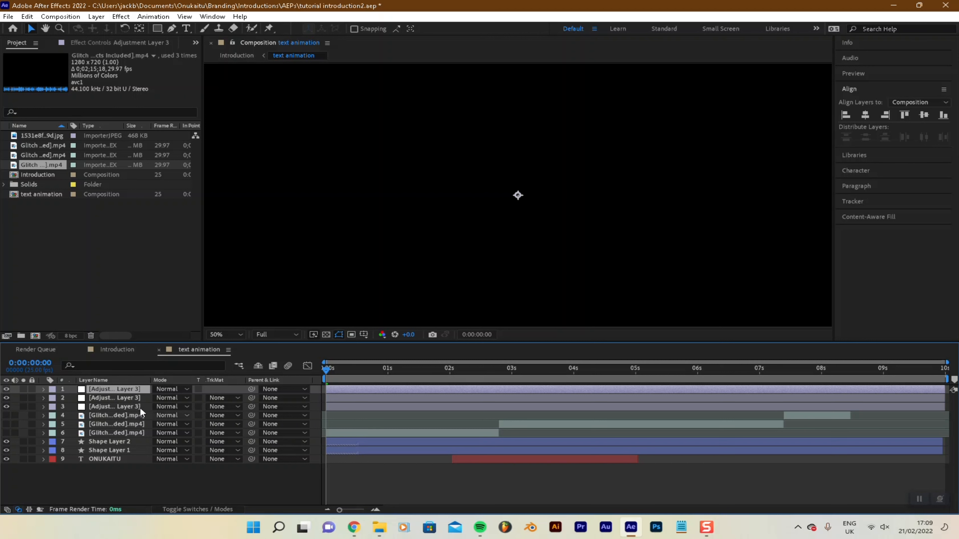
Apply the Displacement Map effect to all three adjustment layers at once
{"action": "left_click", "coordinate": [120, 379]}
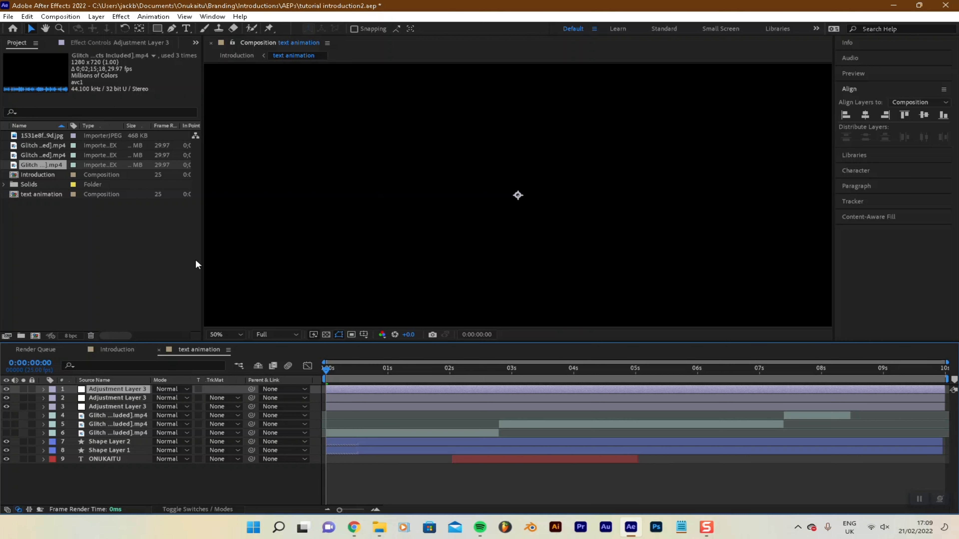
{"action": "left_click", "coordinate": [122, 405], "text": "shift"}
{"action": "left_click", "coordinate": [122, 18]}
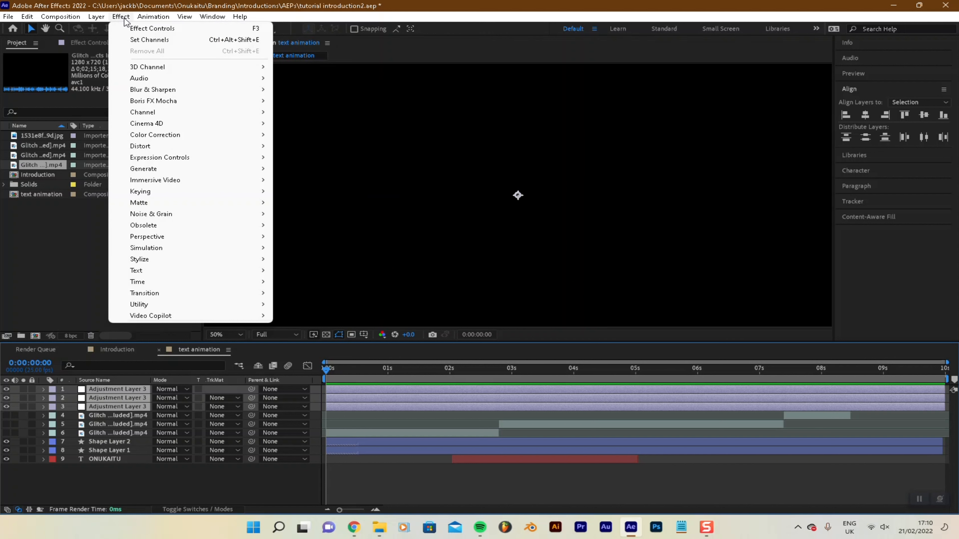
{"action": "mouse_move", "coordinate": [241, 146]}
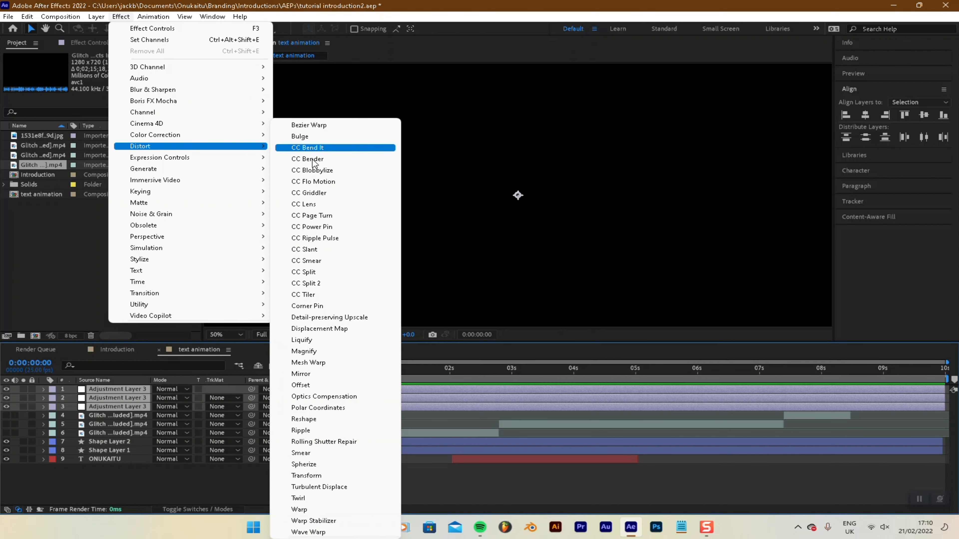
{"action": "left_click", "coordinate": [326, 329]}
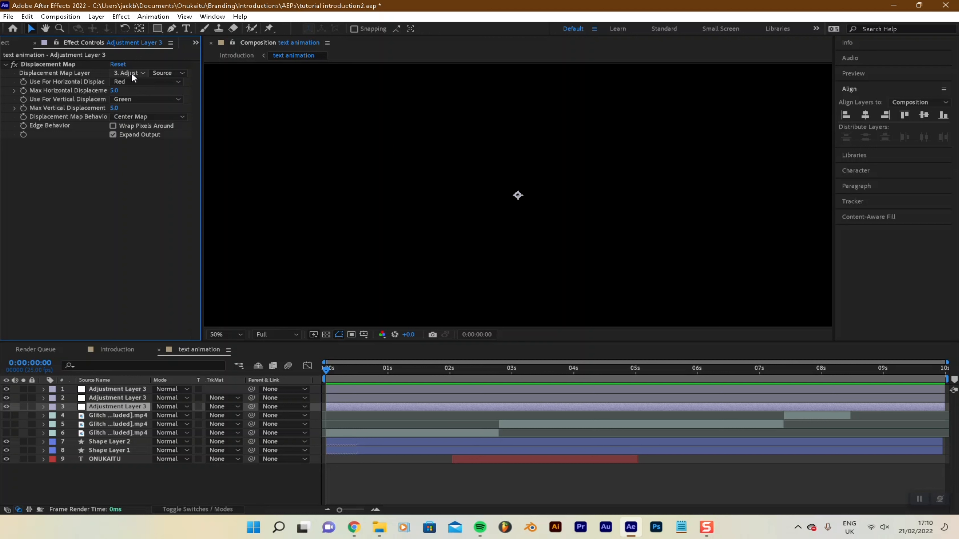
Set the Displacement Map Layer of adjustment layers 3, 2 and 1 to glitch clips 6, 5 and 4 respectively
{"action": "left_click", "coordinate": [131, 75]}
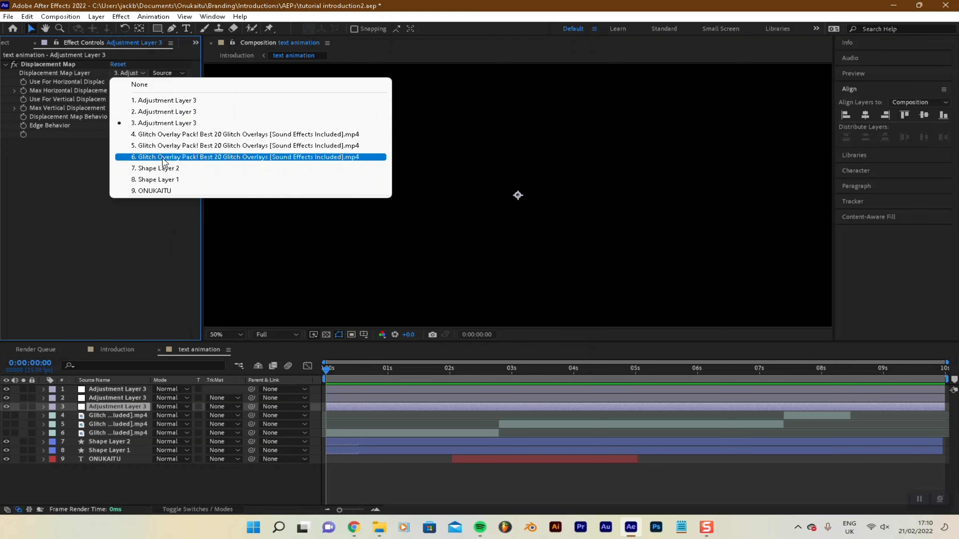
{"action": "left_click", "coordinate": [178, 159]}
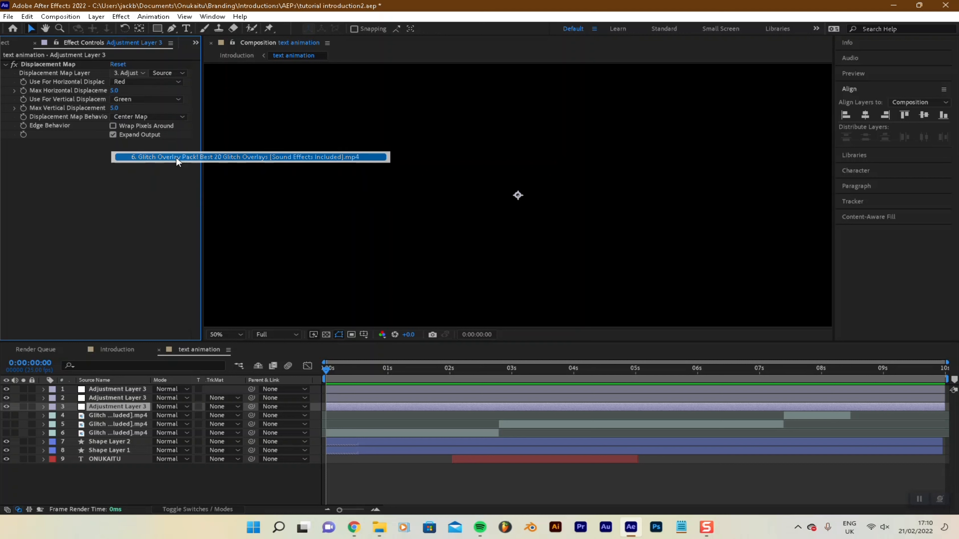
{"action": "left_click", "coordinate": [125, 399]}
{"action": "left_click", "coordinate": [128, 73]}
{"action": "left_click", "coordinate": [162, 147]}
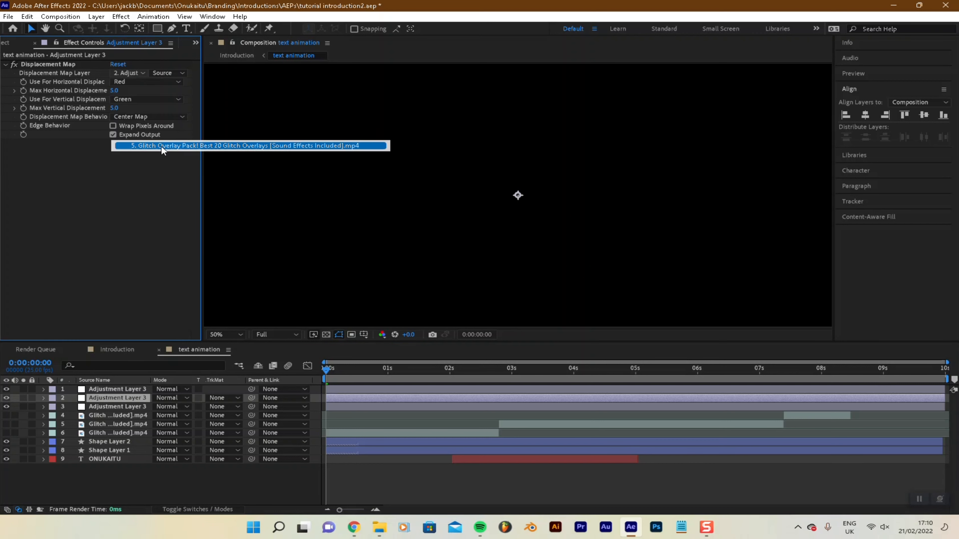
{"action": "left_click", "coordinate": [117, 389]}
{"action": "left_click", "coordinate": [128, 73]}
{"action": "left_click", "coordinate": [157, 133]}
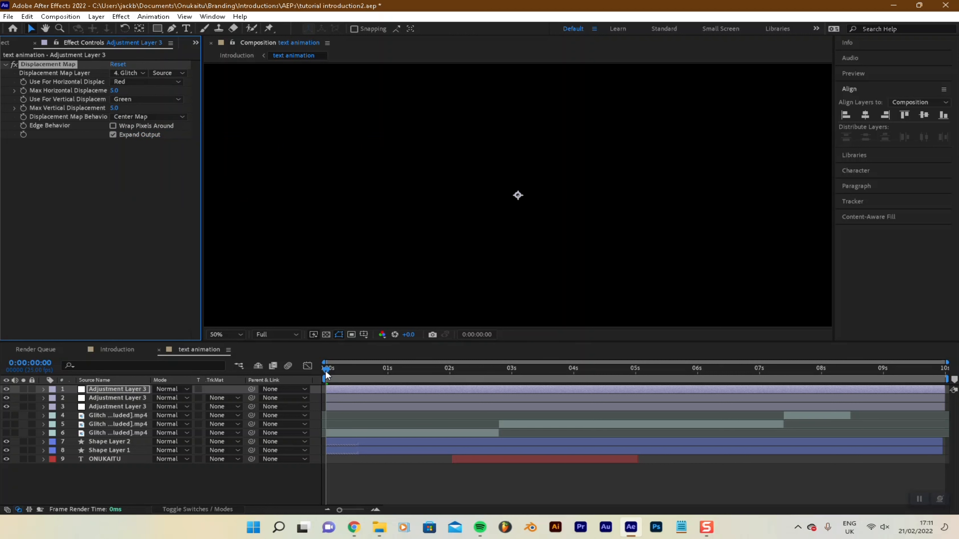
Preview the text animation and examine how the displacement lines up with the glitch clips along the timeline
{"action": "left_click", "coordinate": [739, 231]}
{"action": "key", "text": "space"}
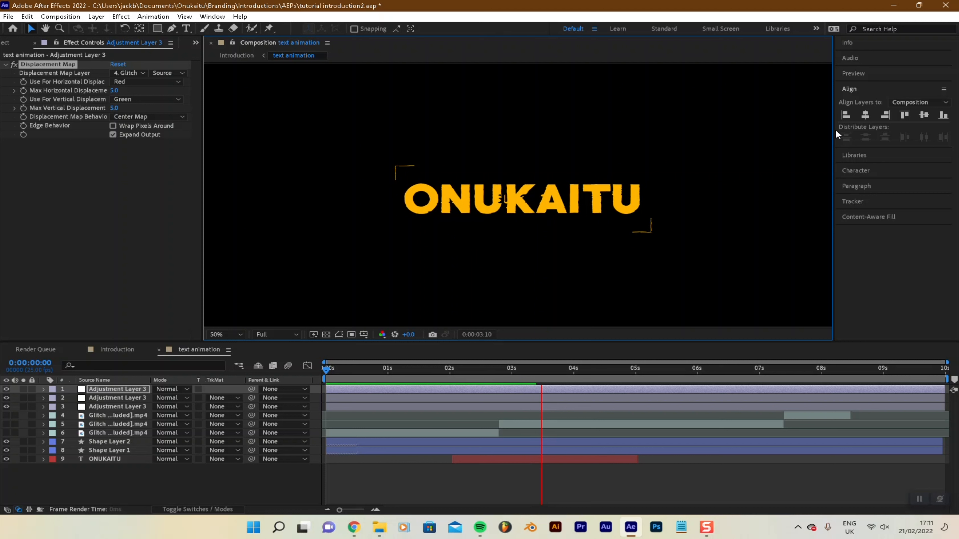
{"action": "key", "text": "space"}
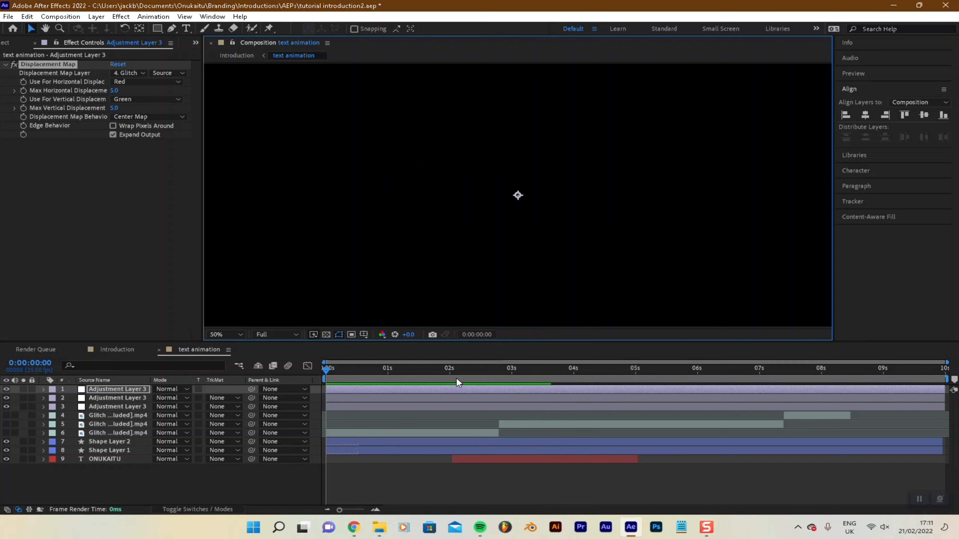
{"action": "left_click", "coordinate": [99, 407]}
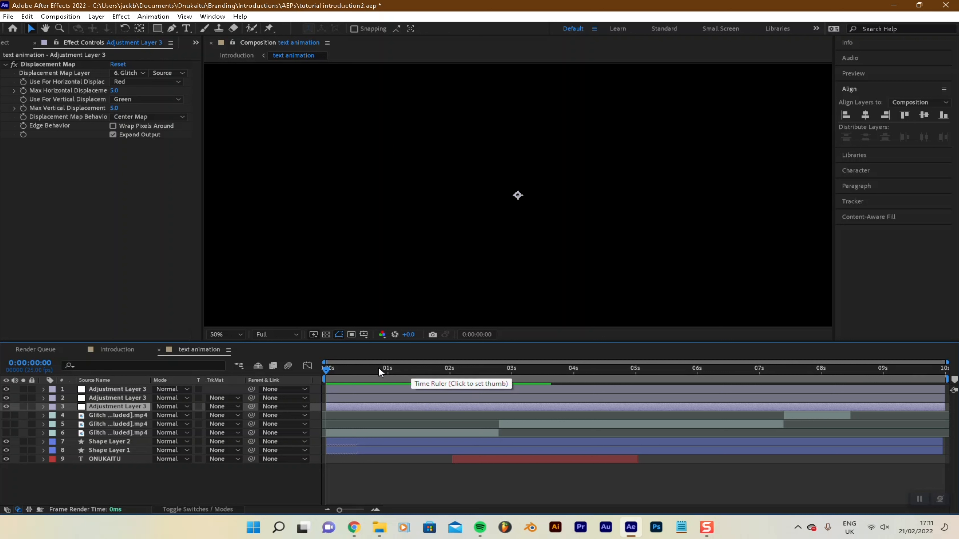
{"action": "left_click_drag", "start_coordinate": [369, 372], "coordinate": [257, 412]}
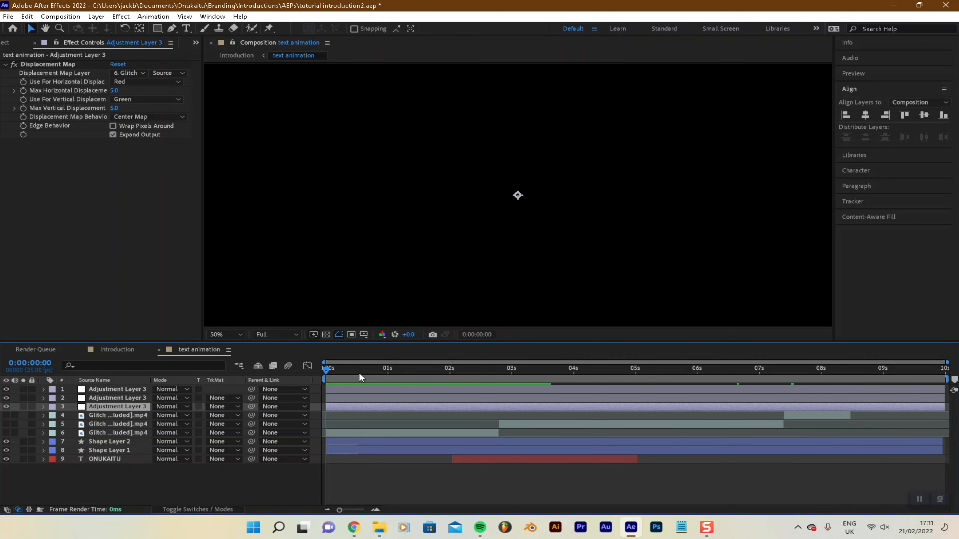
{"action": "key", "text": "space"}
{"action": "left_click_drag", "start_coordinate": [754, 383], "coordinate": [495, 472]}
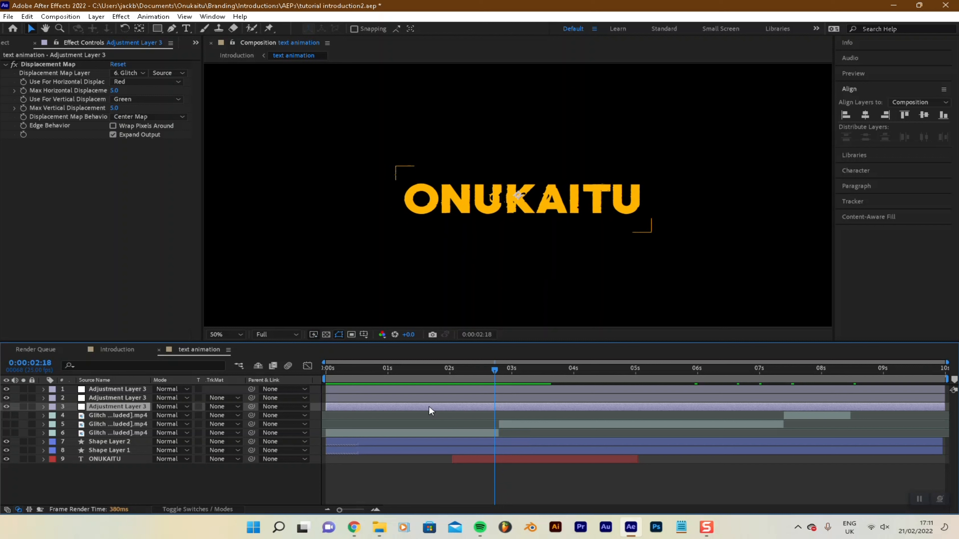
{"action": "left_click", "coordinate": [420, 432]}
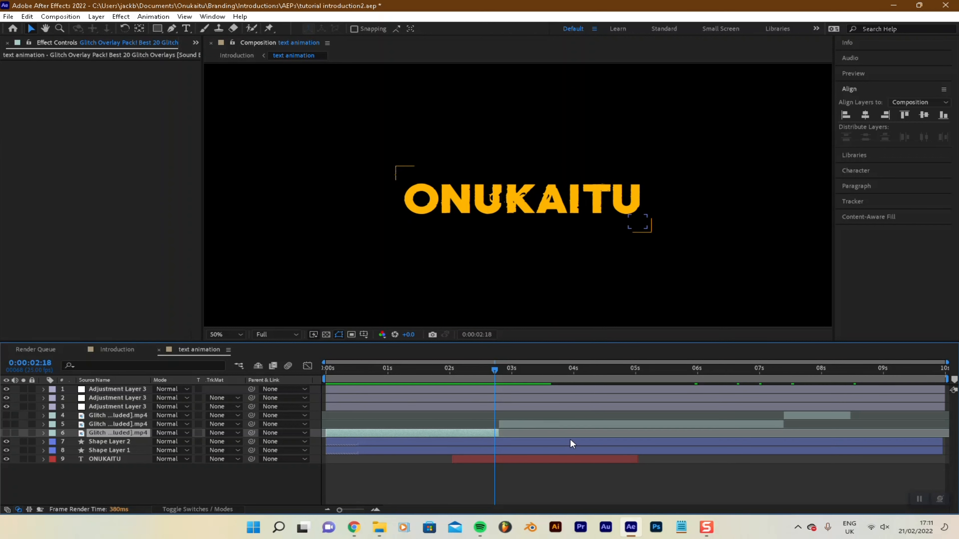
{"action": "left_click_drag", "start_coordinate": [519, 369], "coordinate": [348, 392]}
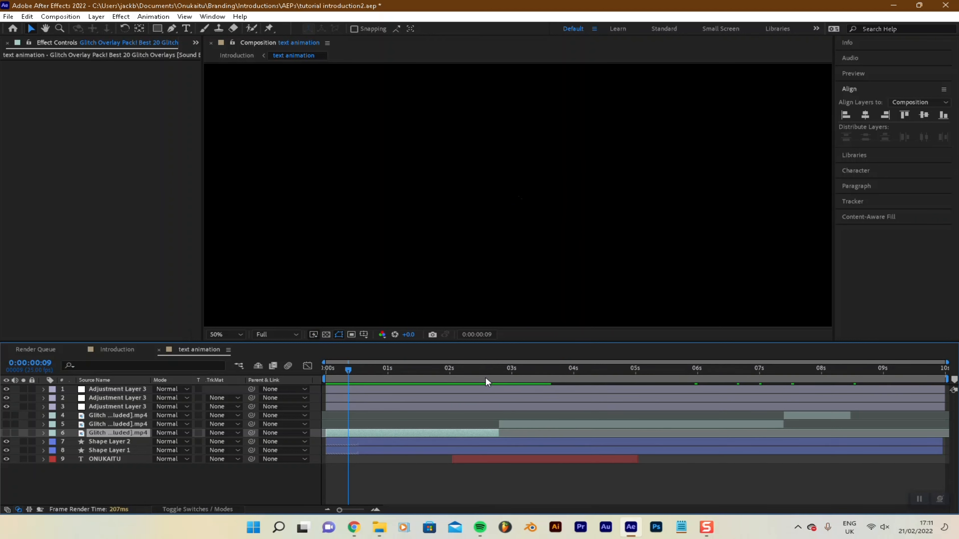
Split the third adjustment layer at 0:00:02:20, where the first glitch clip ends, and delete the later part
{"action": "left_click", "coordinate": [481, 406]}
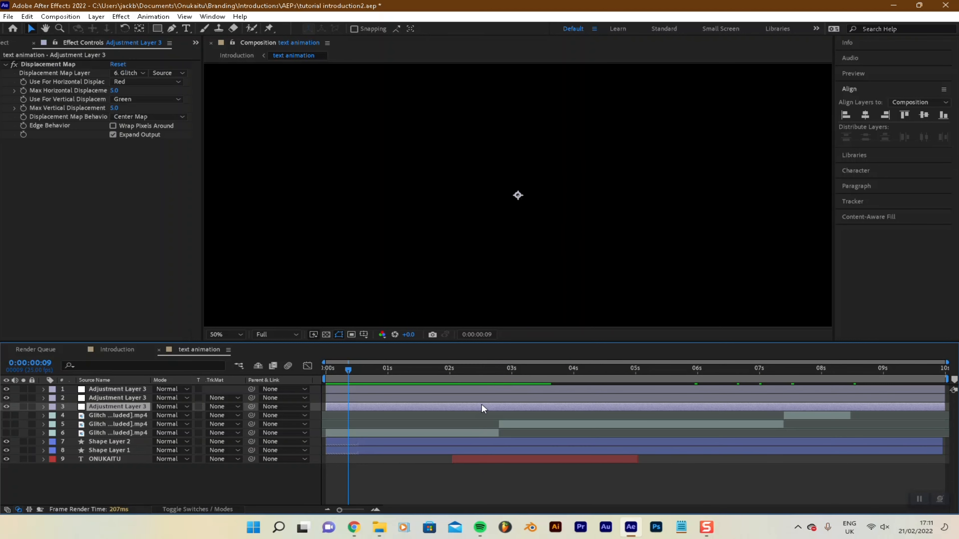
{"action": "left_click", "coordinate": [497, 370]}
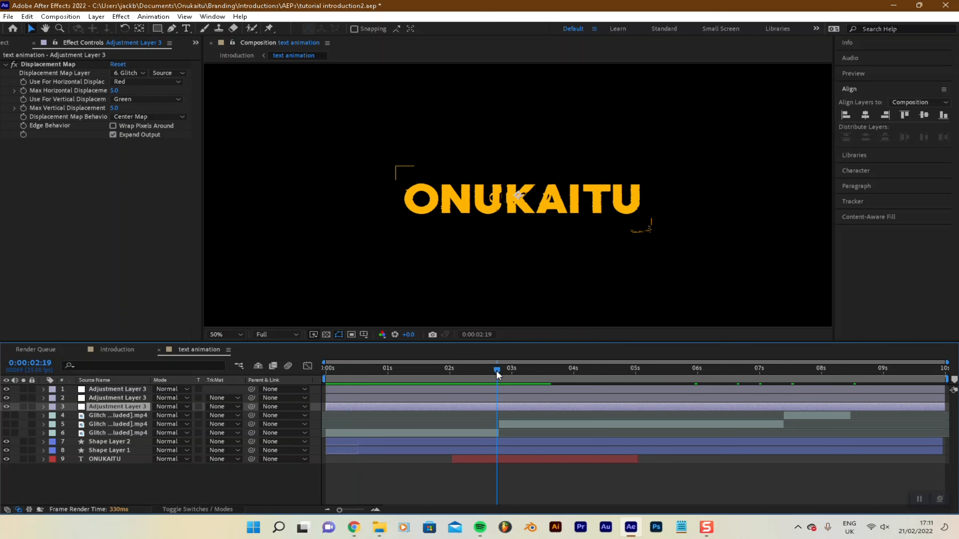
{"action": "left_click", "coordinate": [498, 372]}
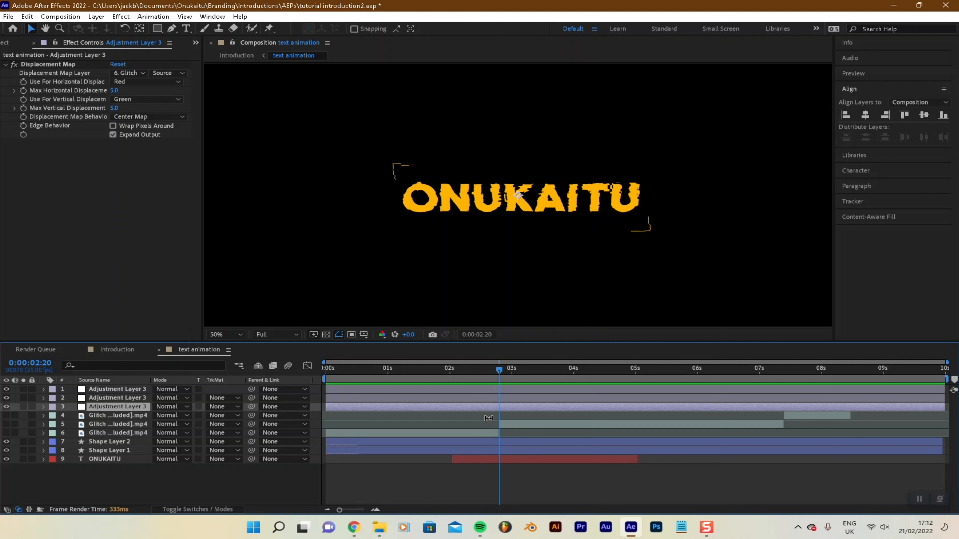
{"action": "key", "text": "ctrl+shift+d"}
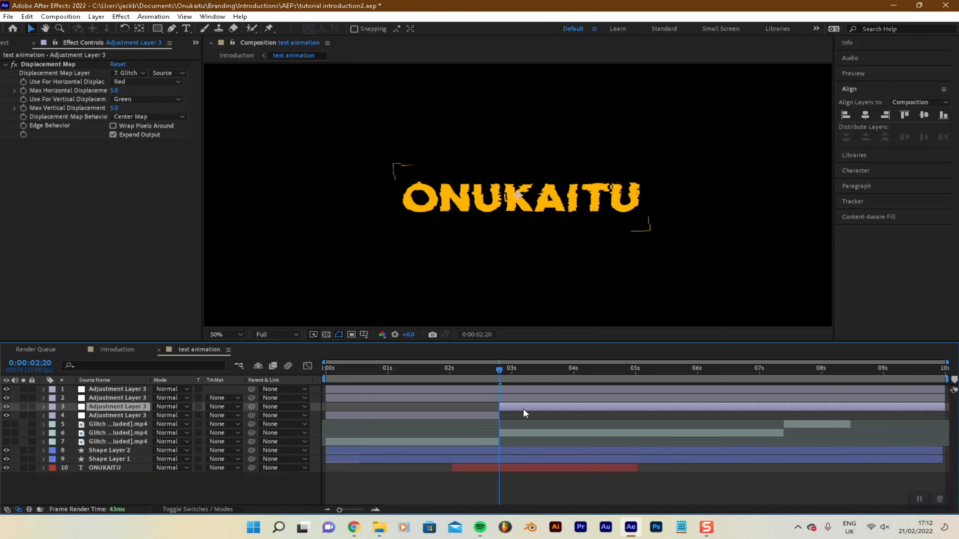
{"action": "key", "text": "Delete"}
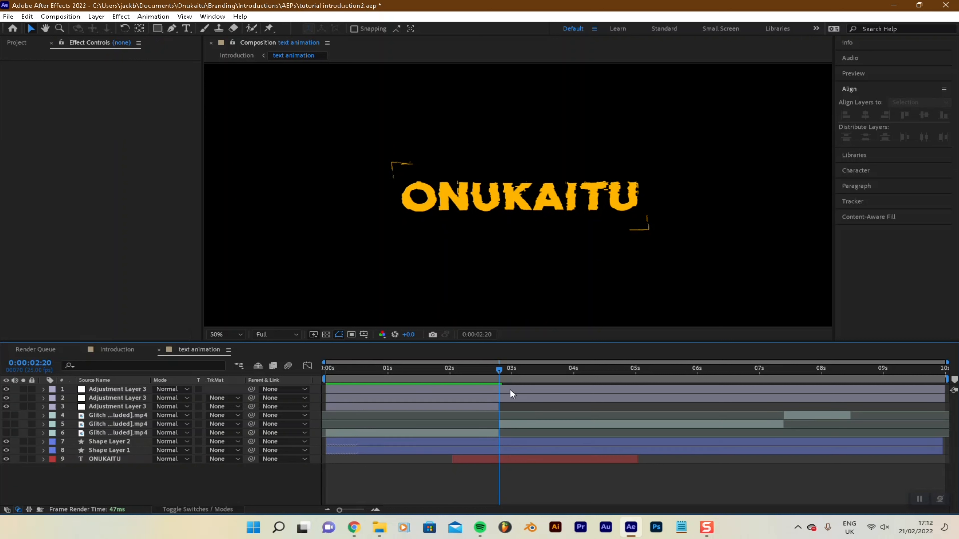
Trim the second adjustment layer to start at 0:00:02:20 and end with the middle glitch clip
{"action": "left_click", "coordinate": [534, 398]}
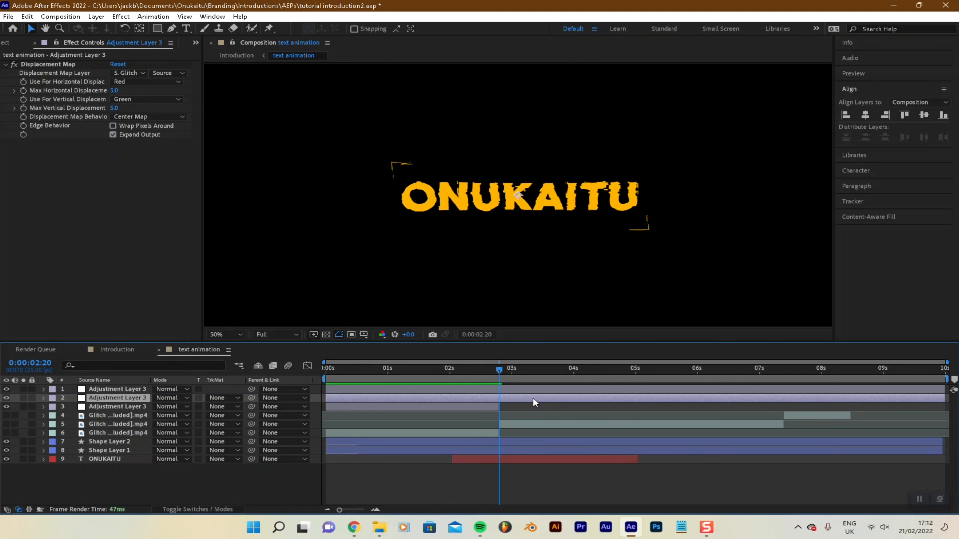
{"action": "key", "text": "ctrl+shift+d"}
{"action": "left_click", "coordinate": [483, 406]}
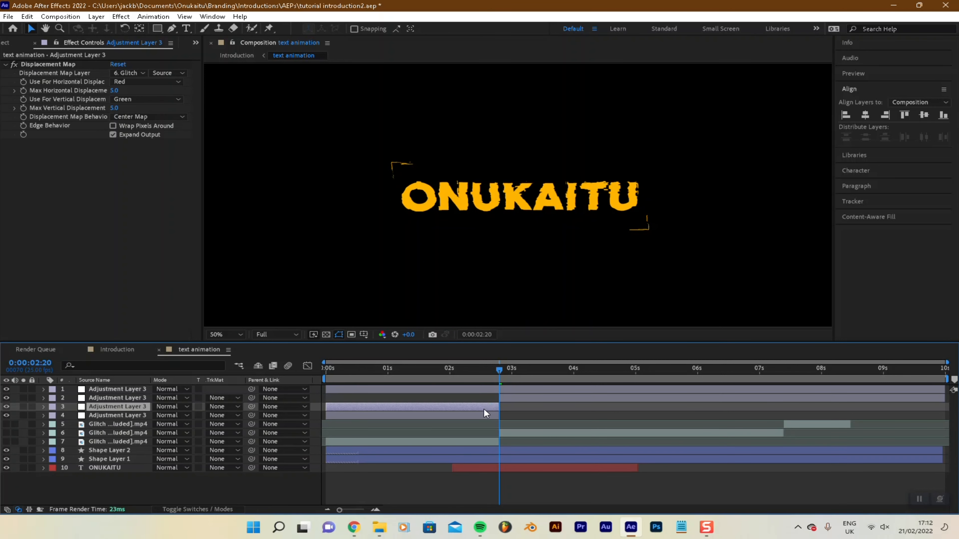
{"action": "key", "text": "Delete"}
{"action": "left_click_drag", "start_coordinate": [526, 377], "coordinate": [297, 389]}
{"action": "left_click", "coordinate": [764, 398]}
{"action": "key", "text": "ctrl+shift+d"}
{"action": "key", "text": "Delete"}
Split the top adjustment layer at both ends of the last glitch clip and delete the parts outside it
{"action": "left_click", "coordinate": [790, 389]}
{"action": "key", "text": "ctrl+shift+d"}
{"action": "key", "text": "ctrl+shift+d"}
{"action": "key", "text": "Delete"}
{"action": "left_click", "coordinate": [774, 398]}
{"action": "key", "text": "Delete"}
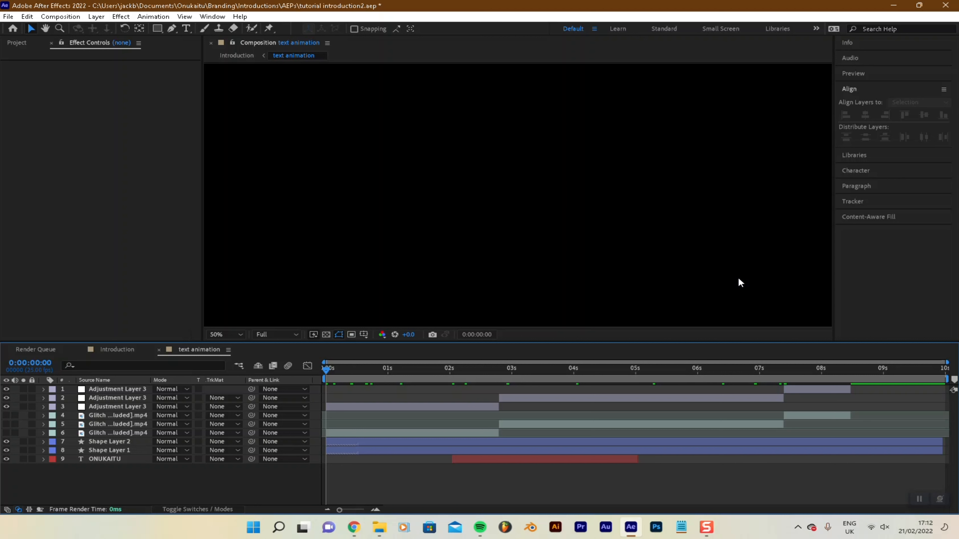
Save the project and preview the displaced text animation up to 0:00:02:00
{"action": "key", "text": "ctrl+s"}
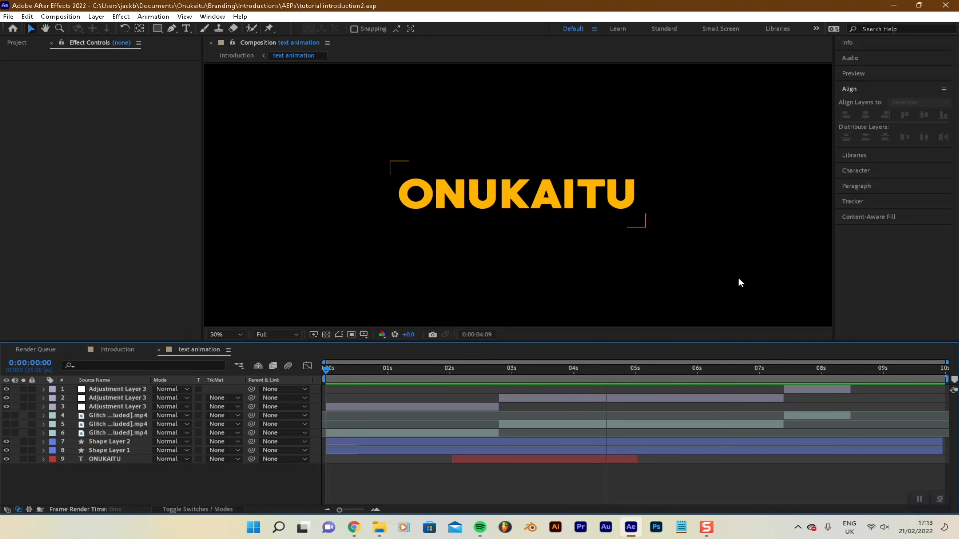
{"action": "key", "text": "space"}
{"action": "left_click_drag", "start_coordinate": [336, 371], "coordinate": [450, 373]}
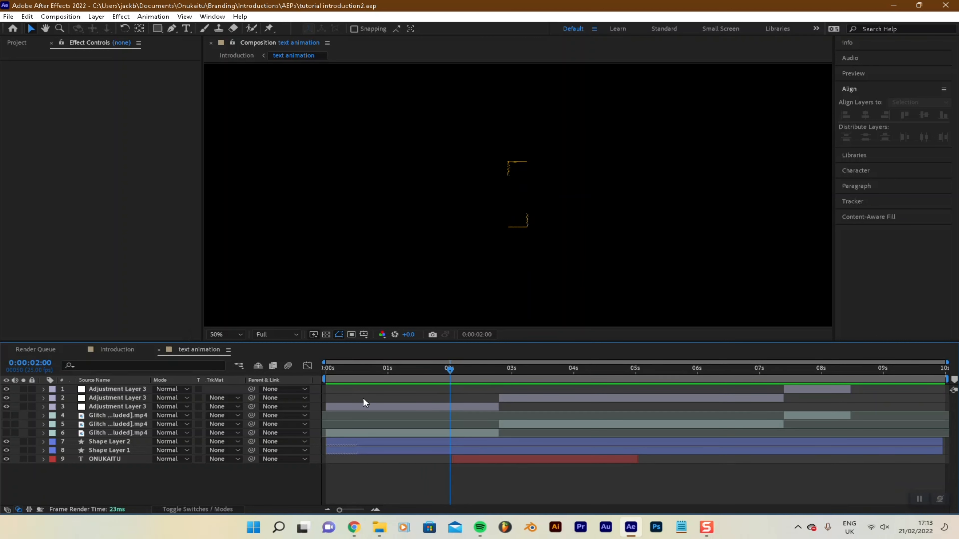
Split the first adjustment layer and its glitch clip at 0:00:01:00 and 0:00:02:00, and delete the middle pieces
{"action": "left_click", "coordinate": [390, 372]}
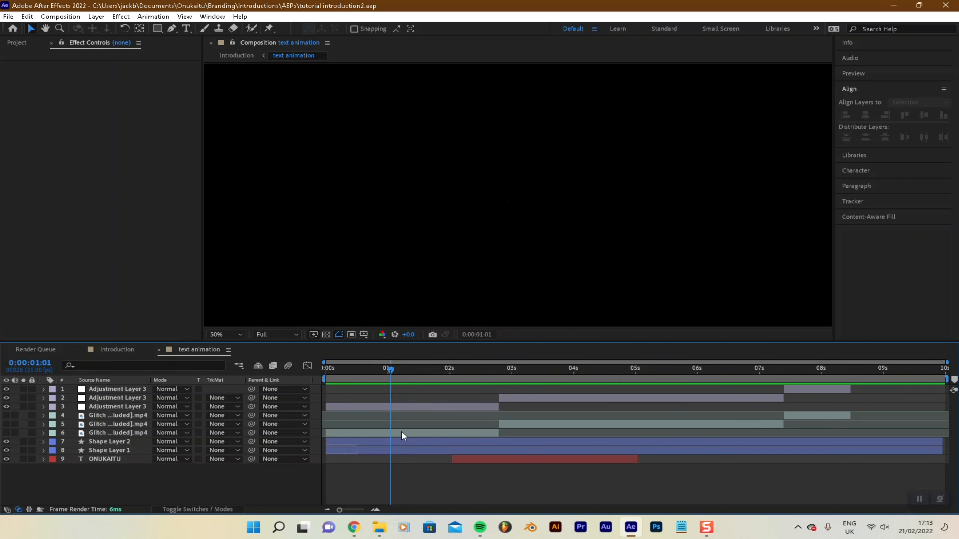
{"action": "left_click", "coordinate": [396, 407]}
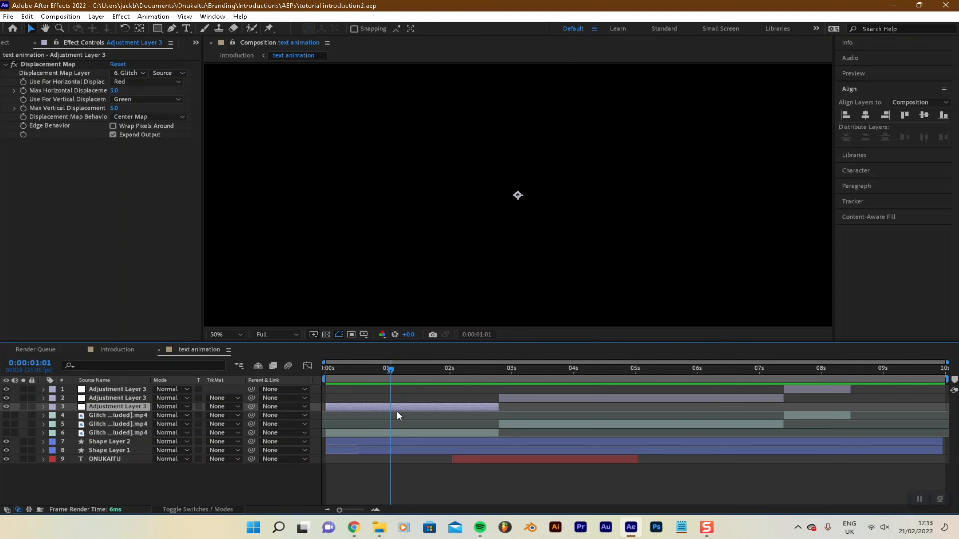
{"action": "left_click", "coordinate": [401, 433], "text": "ctrl"}
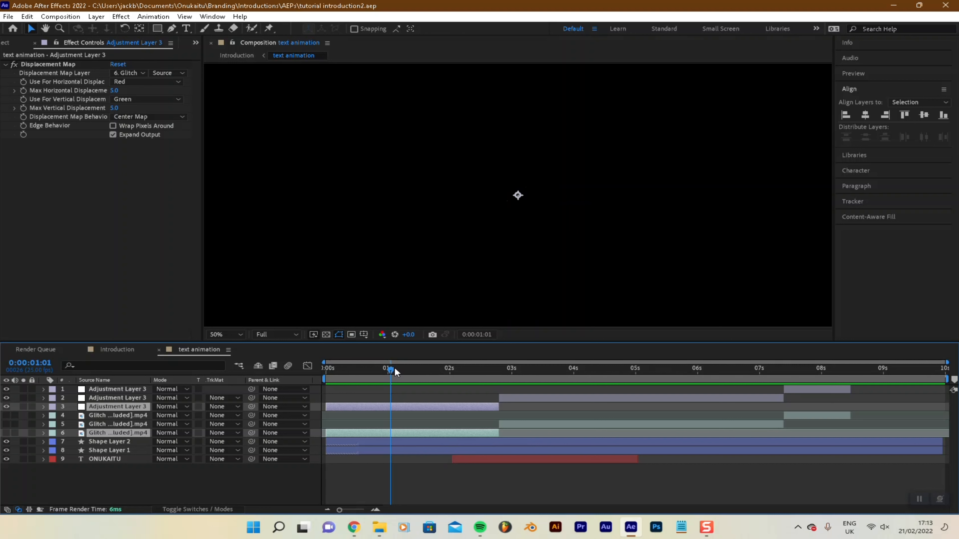
{"action": "left_click_drag", "start_coordinate": [387, 368], "coordinate": [387, 368]}
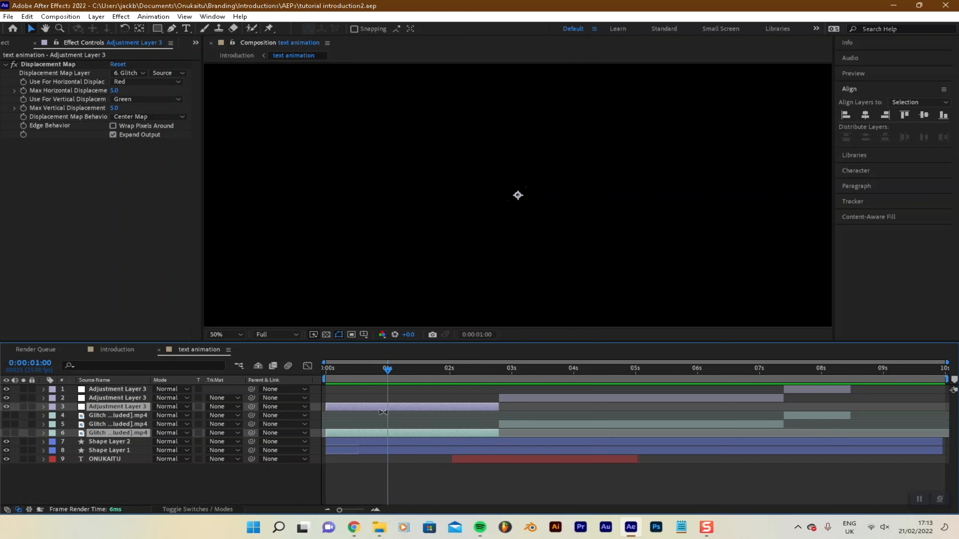
{"action": "key", "text": "ctrl+shift+d"}
{"action": "left_click_drag", "start_coordinate": [387, 368], "coordinate": [452, 383]}
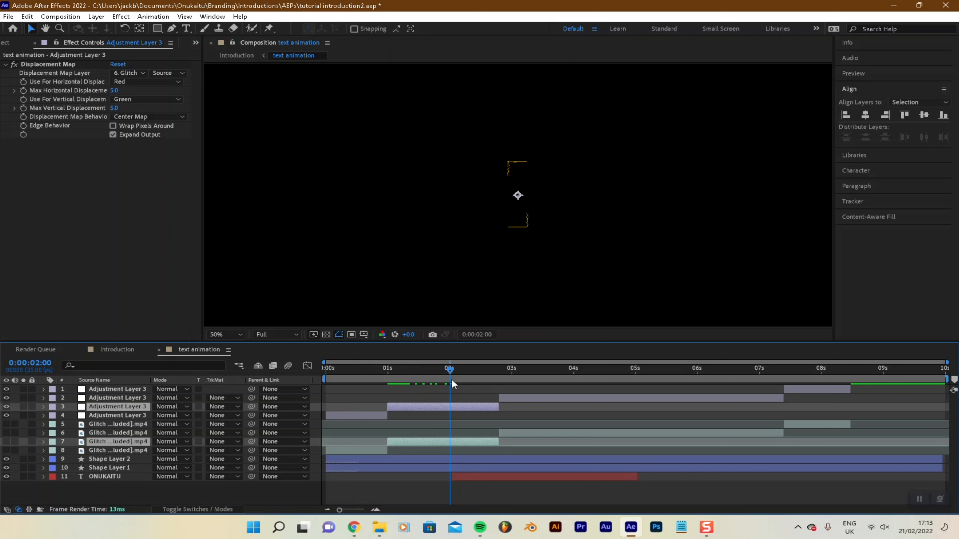
{"action": "key", "text": "ctrl+shift+d"}
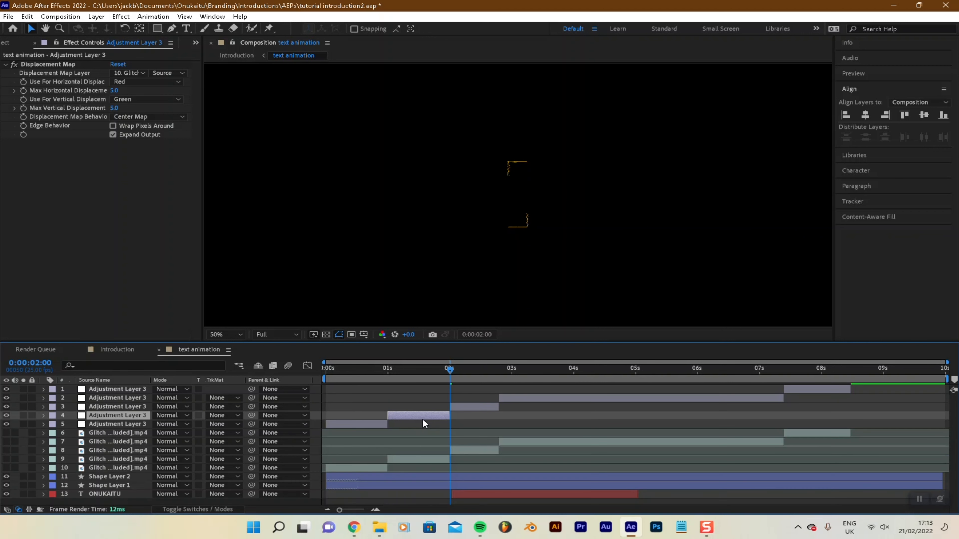
{"action": "left_click", "coordinate": [420, 459], "text": "ctrl"}
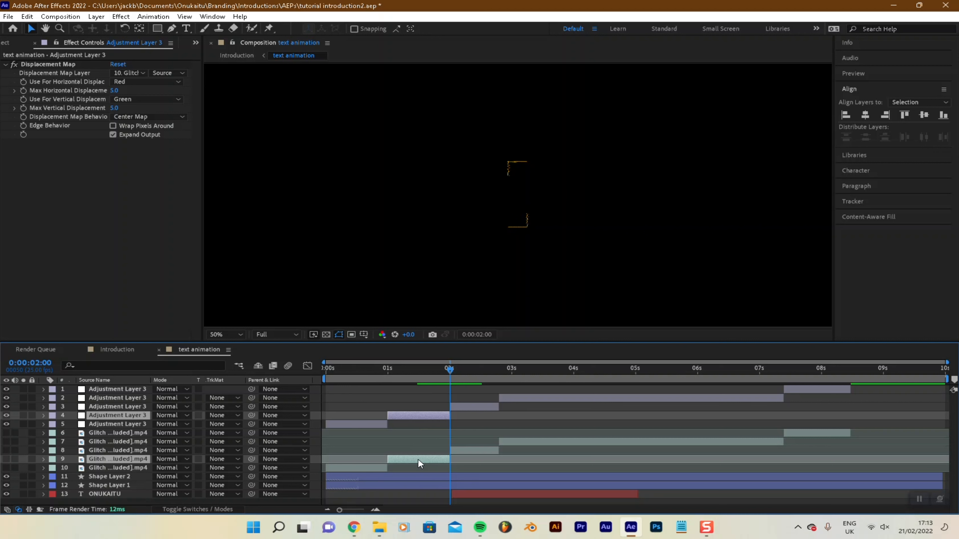
{"action": "key", "text": "Delete"}
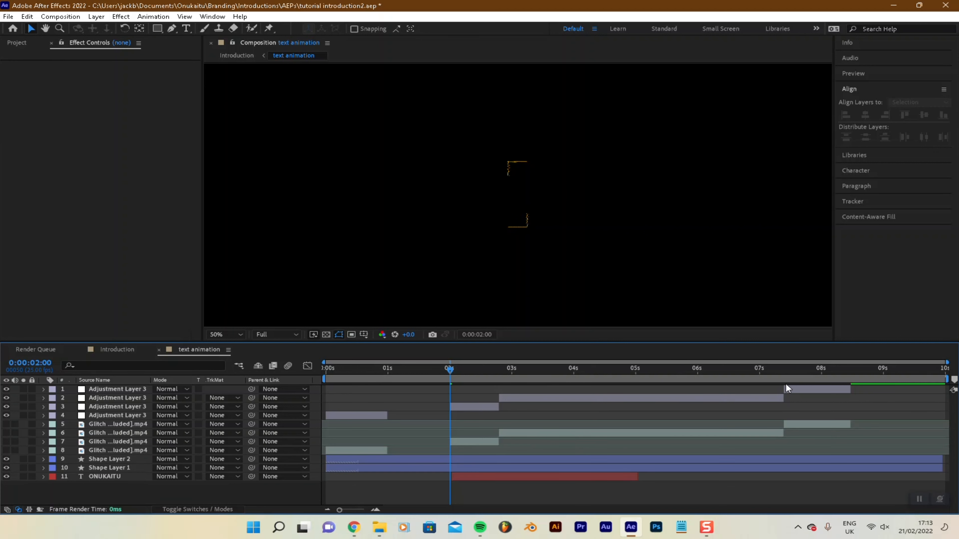
Move the last adjustment layer together with its glitch clip into the gap starting at 0:00:01:00
{"action": "left_click", "coordinate": [801, 390]}
{"action": "left_click", "coordinate": [806, 425], "text": "ctrl"}
{"action": "left_click_drag", "start_coordinate": [812, 426], "coordinate": [419, 434]}
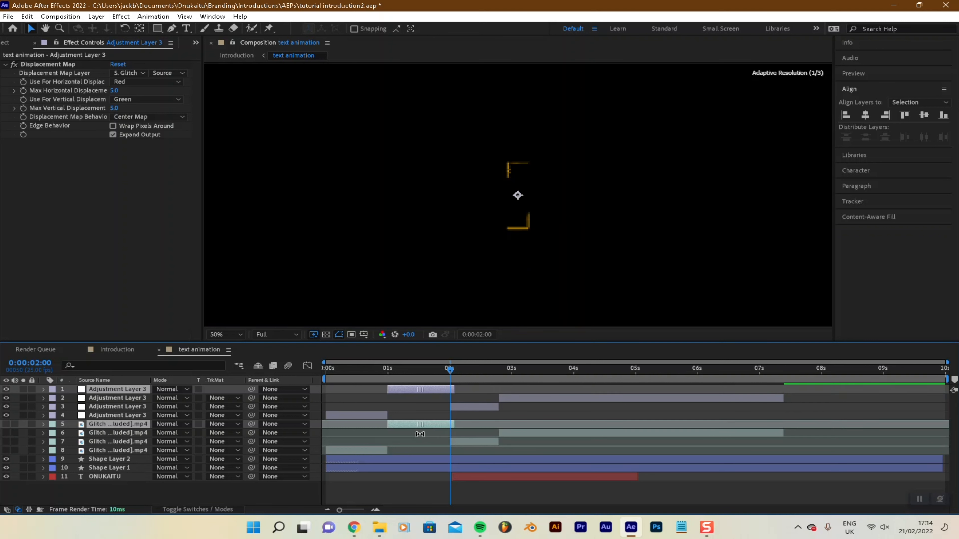
Save the project and preview the text animation with the rearranged glitch segments
{"action": "left_click", "coordinate": [378, 450]}
{"action": "key", "text": "ctrl+s"}
{"action": "key", "text": "space"}
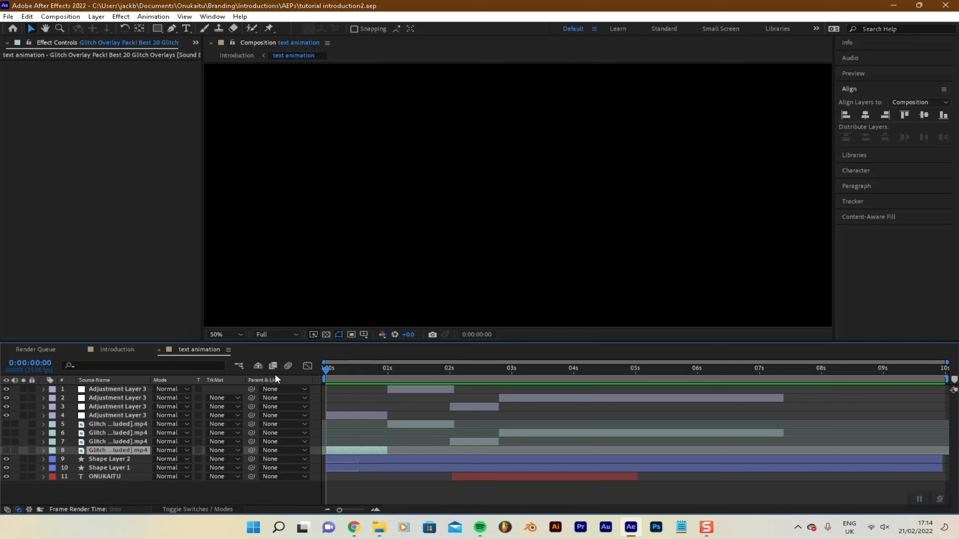
In the Introduction composition, collapse the text animation layer's properties and duplicate the layer twice
{"action": "left_click", "coordinate": [116, 349]}
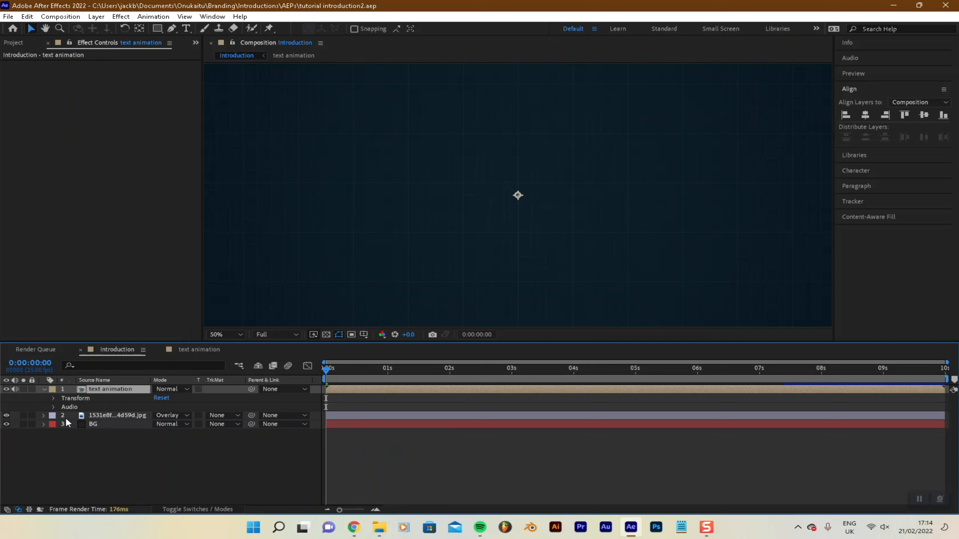
{"action": "left_click", "coordinate": [43, 390]}
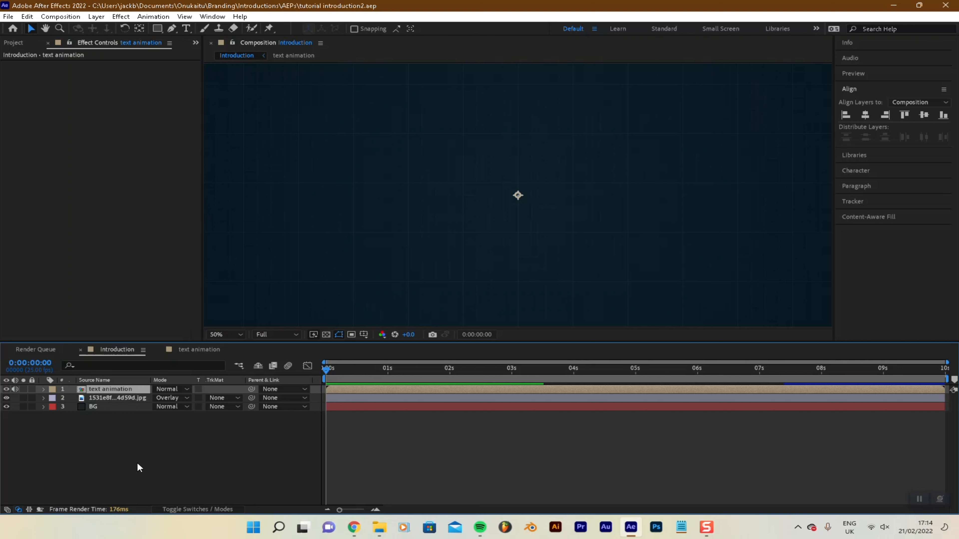
{"action": "key", "text": "ctrl+d"}
{"action": "key", "text": "ctrl+d"}
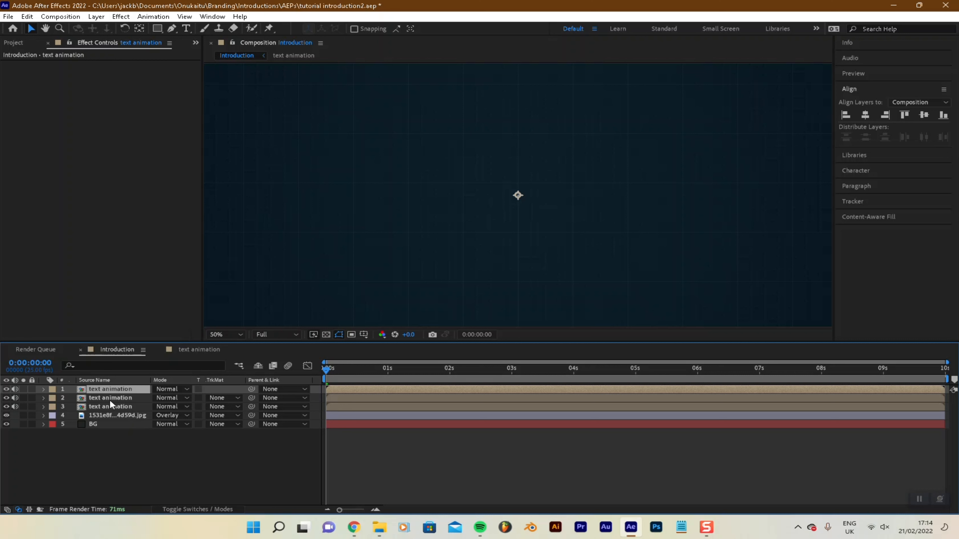
At 0:00:03:13, mute all three text animation layers and hide the lower two
{"action": "left_click", "coordinate": [541, 374]}
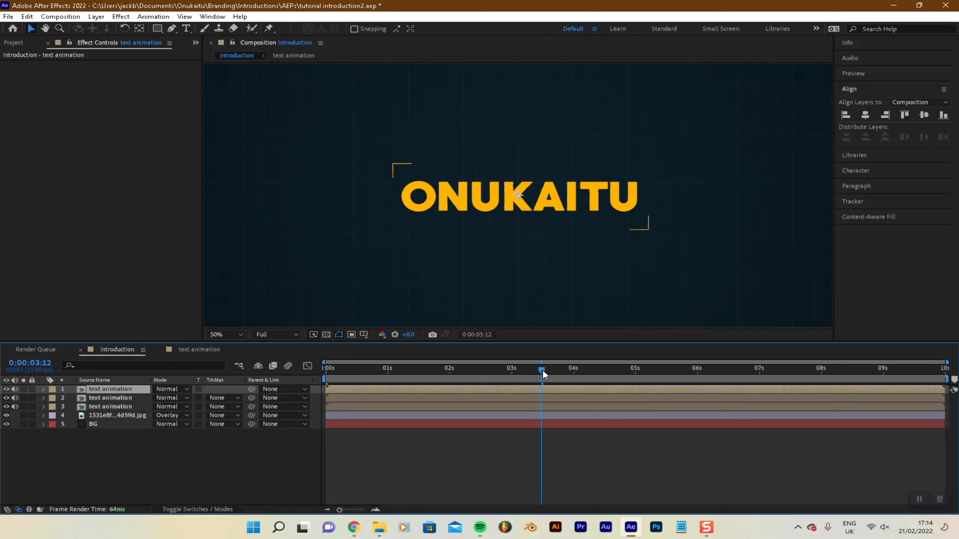
{"action": "left_click_drag", "start_coordinate": [544, 370], "coordinate": [545, 370]}
{"action": "mouse_move", "coordinate": [15, 407]}
{"action": "left_mouse_down"}
{"action": "mouse_move", "coordinate": [15, 392]}
{"action": "mouse_move", "coordinate": [7, 397]}
{"action": "left_mouse_up"}
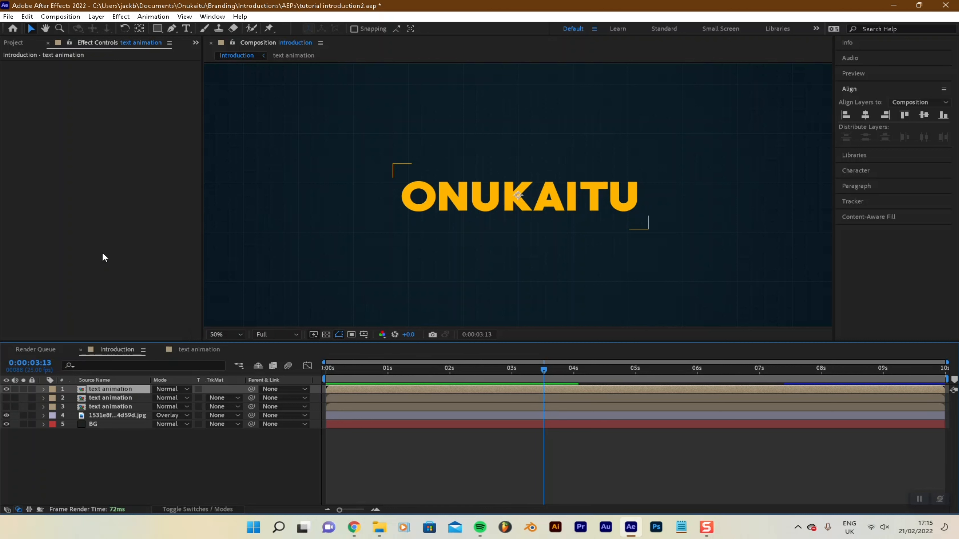
Apply the Set Channels effect to the uppermost text animation layer and copy it to the other two text animation layers
{"action": "left_click", "coordinate": [121, 16]}
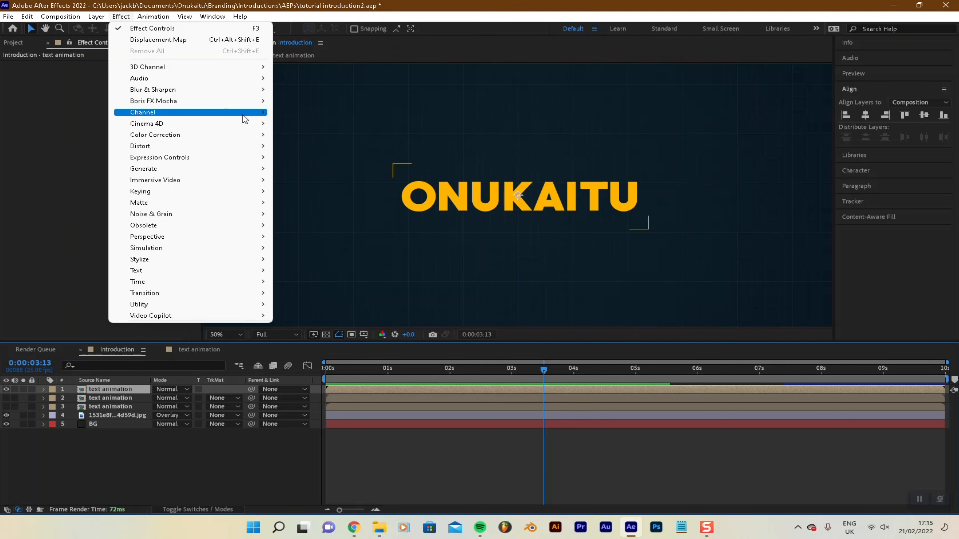
{"action": "mouse_move", "coordinate": [248, 114]}
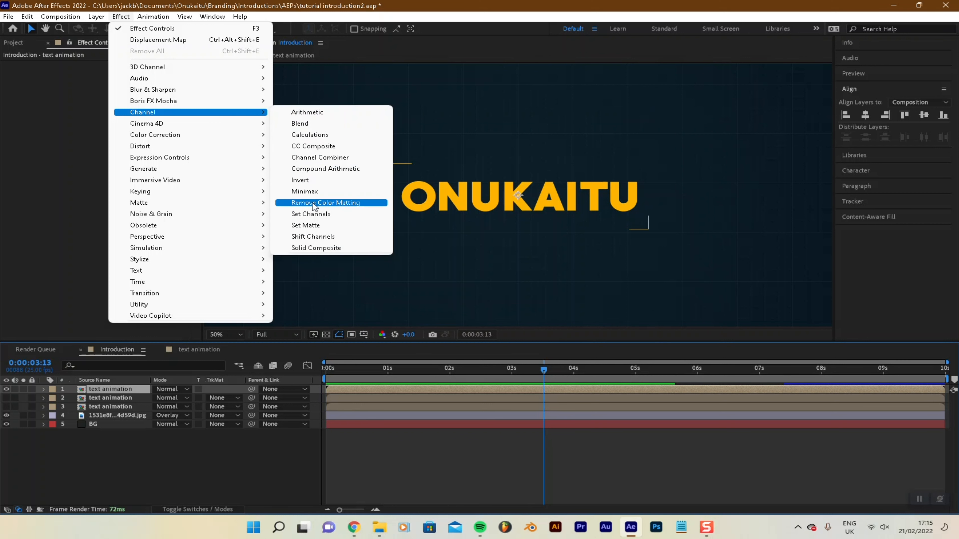
{"action": "left_click", "coordinate": [312, 214]}
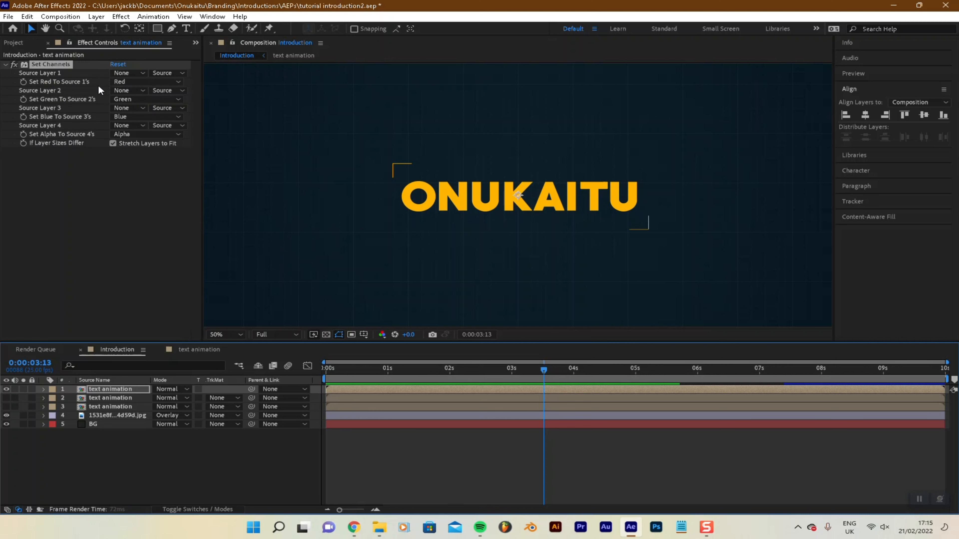
{"action": "left_click", "coordinate": [64, 67]}
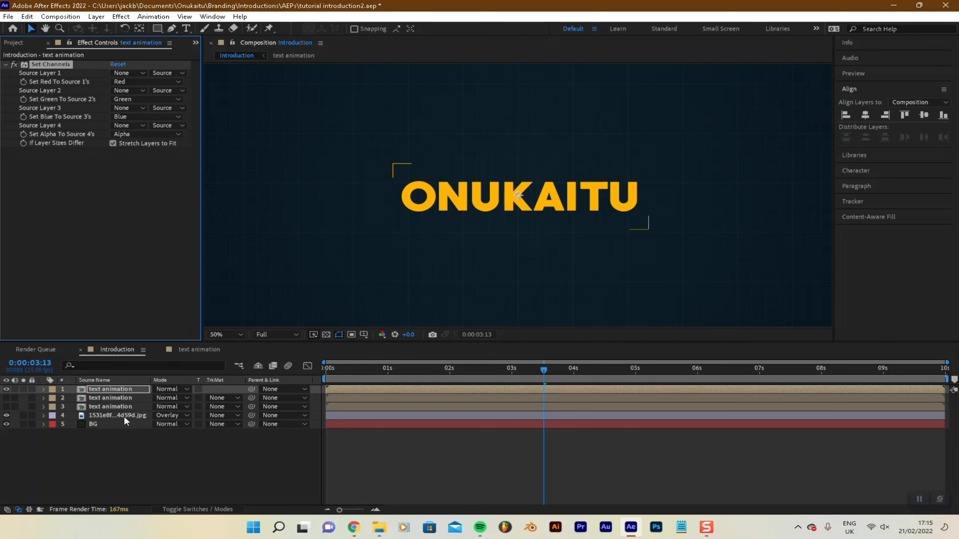
{"action": "left_click", "coordinate": [119, 397]}
{"action": "left_click", "coordinate": [121, 406], "text": "shift"}
{"action": "key", "text": "ctrl+v"}
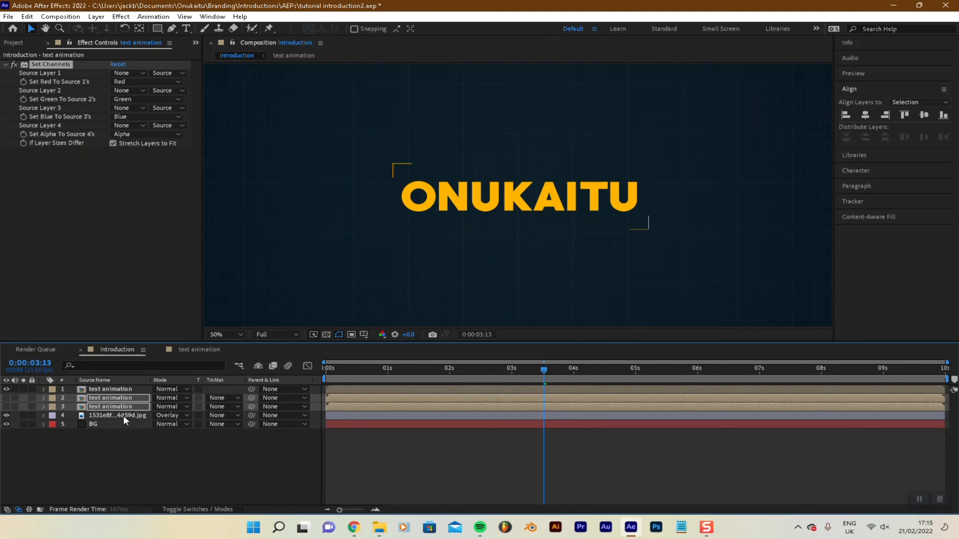
{"action": "left_click", "coordinate": [131, 453]}
Set the green and blue channels to Off in the first text animation layer's Set Channels effect
{"action": "left_click", "coordinate": [109, 390]}
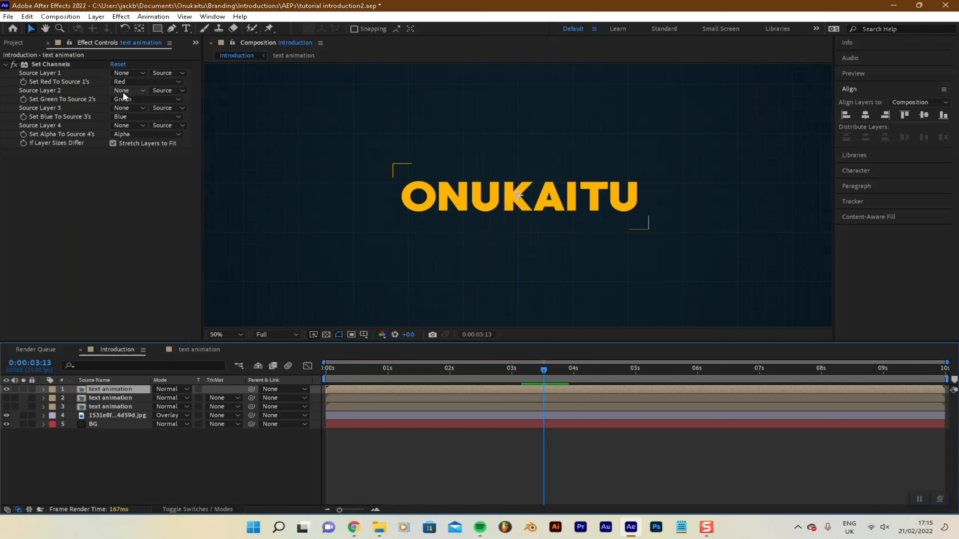
{"action": "left_click", "coordinate": [140, 100]}
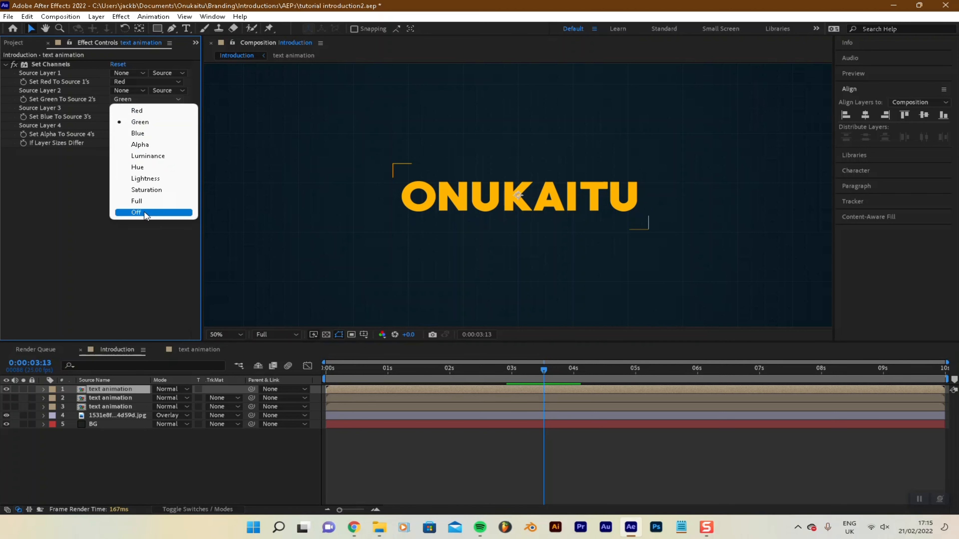
{"action": "left_click", "coordinate": [144, 213]}
{"action": "left_click", "coordinate": [145, 117]}
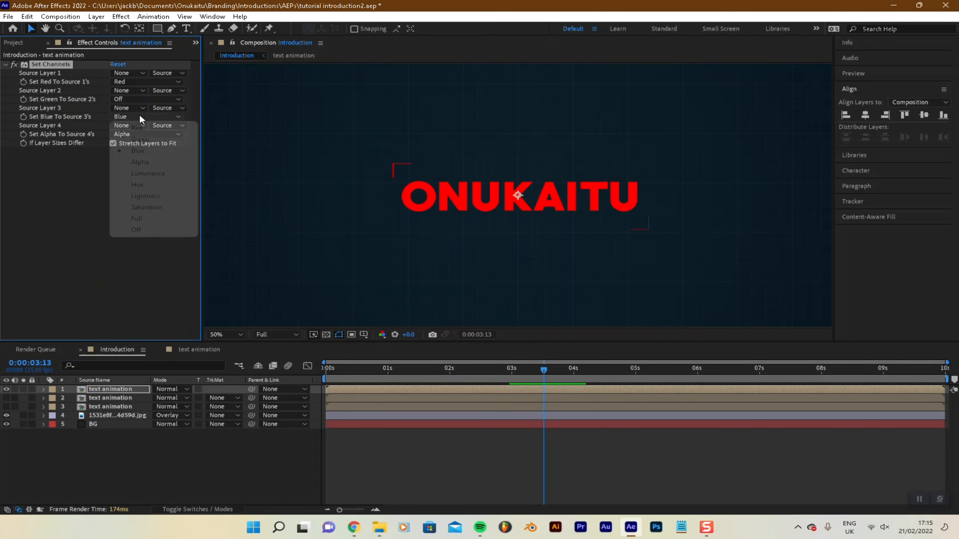
{"action": "left_click", "coordinate": [151, 230]}
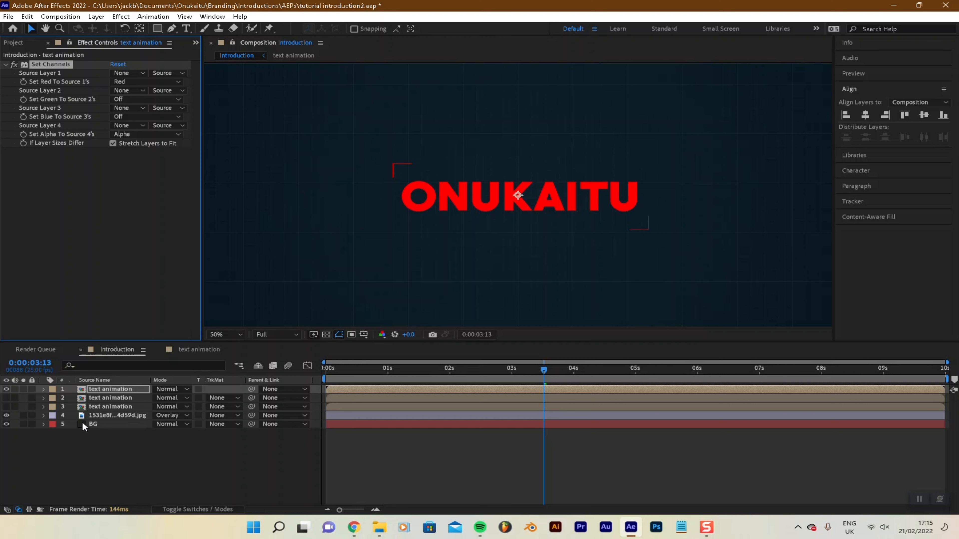
Show only the second text animation layer and set the red and blue channels to Off in its Set Channels effect
{"action": "left_click", "coordinate": [6, 389]}
{"action": "left_click", "coordinate": [6, 397]}
{"action": "left_click", "coordinate": [113, 398]}
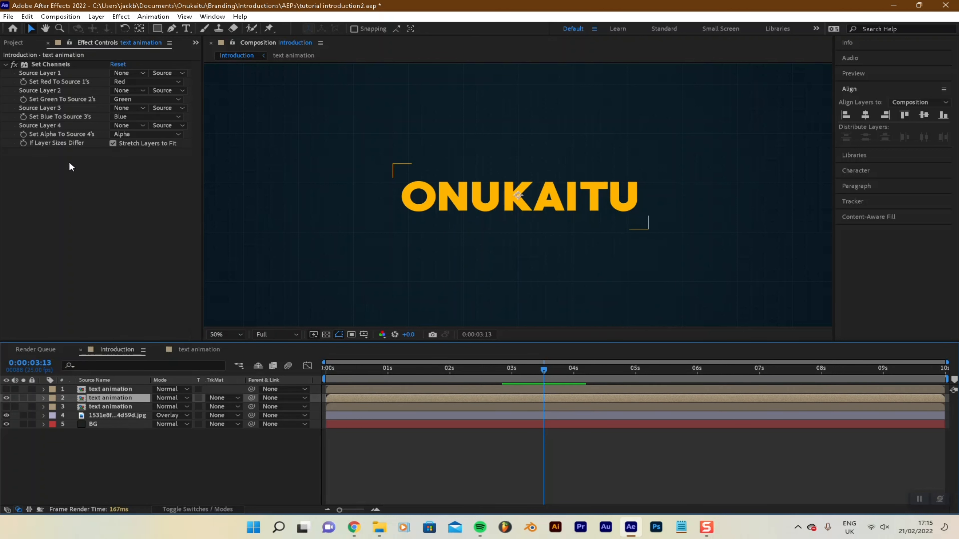
{"action": "left_click", "coordinate": [138, 80]}
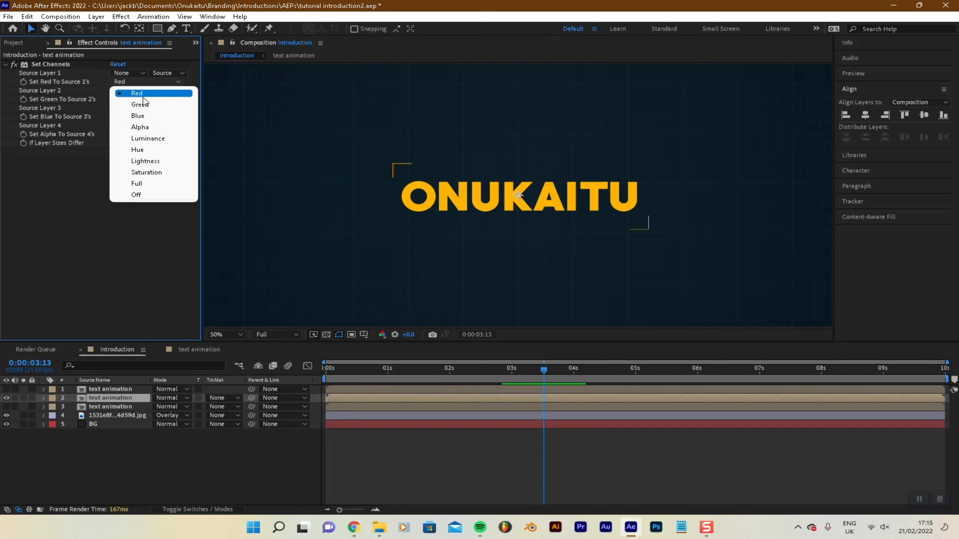
{"action": "left_click", "coordinate": [145, 194]}
{"action": "left_click", "coordinate": [140, 117]}
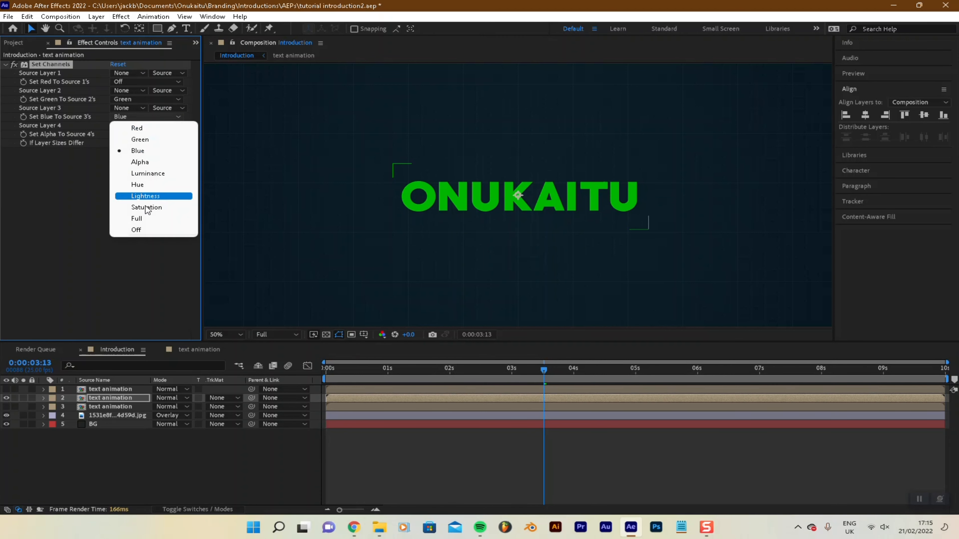
{"action": "left_click", "coordinate": [146, 230]}
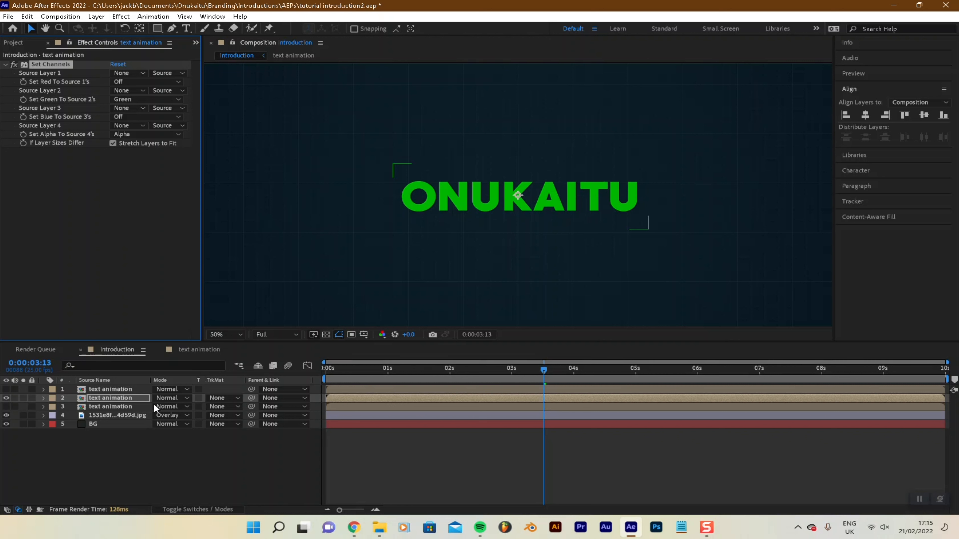
Show only the third text animation layer and set the red and green channels to Off in its Set Channels effect
{"action": "left_click", "coordinate": [6, 406]}
{"action": "left_click", "coordinate": [7, 397]}
{"action": "left_click", "coordinate": [117, 407]}
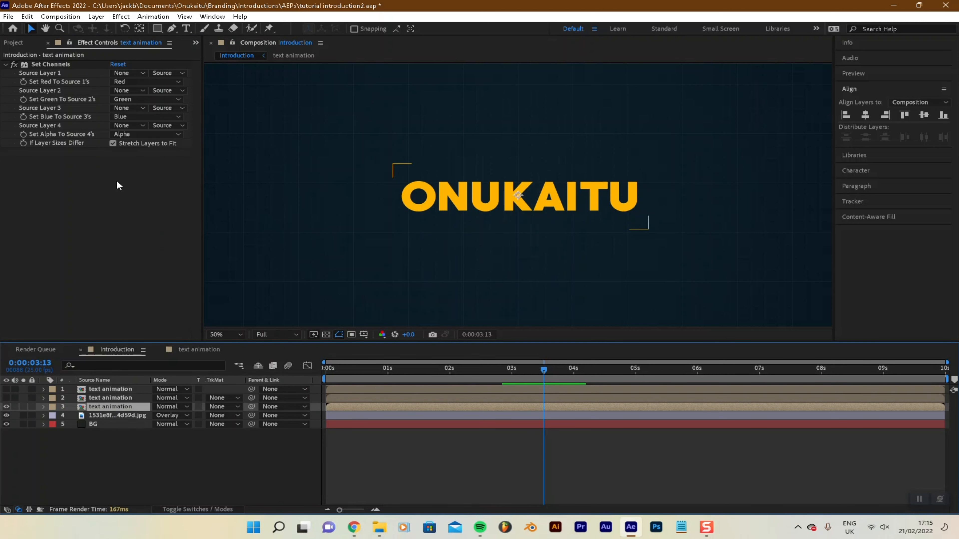
{"action": "left_click", "coordinate": [133, 82]}
{"action": "left_click", "coordinate": [146, 195]}
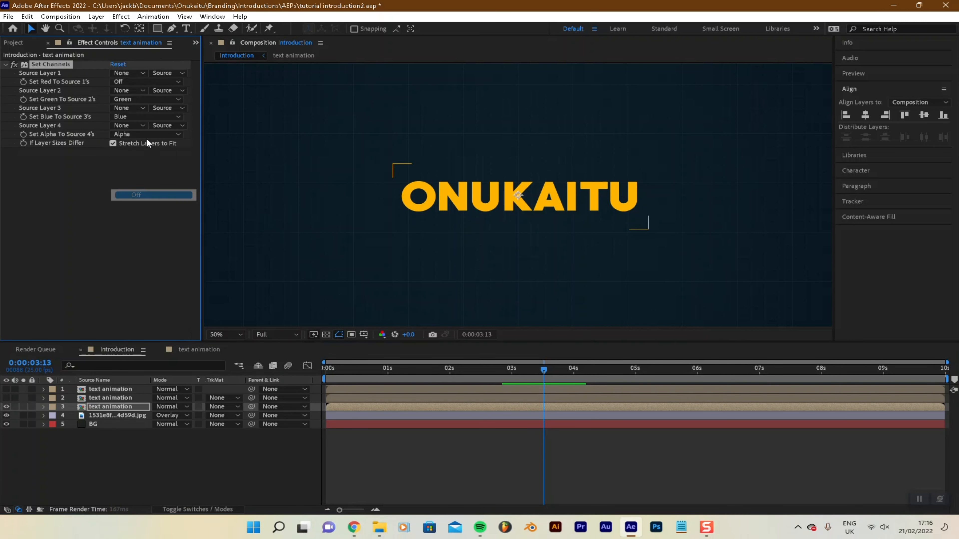
{"action": "left_click", "coordinate": [136, 99]}
{"action": "left_click", "coordinate": [146, 213]}
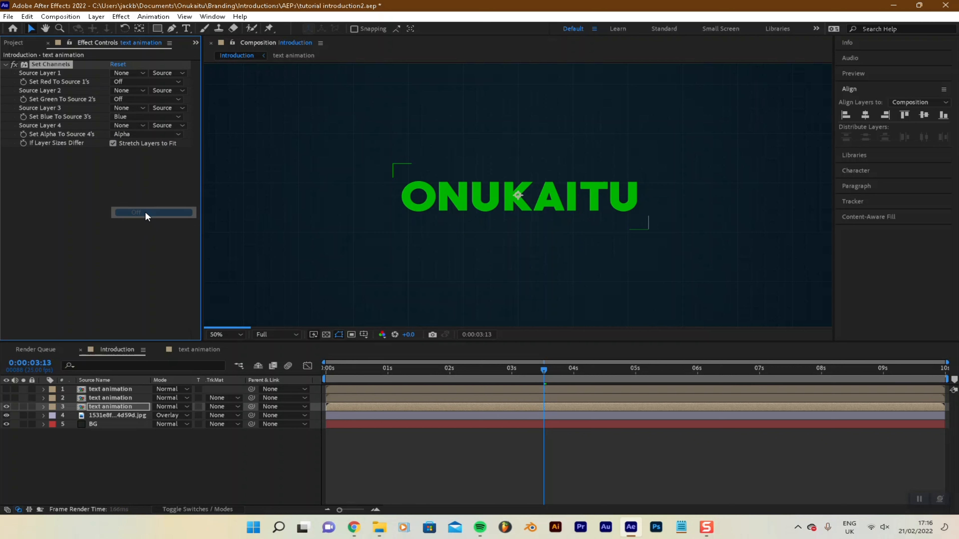
{"action": "left_click", "coordinate": [109, 406]}
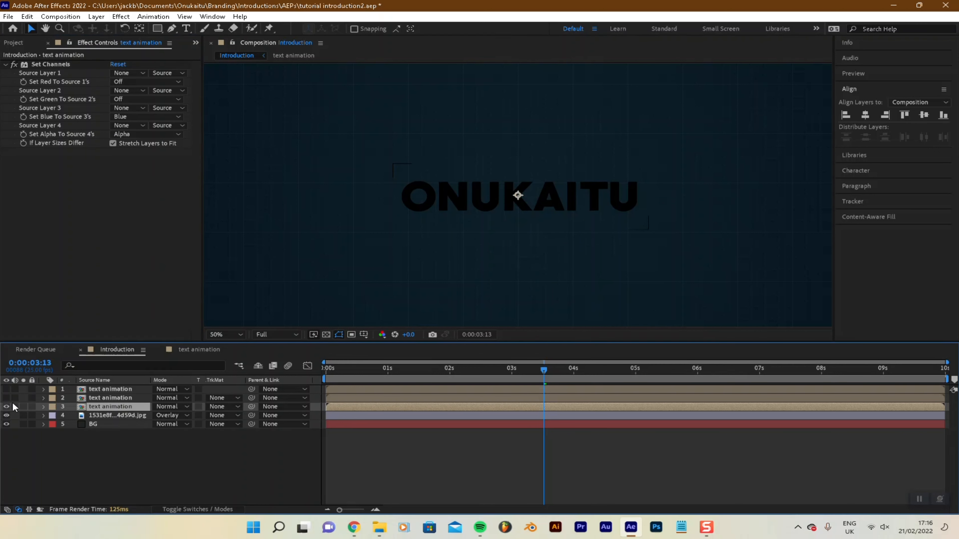
Show all three text animation layers again and set their blending mode to Add
{"action": "left_click_drag", "start_coordinate": [6, 398], "coordinate": [6, 389]}
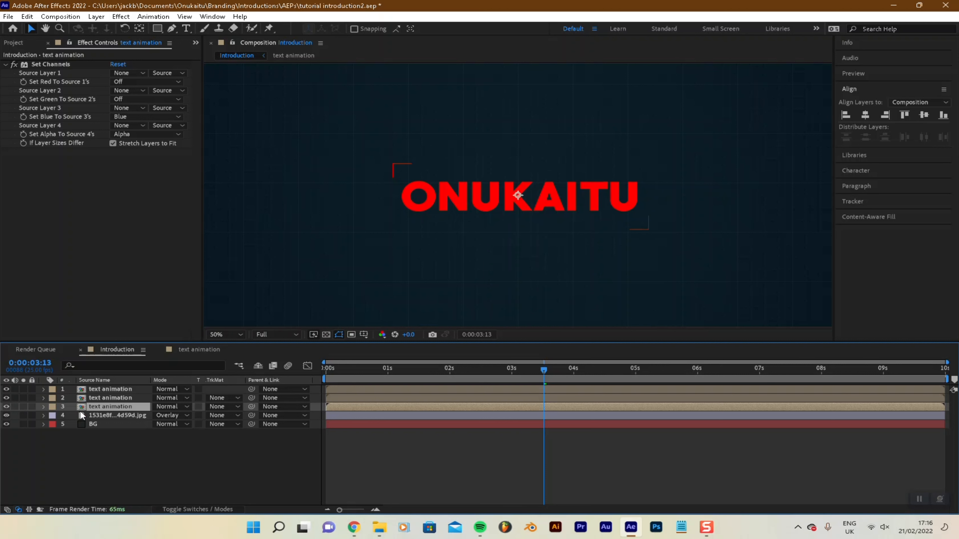
{"action": "left_click", "coordinate": [98, 390]}
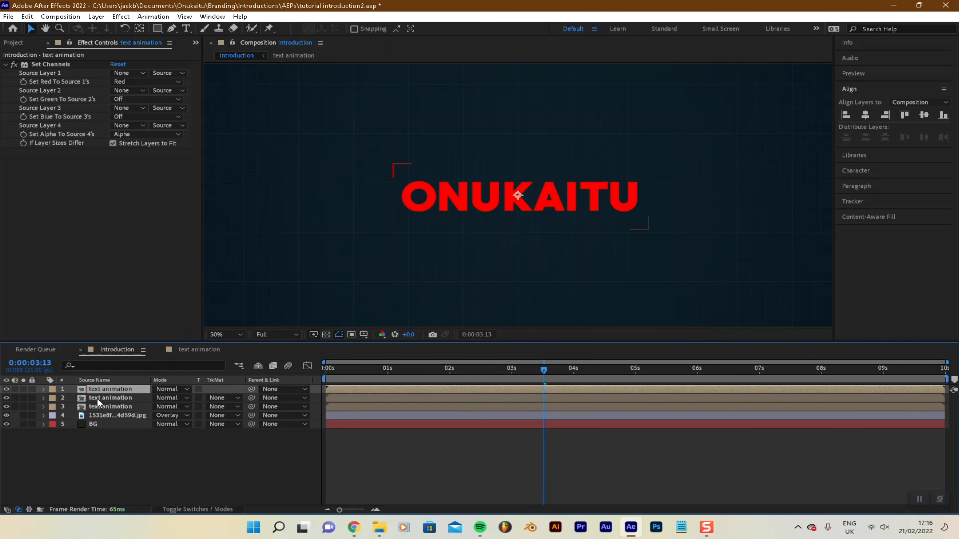
{"action": "left_click", "coordinate": [100, 406], "text": "shift"}
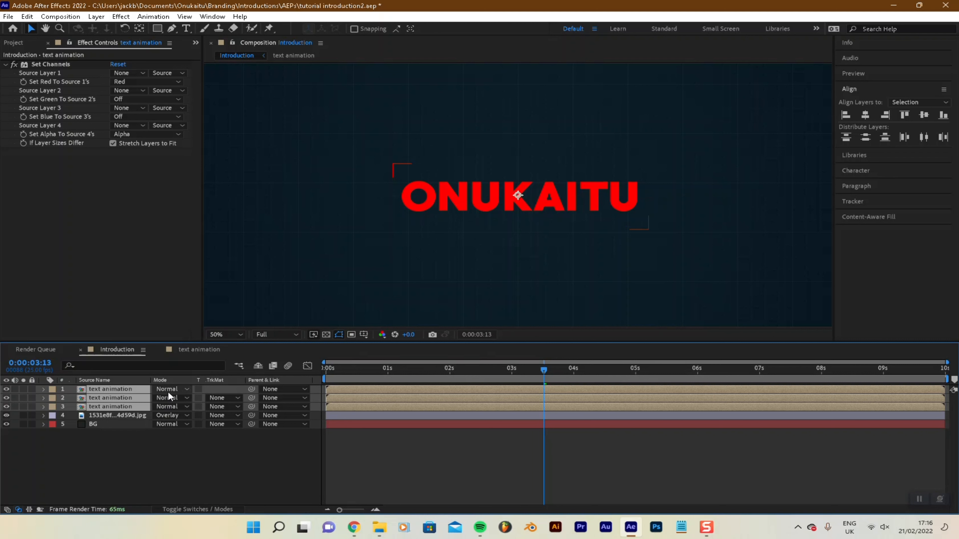
{"action": "left_click", "coordinate": [168, 391]}
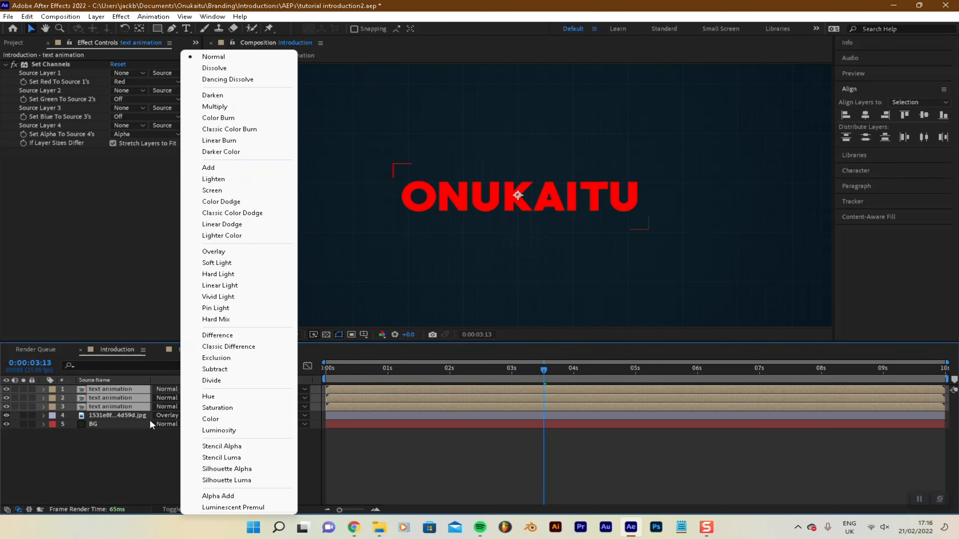
{"action": "left_click", "coordinate": [208, 166]}
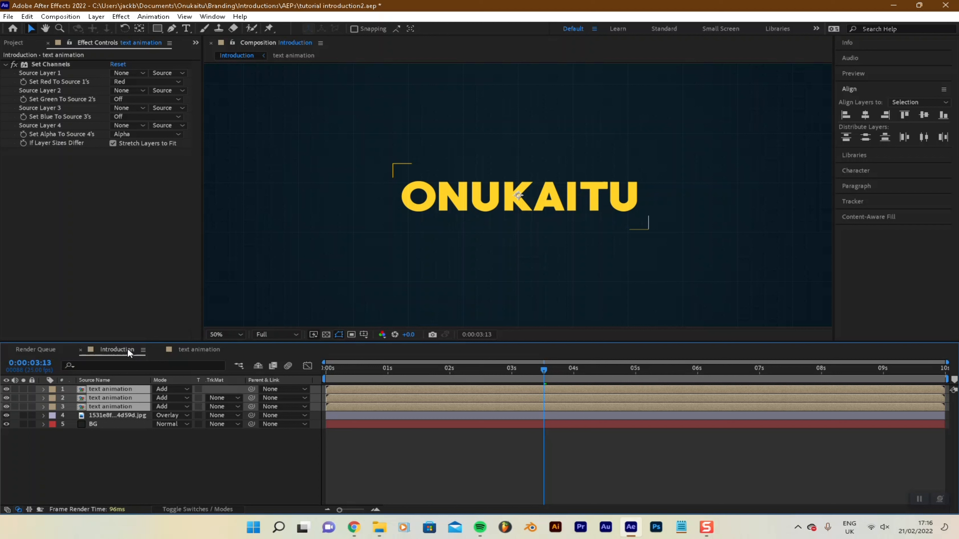
Check the recombined text animation by previewing it and scrubbing between the composition's start and 0:00:03:13
{"action": "key", "text": "F4"}
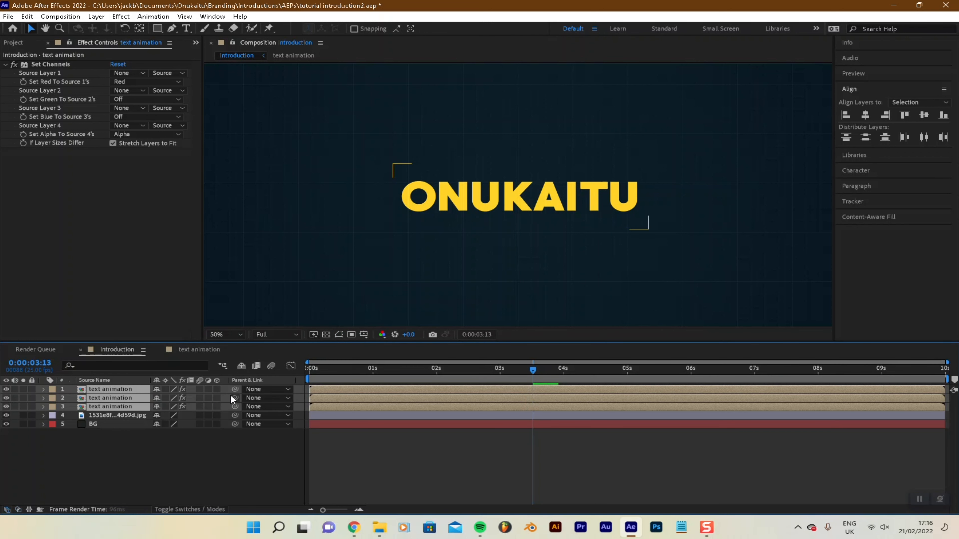
{"action": "key", "text": "space"}
{"action": "key", "text": "space"}
{"action": "key", "text": "F4"}
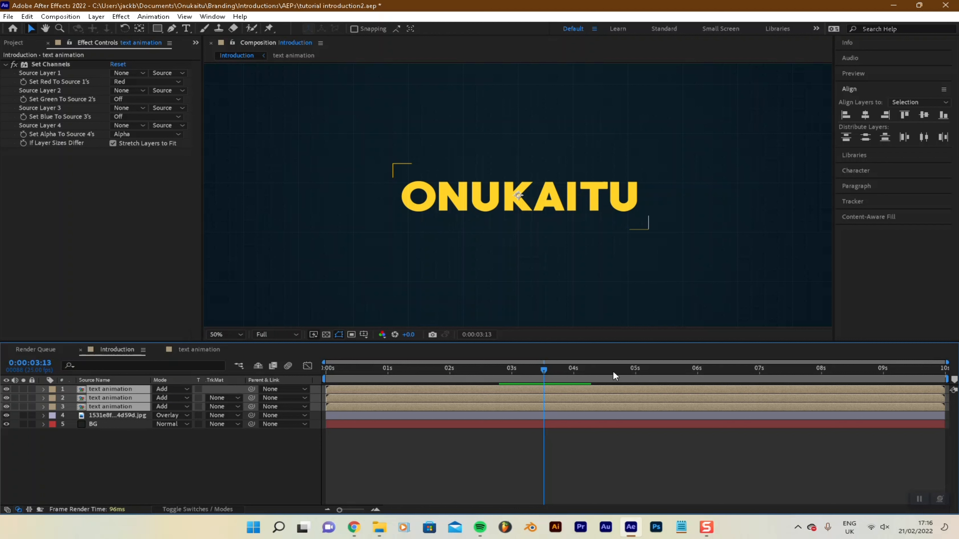
{"action": "left_click_drag", "start_coordinate": [534, 369], "coordinate": [253, 383]}
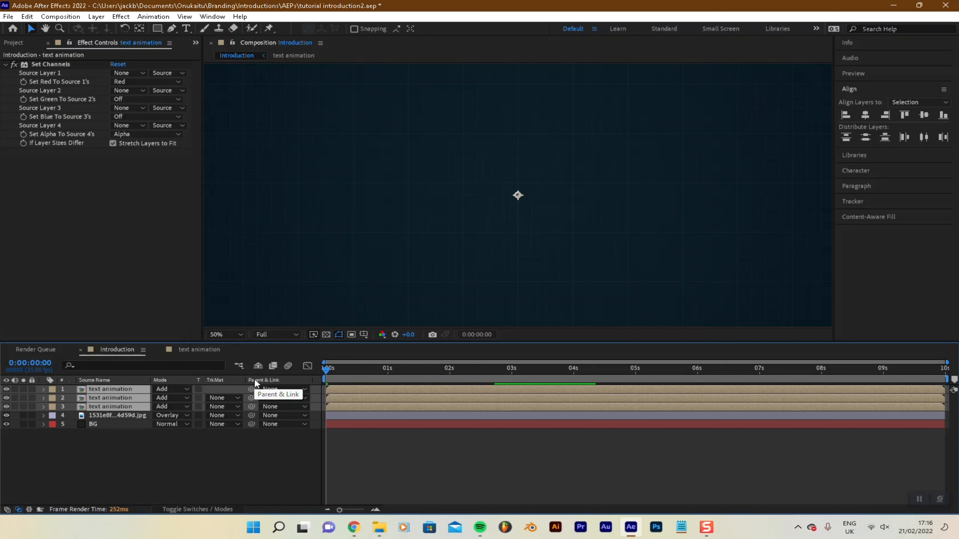
{"action": "left_click", "coordinate": [544, 370]}
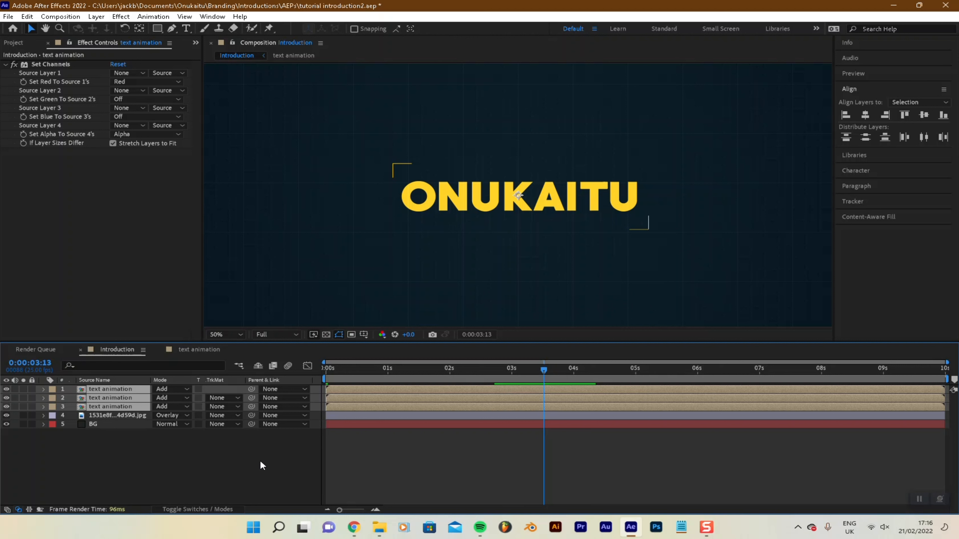
Add a new null object above the text animation layers
{"action": "left_click", "coordinate": [158, 450]}
{"action": "left_click", "coordinate": [105, 391]}
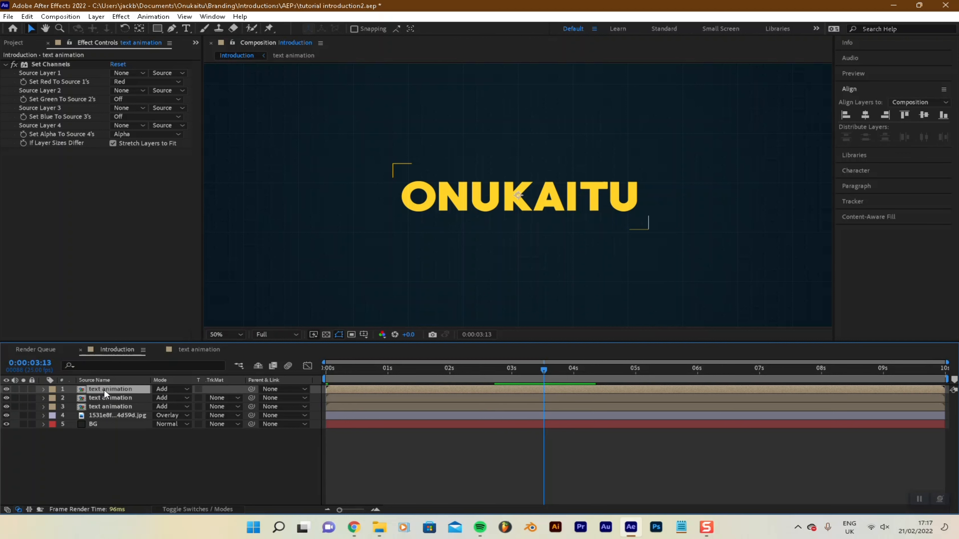
{"action": "left_click", "coordinate": [97, 16]}
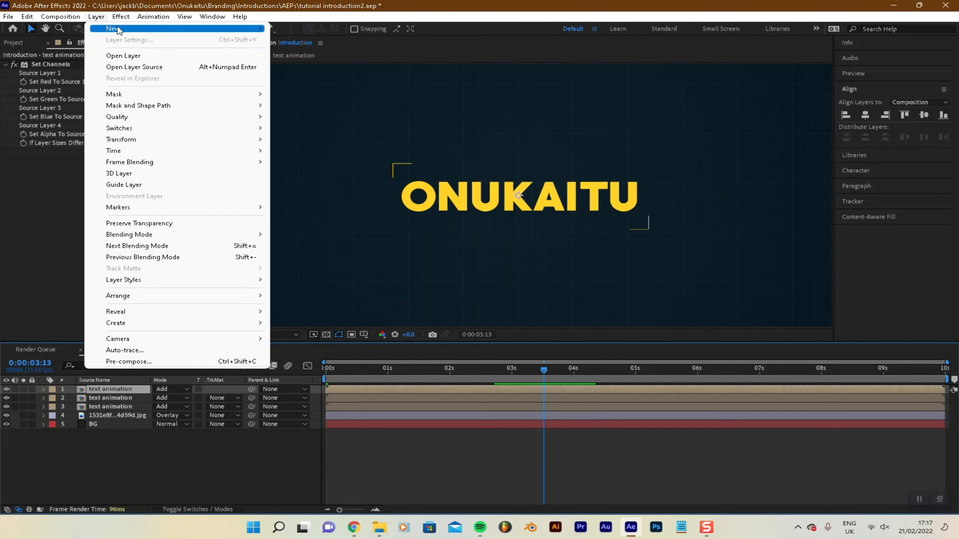
{"action": "mouse_move", "coordinate": [119, 29]}
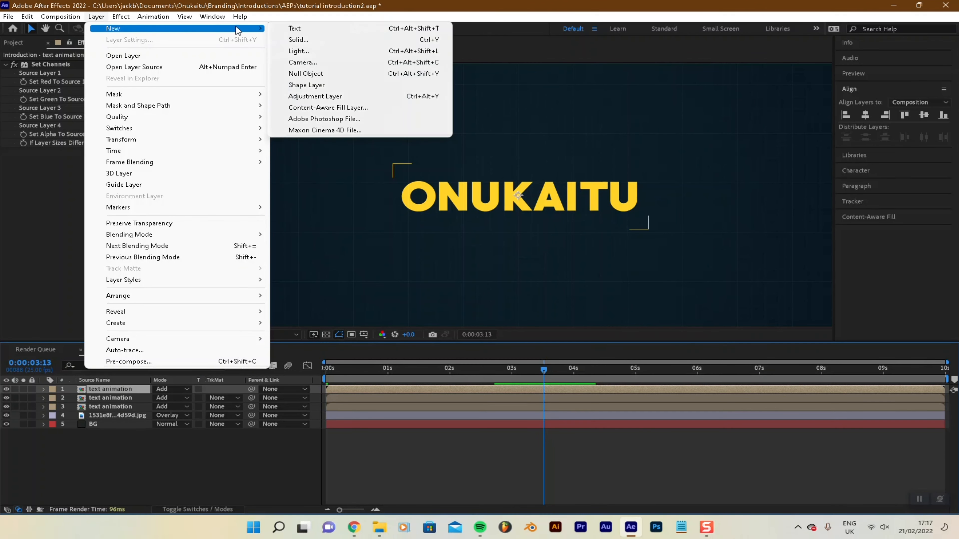
{"action": "left_click", "coordinate": [312, 74]}
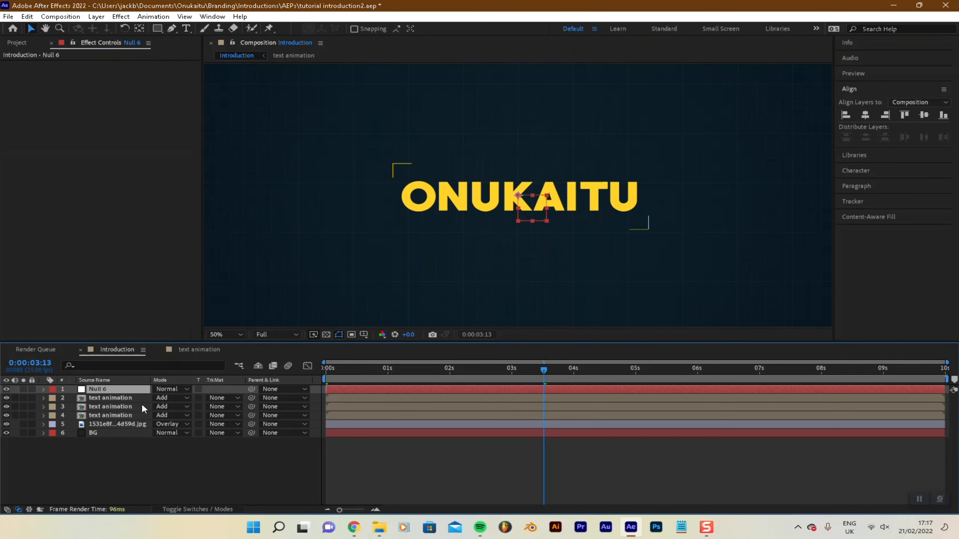
Hide the upper two text animation layers and begin the expression wiggle(5,) on the lowest one's Position
{"action": "left_click", "coordinate": [120, 416]}
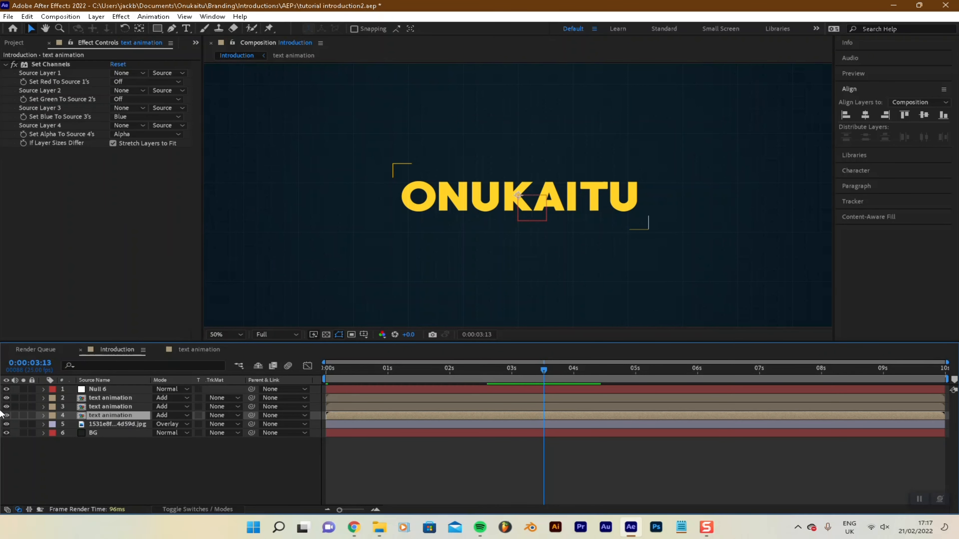
{"action": "left_click_drag", "start_coordinate": [6, 407], "coordinate": [7, 398]}
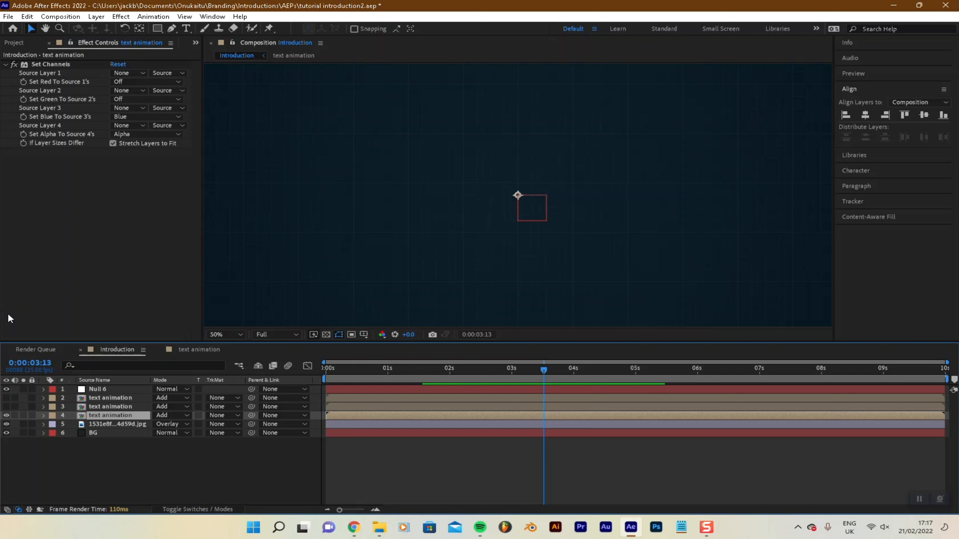
{"action": "key", "text": "p"}
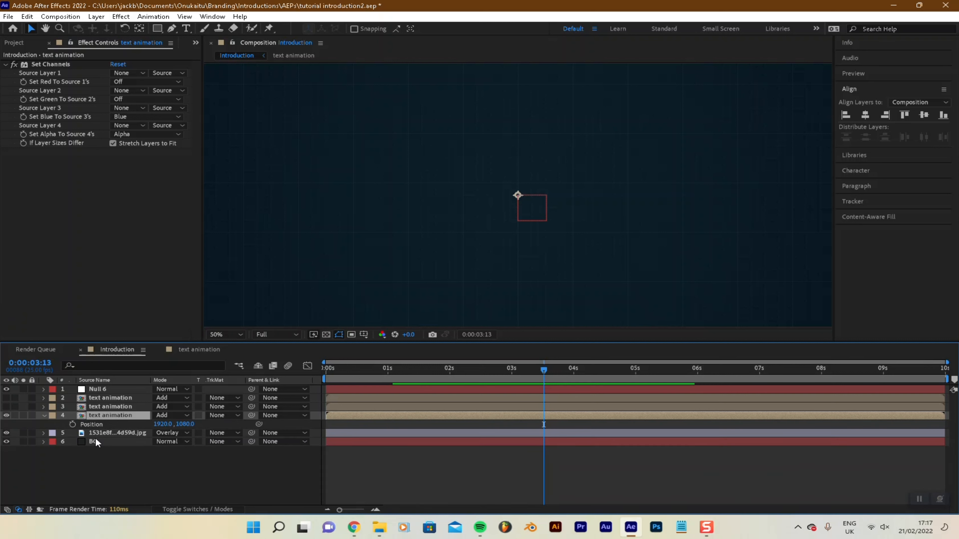
{"action": "left_click", "coordinate": [73, 425], "text": "alt"}
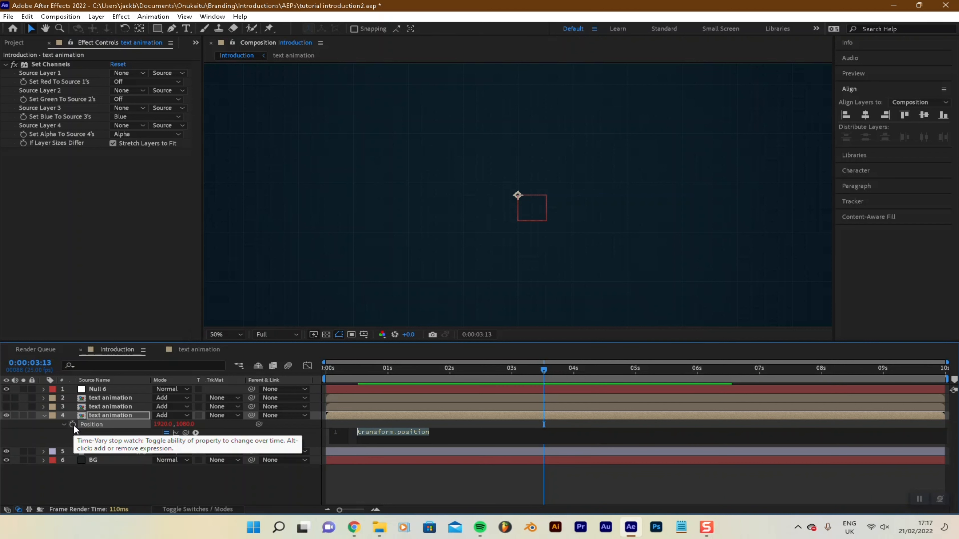
{"action": "type", "text": "wiggle"}
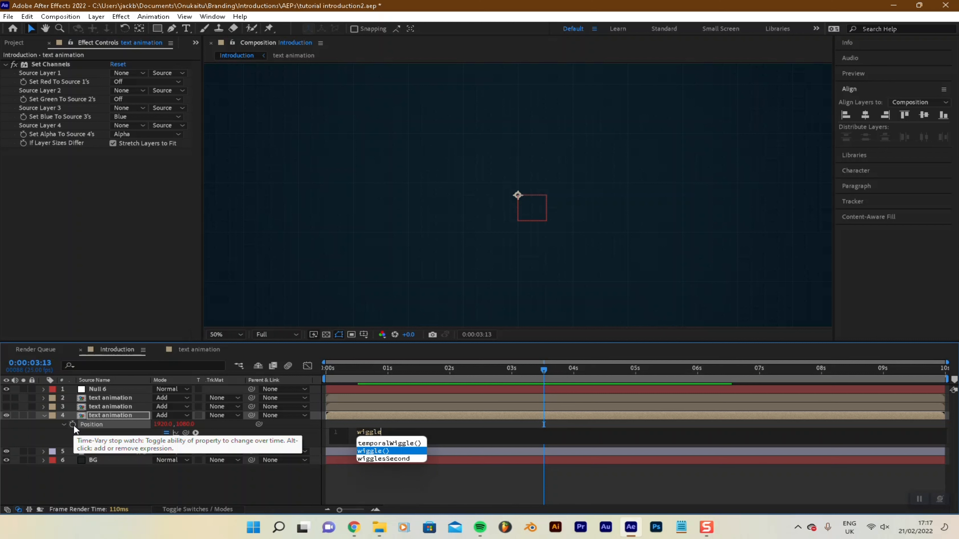
{"action": "key", "text": "Return"}
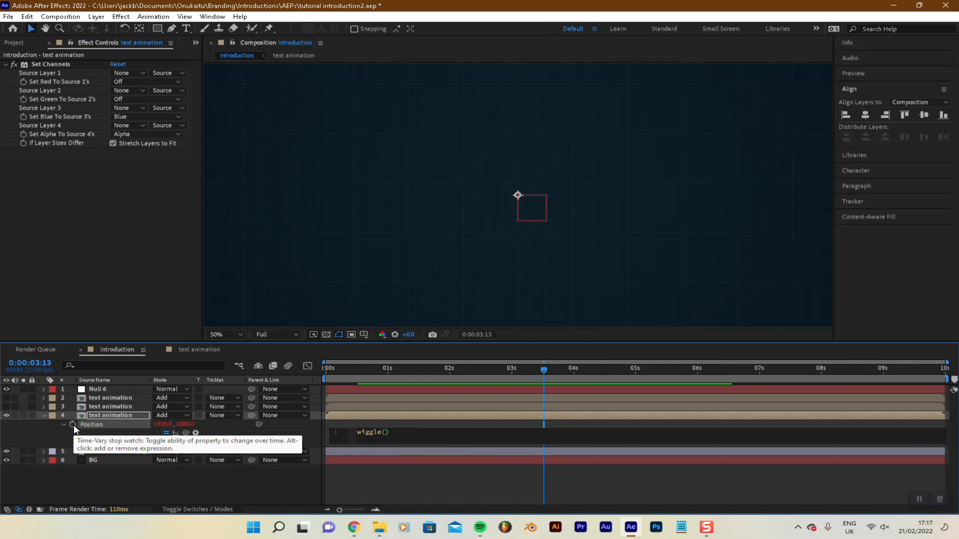
{"action": "type", "text": "5,"}
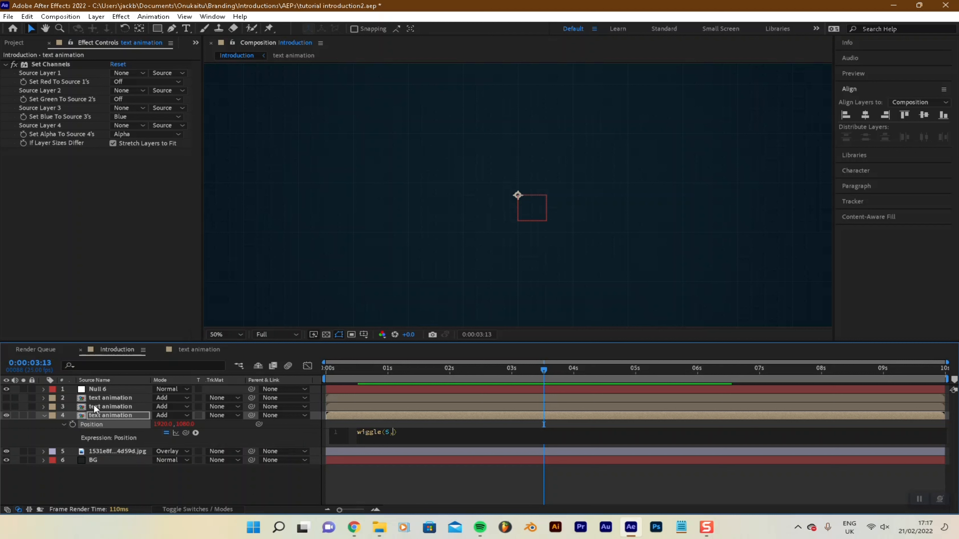
Apply a Slider Control effect to the null object
{"action": "left_click", "coordinate": [103, 387]}
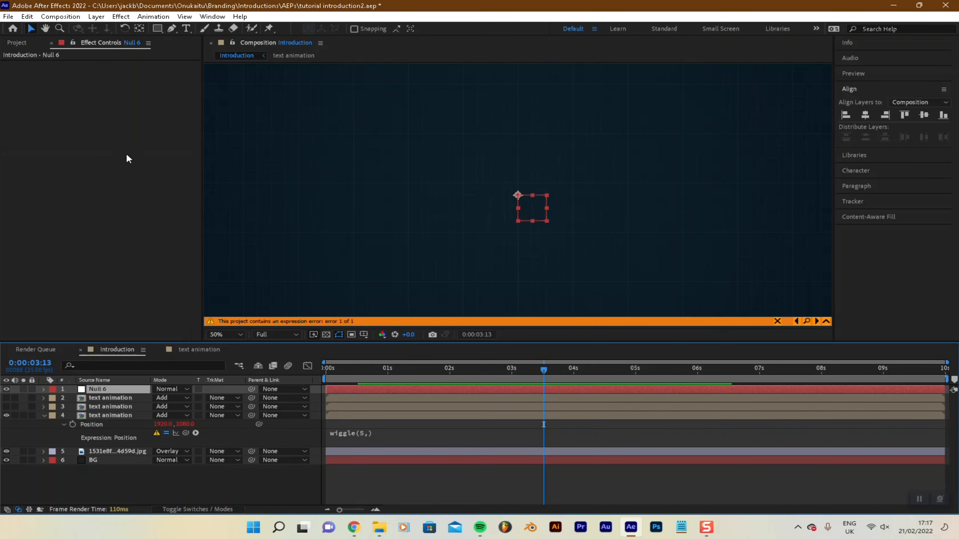
{"action": "left_click", "coordinate": [121, 17]}
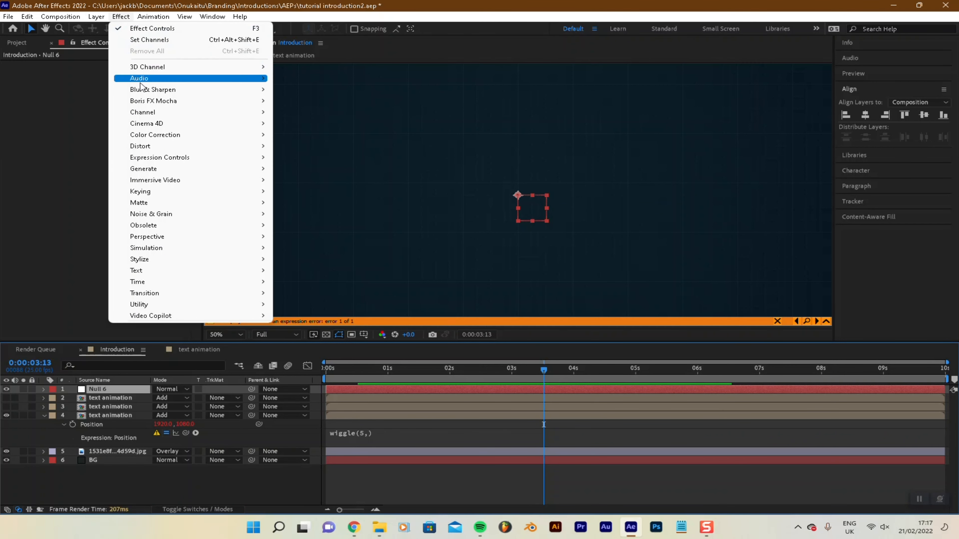
{"action": "mouse_move", "coordinate": [251, 157]}
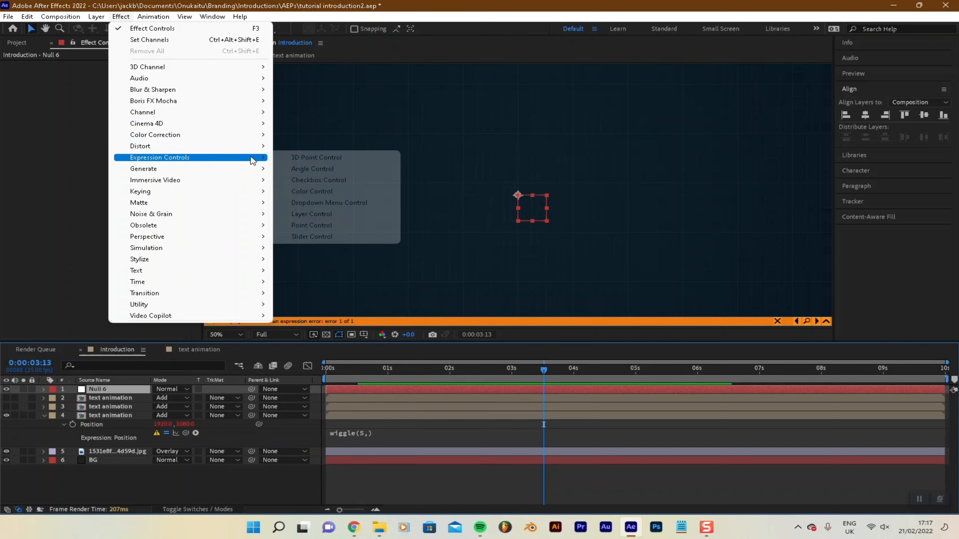
{"action": "left_click", "coordinate": [305, 237]}
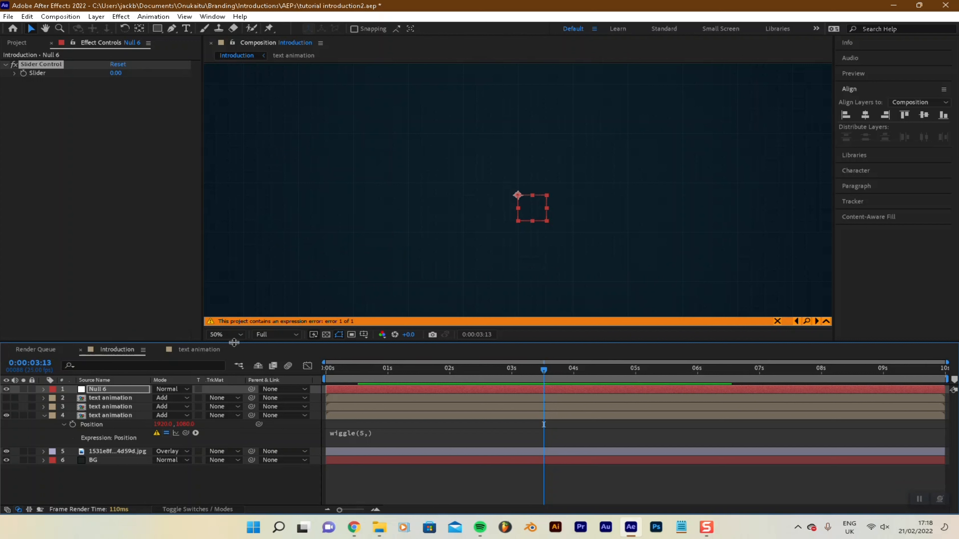
Link the second argument of the lowest text layer's wiggle expression to the null's Slider, then collapse the layer's properties
{"action": "left_click", "coordinate": [367, 434]}
{"action": "left_click", "coordinate": [395, 432]}
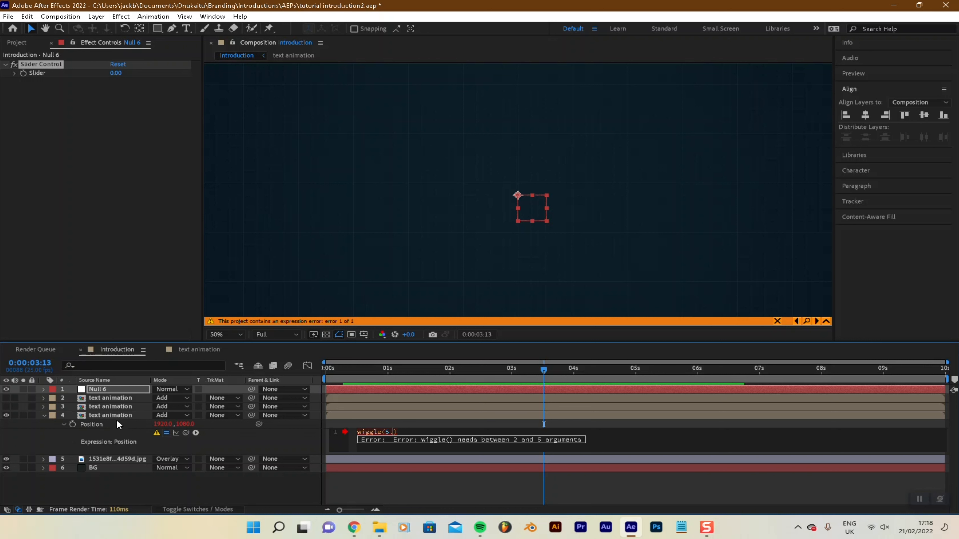
{"action": "left_click", "coordinate": [393, 433]}
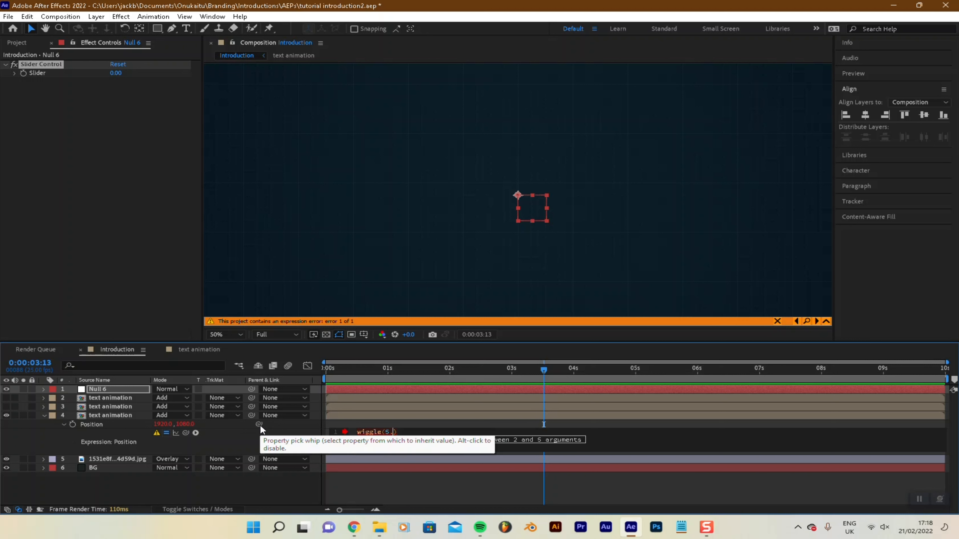
{"action": "left_click_drag", "start_coordinate": [260, 425], "coordinate": [51, 74]}
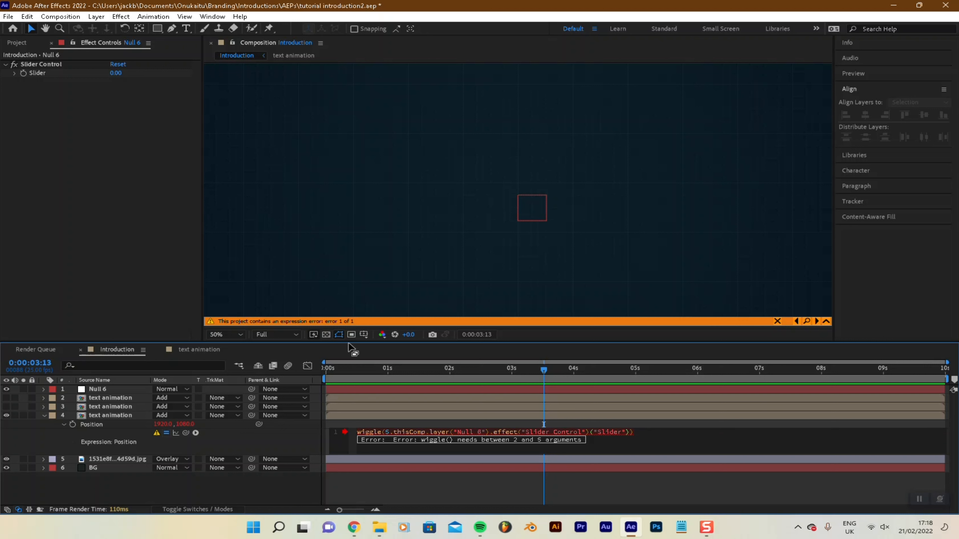
{"action": "left_click", "coordinate": [74, 233]}
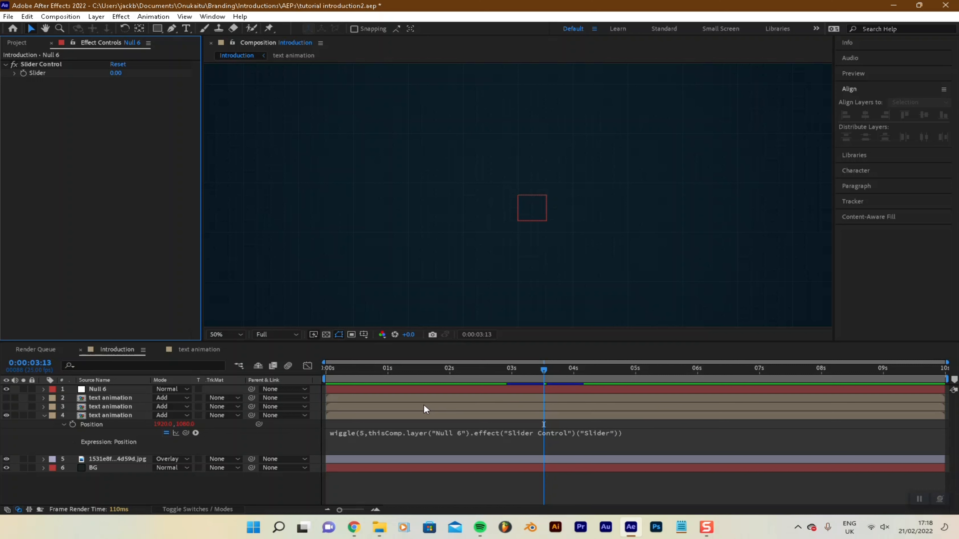
{"action": "left_click", "coordinate": [44, 415]}
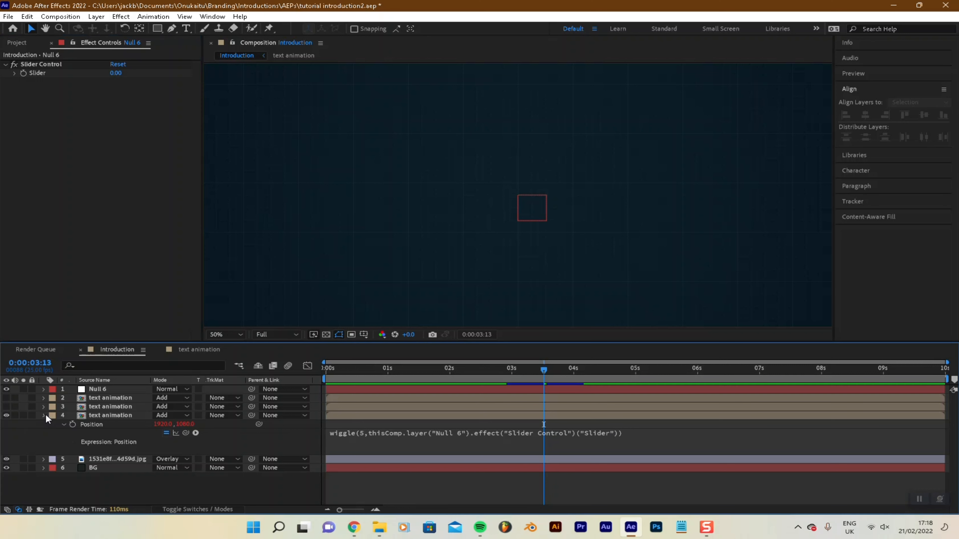
Create another null object and duplicate it so each text animation layer has its own null
{"action": "left_click", "coordinate": [97, 16]}
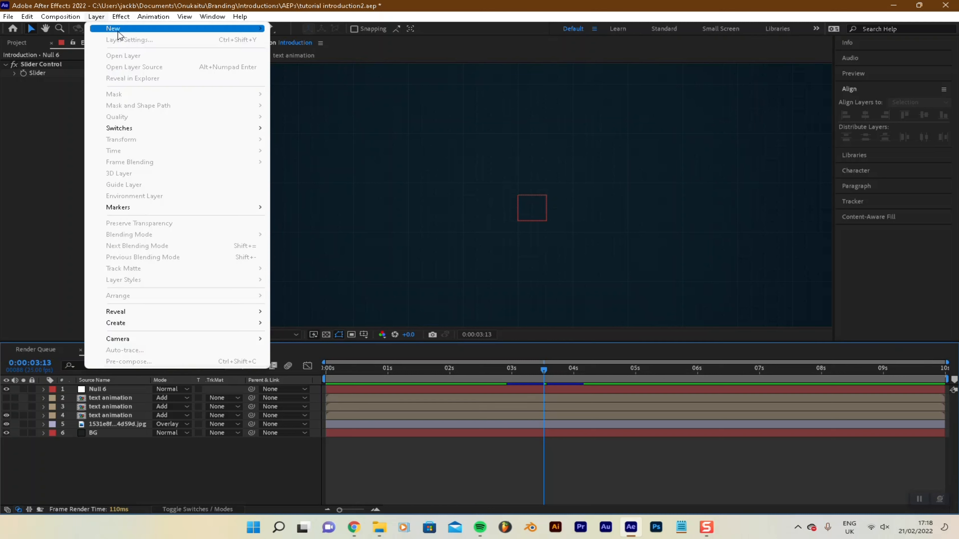
{"action": "mouse_move", "coordinate": [210, 31]}
{"action": "left_click", "coordinate": [317, 72]}
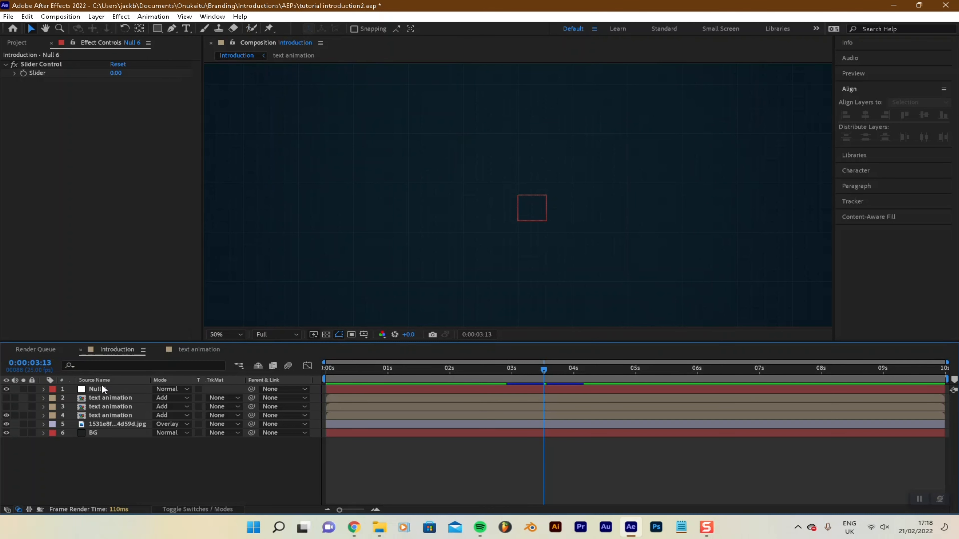
{"action": "key", "text": "ctrl+d"}
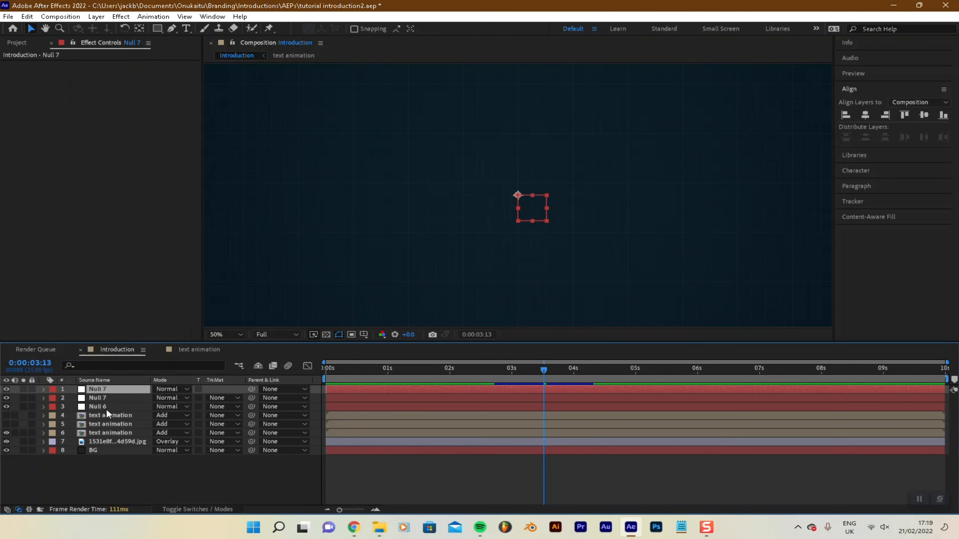
{"action": "left_click", "coordinate": [117, 398]}
Begin the expression wiggle(5,) on the Position of the middle text animation layer
{"action": "left_click", "coordinate": [116, 424]}
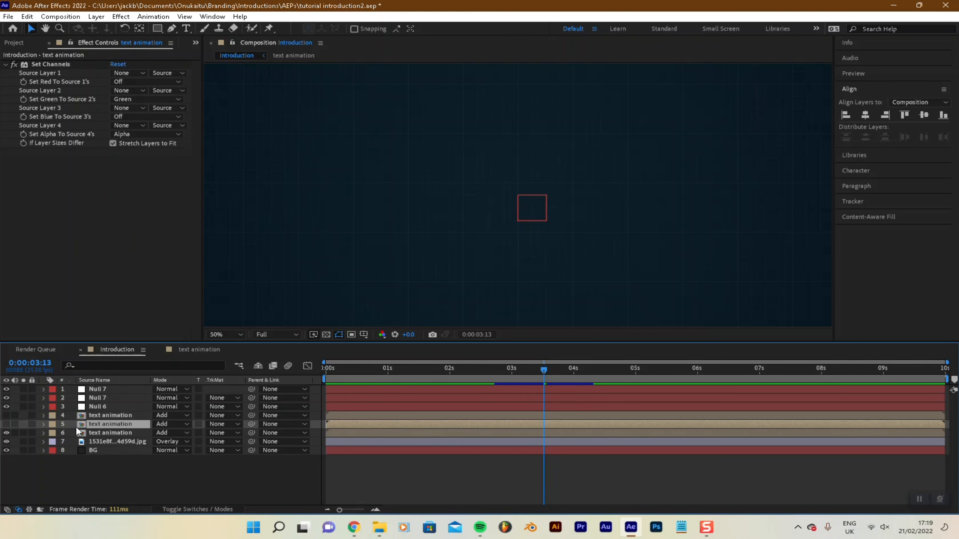
{"action": "key", "text": "p"}
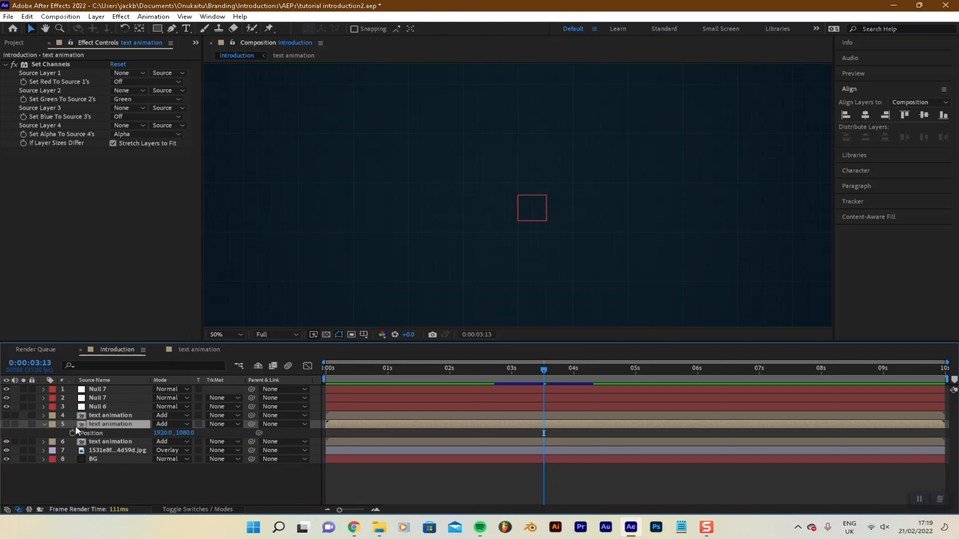
{"action": "left_click", "coordinate": [72, 433], "text": "alt"}
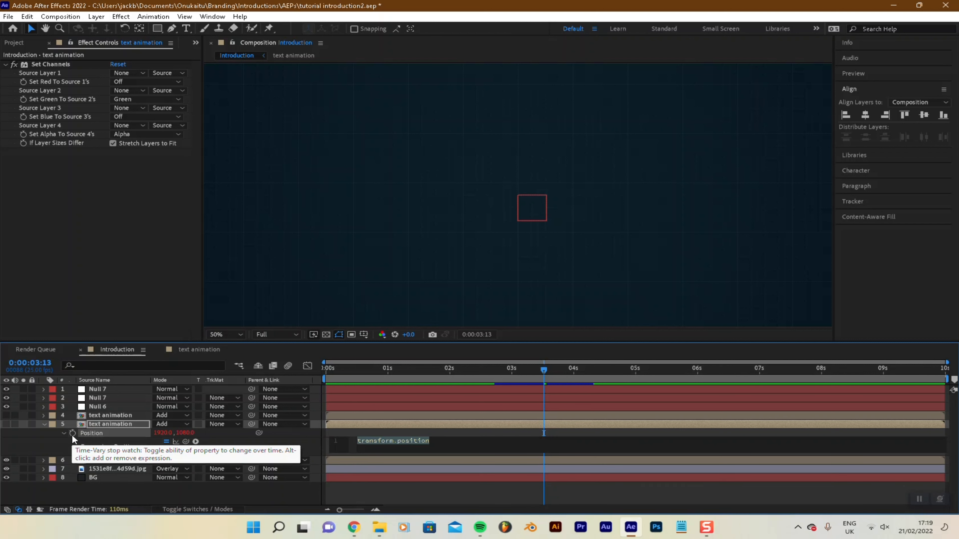
{"action": "type", "text": "wiggle"}
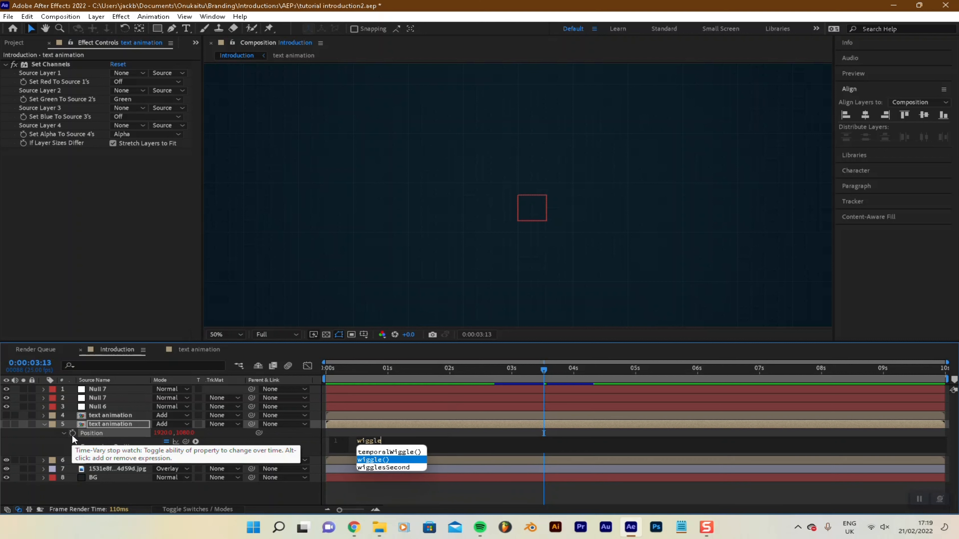
{"action": "type", "text": "(5,"}
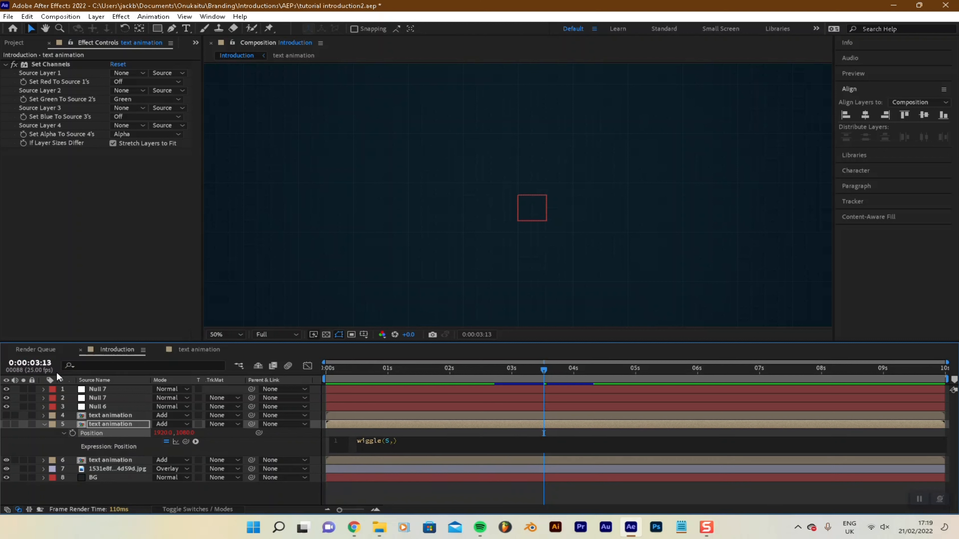
Apply a Slider Control effect to the second null layer
{"action": "left_click", "coordinate": [101, 397]}
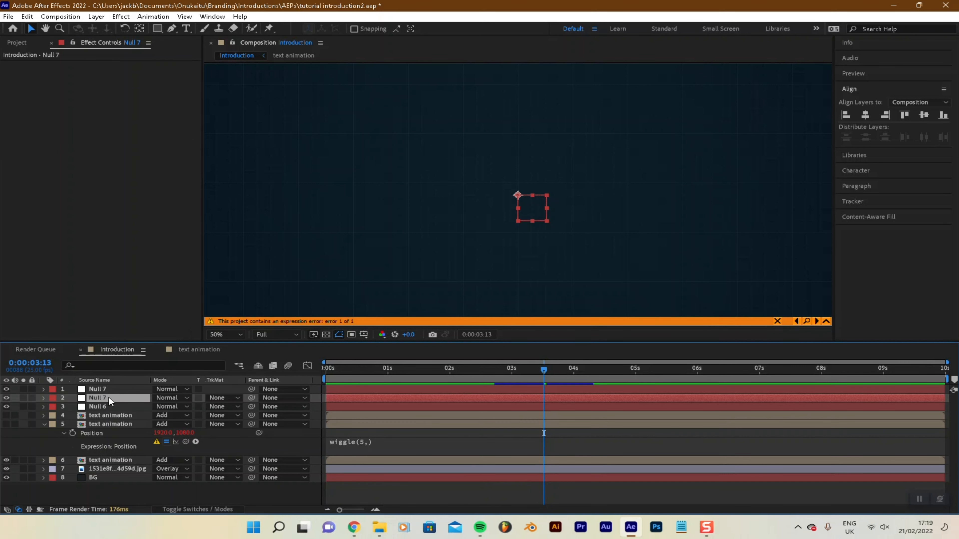
{"action": "left_click", "coordinate": [125, 18]}
{"action": "left_click", "coordinate": [138, 36]}
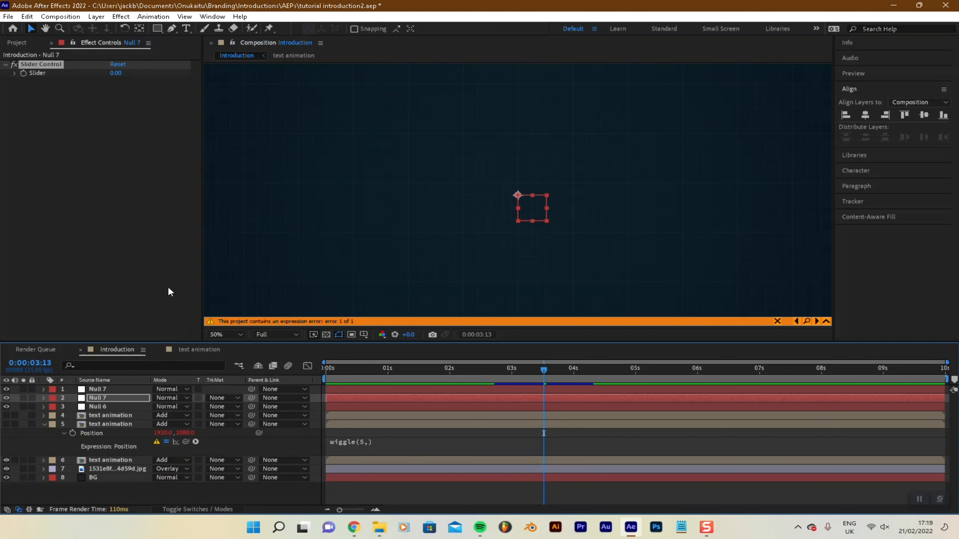
Link the second argument of the middle text layer's wiggle expression to the second null's Slider and collapse the layer's properties
{"action": "left_click", "coordinate": [369, 441]}
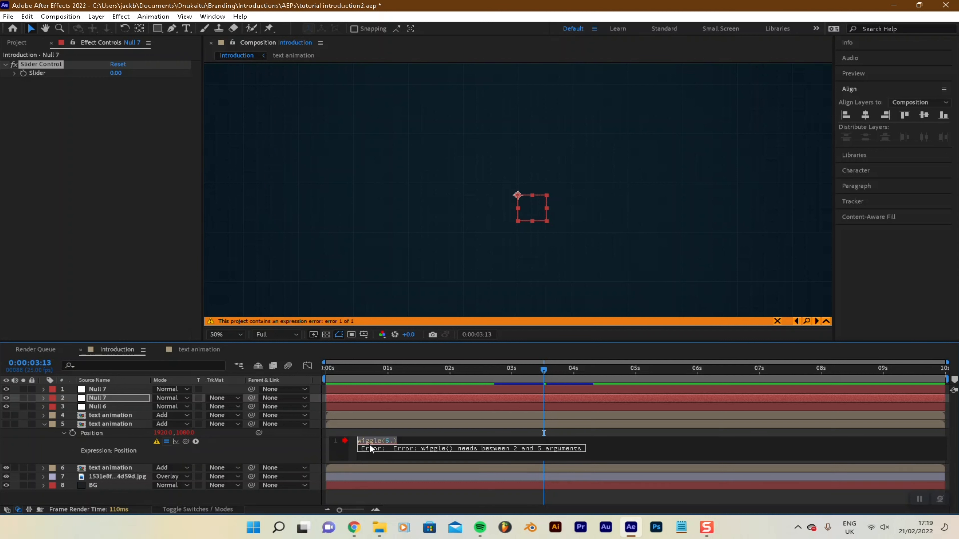
{"action": "left_click", "coordinate": [393, 440]}
{"action": "left_click_drag", "start_coordinate": [260, 433], "coordinate": [63, 71]}
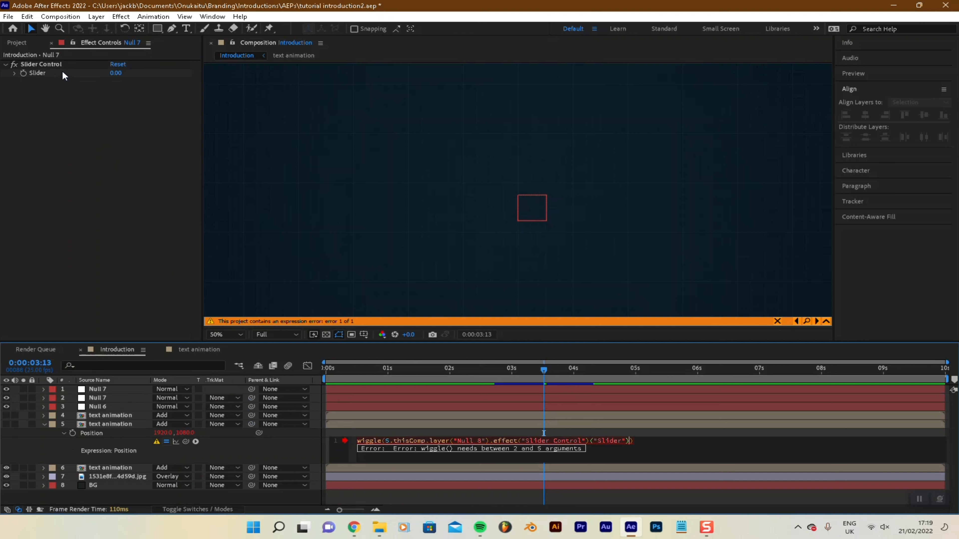
{"action": "left_click", "coordinate": [120, 235]}
{"action": "left_click", "coordinate": [43, 424]}
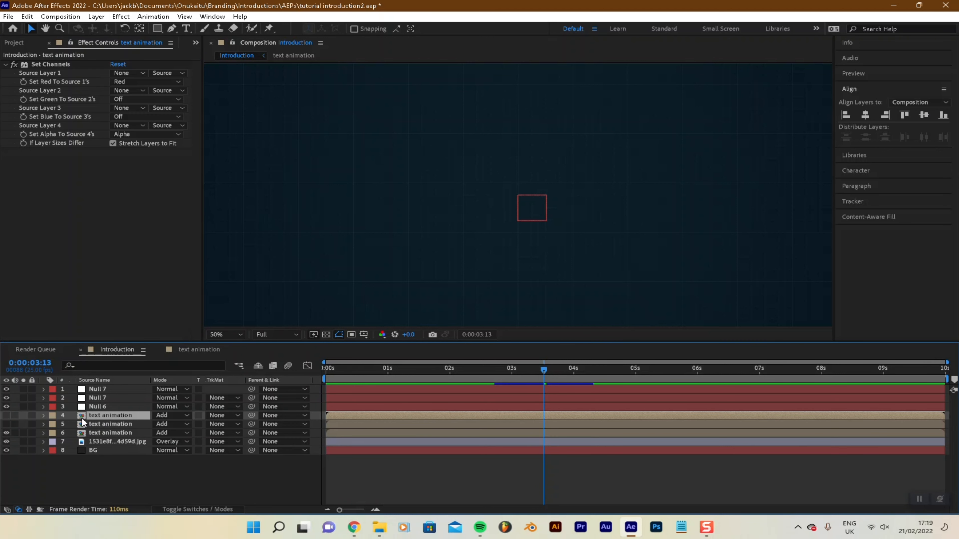
Begin the expression wiggle(5,) on the uppermost text animation layer's Position and give the topmost null a Slider Control effect
{"action": "key", "text": "p"}
{"action": "left_click", "coordinate": [72, 425], "text": "alt"}
{"action": "type", "text": "wiggle(5,)"}
{"action": "left_click", "coordinate": [307, 388]}
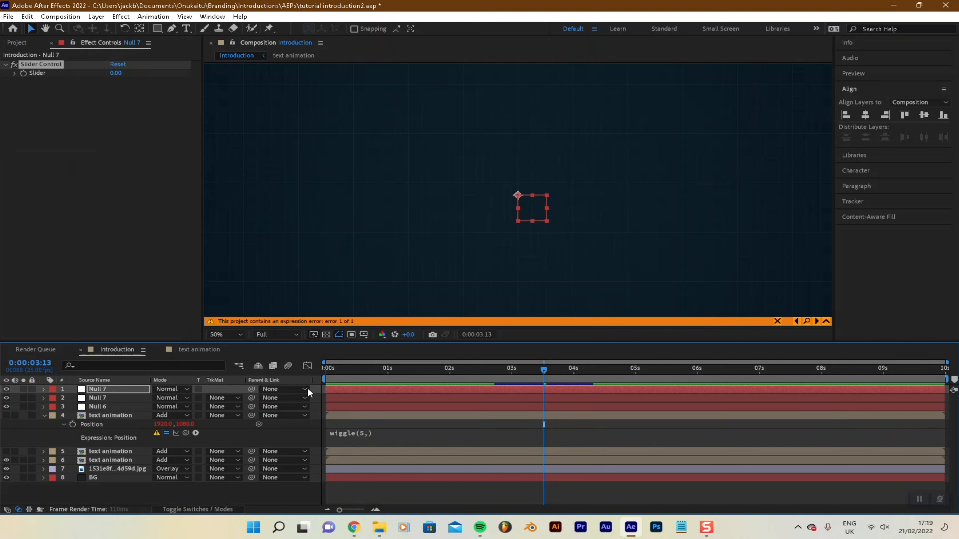
Complete the uppermost text layer's wiggle expression with the topmost null's Slider as second argument, then collapse the layer
{"action": "left_click_drag", "start_coordinate": [186, 432], "coordinate": [42, 72]}
{"action": "left_click", "coordinate": [43, 250]}
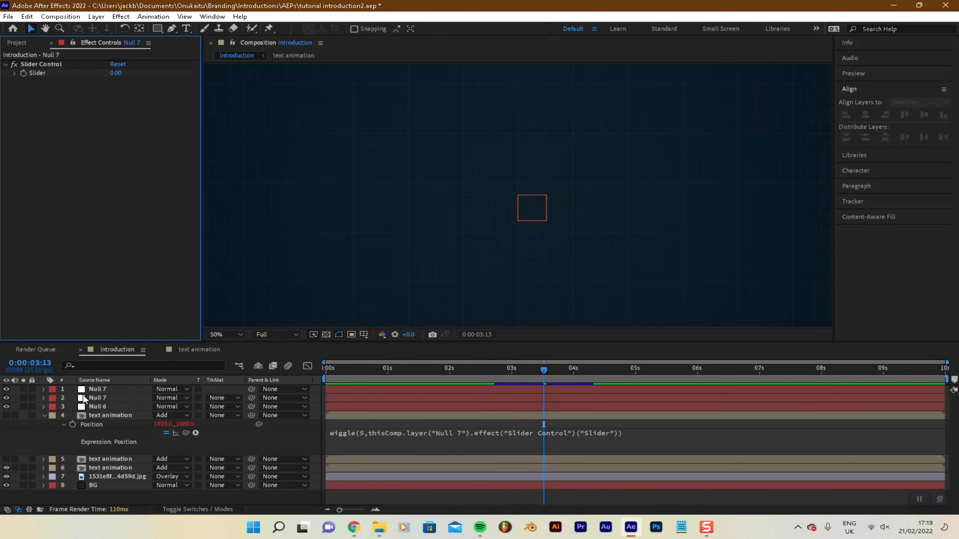
{"action": "left_click", "coordinate": [43, 416]}
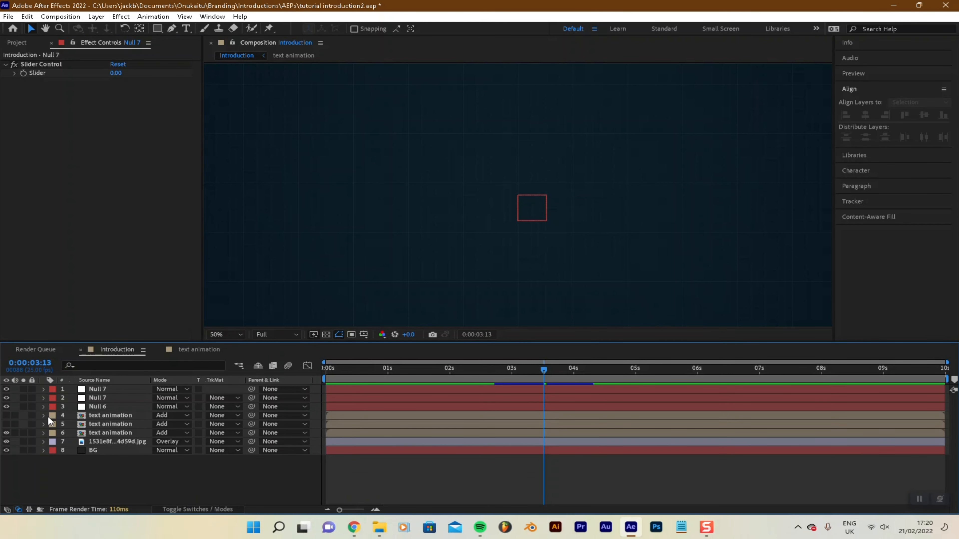
Set the Slider value to 5 on each of the three null layers
{"action": "left_click", "coordinate": [100, 406]}
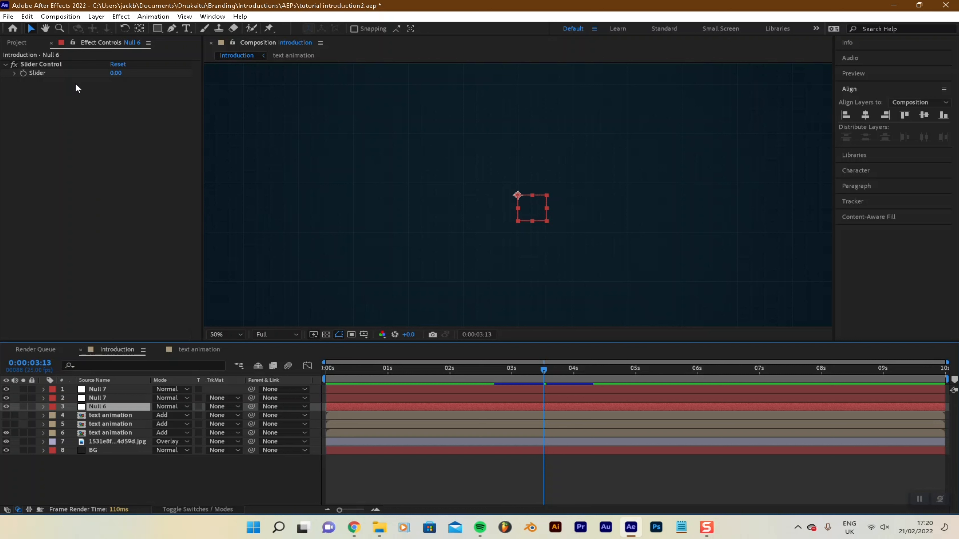
{"action": "left_click", "coordinate": [113, 74]}
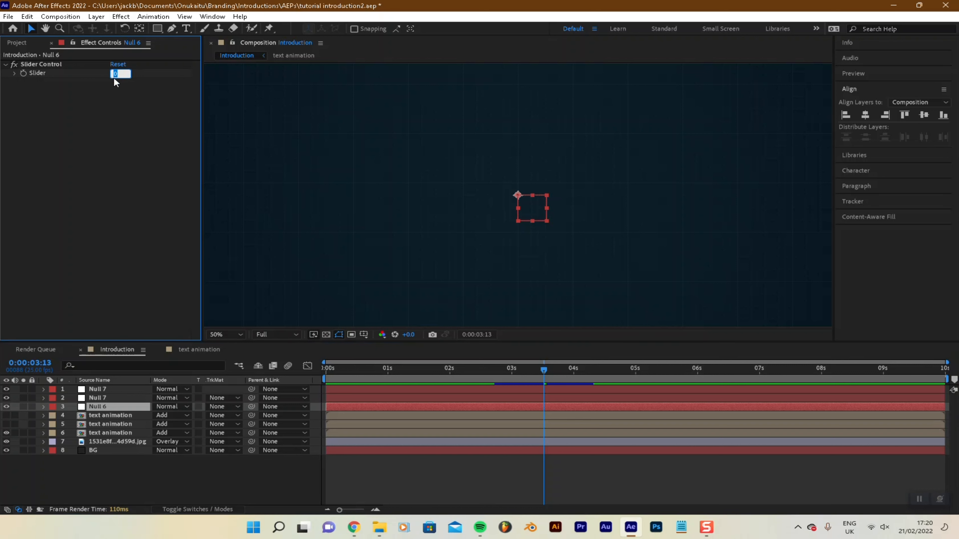
{"action": "type", "text": "5"}
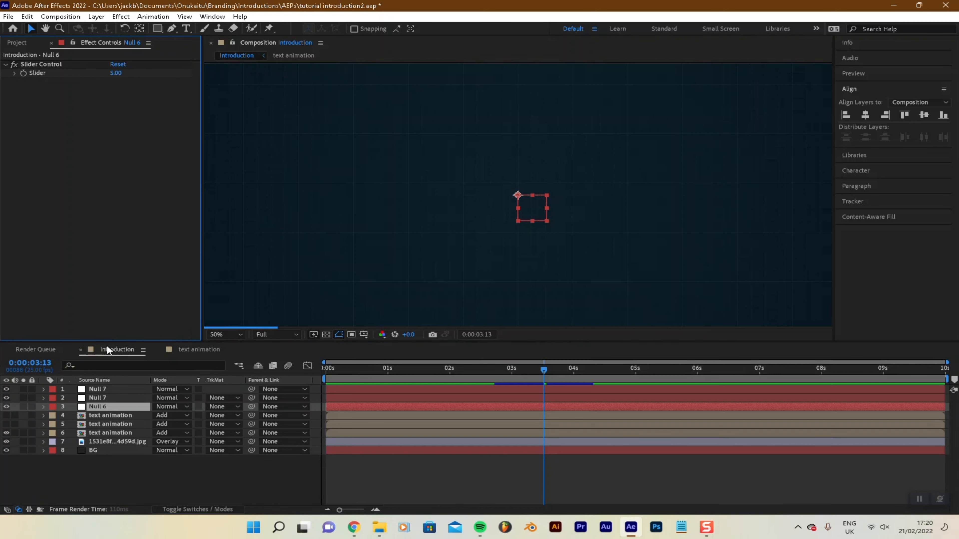
{"action": "left_click", "coordinate": [113, 398]}
{"action": "left_click", "coordinate": [116, 74]}
{"action": "type", "text": "5"}
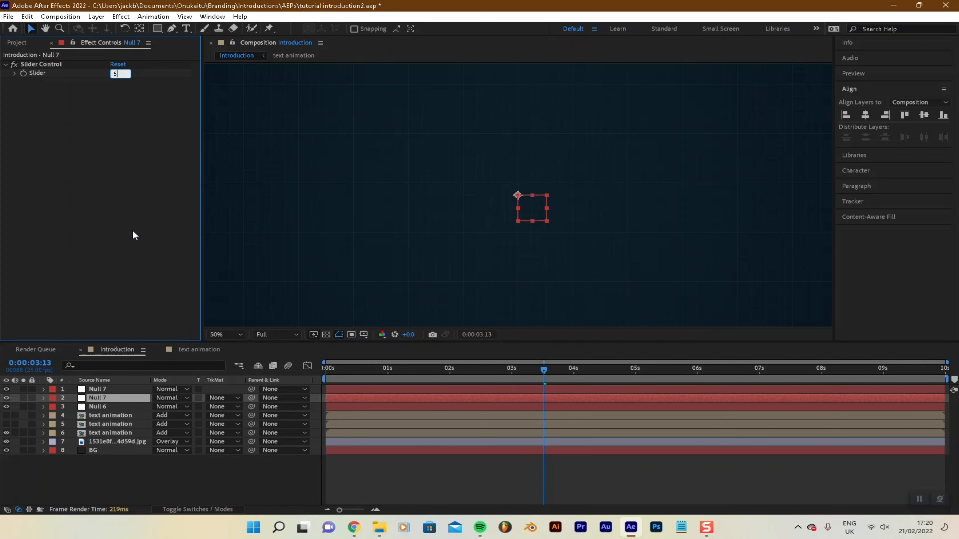
{"action": "left_click", "coordinate": [111, 388]}
{"action": "left_click", "coordinate": [117, 73]}
{"action": "type", "text": "5"}
{"action": "key", "text": "Return"}
Return to the start of the composition, make the upper two text animation layers visible again and save the project
{"action": "key", "text": "Home"}
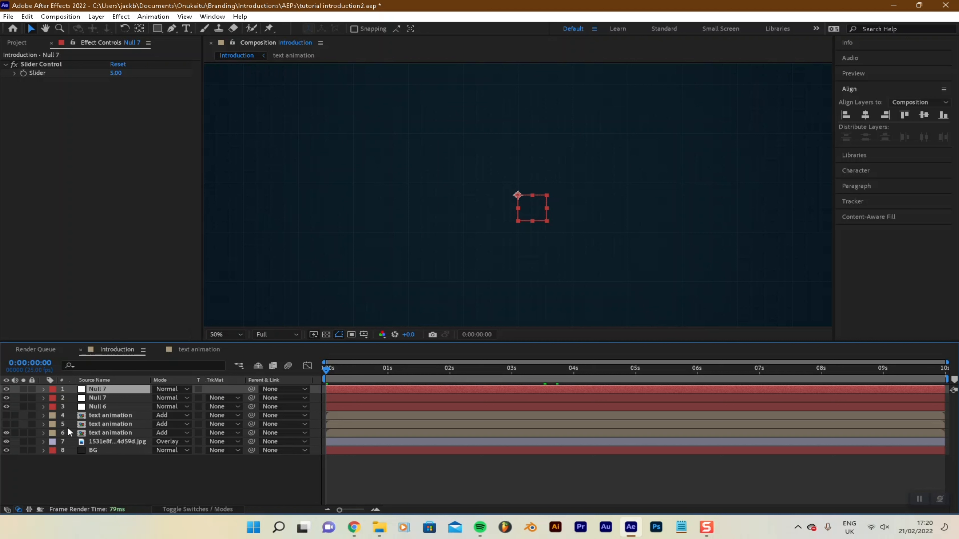
{"action": "left_click_drag", "start_coordinate": [6, 424], "coordinate": [6, 415]}
{"action": "key", "text": "ctrl+s"}
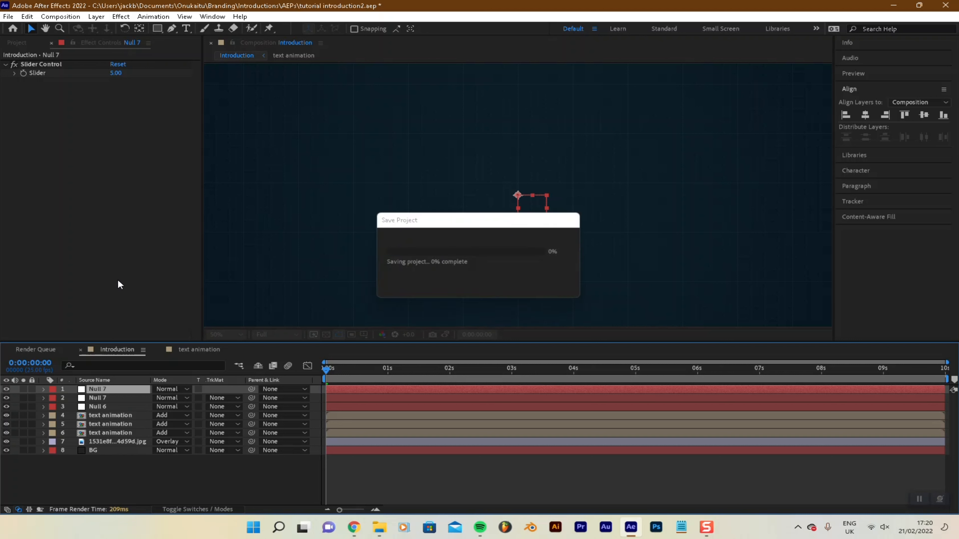
Preview the Introduction composition from the start to check the wiggling colour layers, then view the whole frame
{"action": "key", "text": "space"}
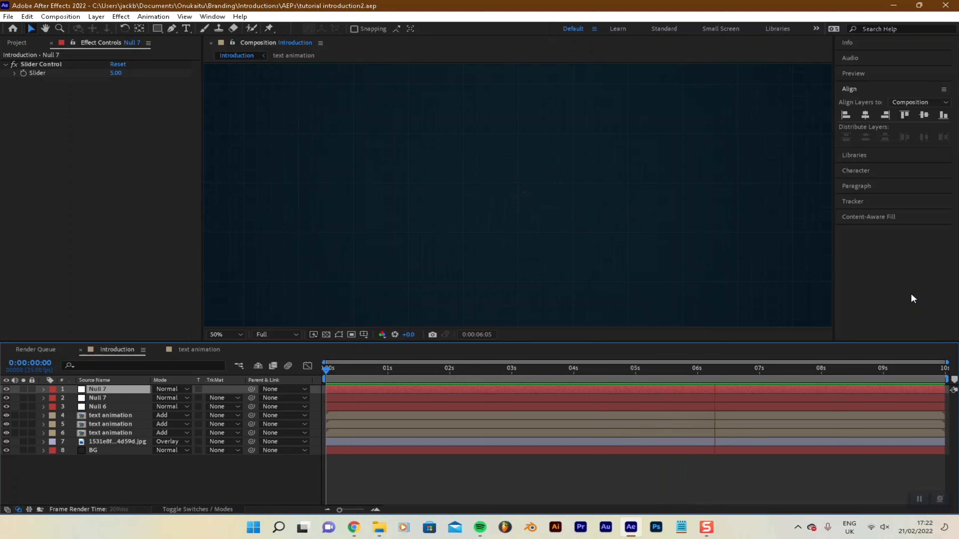
{"action": "key", "text": "space"}
{"action": "scroll", "coordinate": [505, 200], "scroll_direction": "down", "scroll_amount": 2}
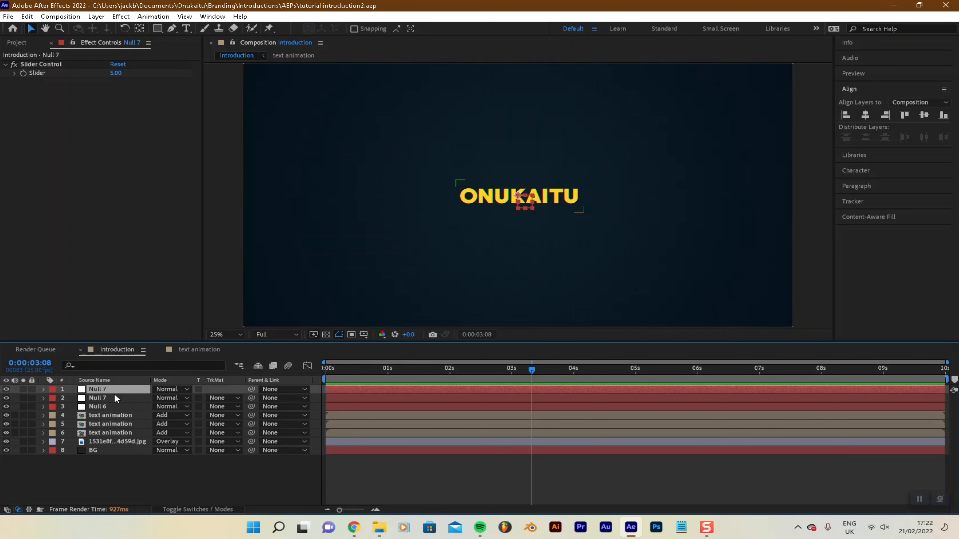
Apply the Optics Compensation effect to all three text animation layers together
{"action": "left_click", "coordinate": [114, 416]}
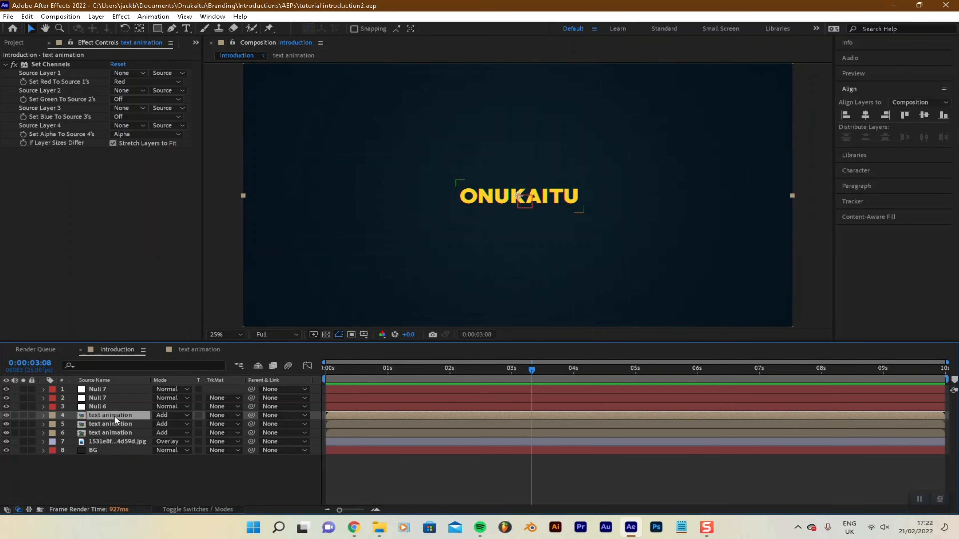
{"action": "left_click", "coordinate": [114, 432], "text": "shift"}
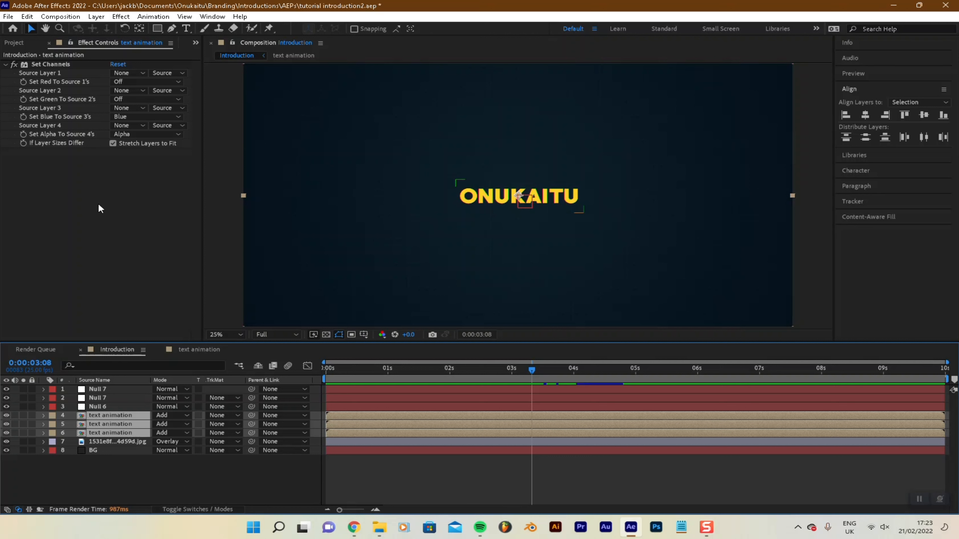
{"action": "left_click", "coordinate": [121, 16]}
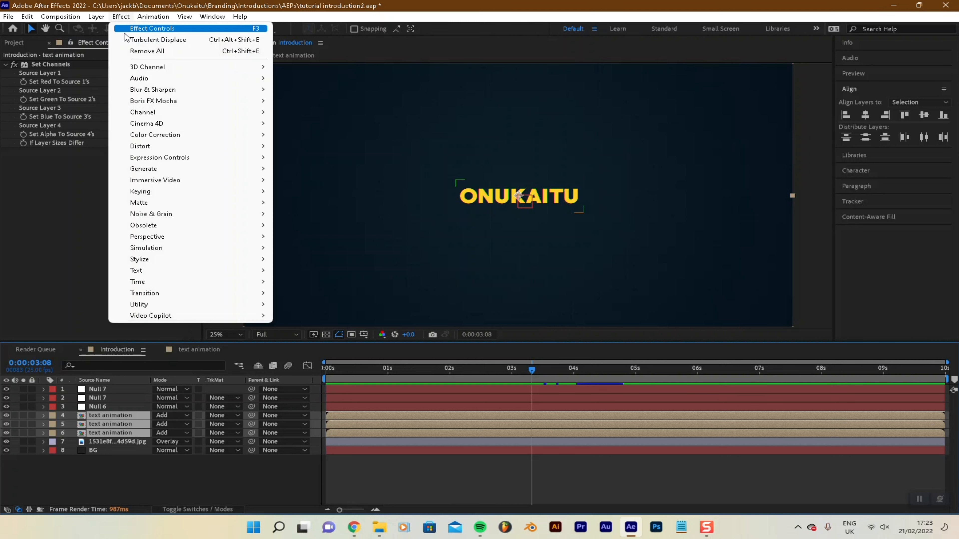
{"action": "mouse_move", "coordinate": [249, 146]}
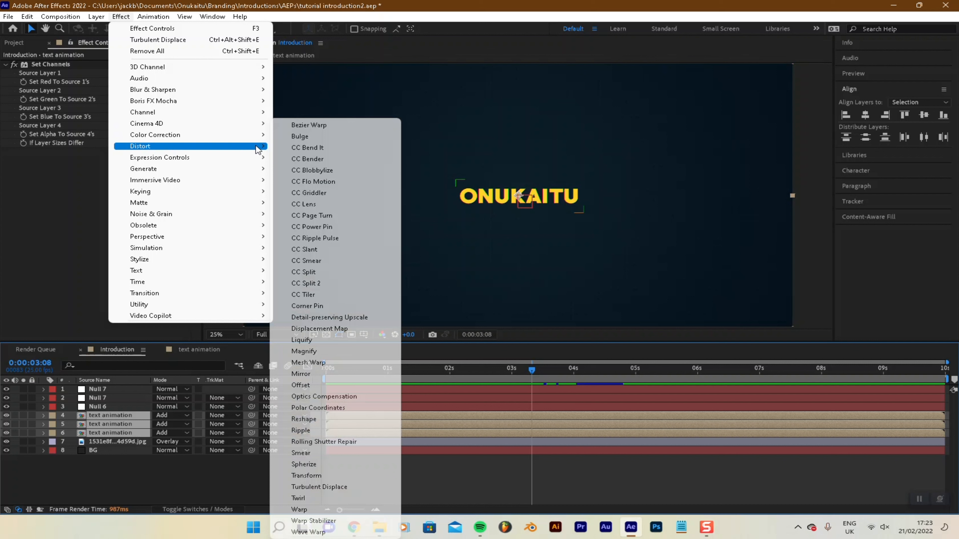
{"action": "left_click", "coordinate": [316, 397]}
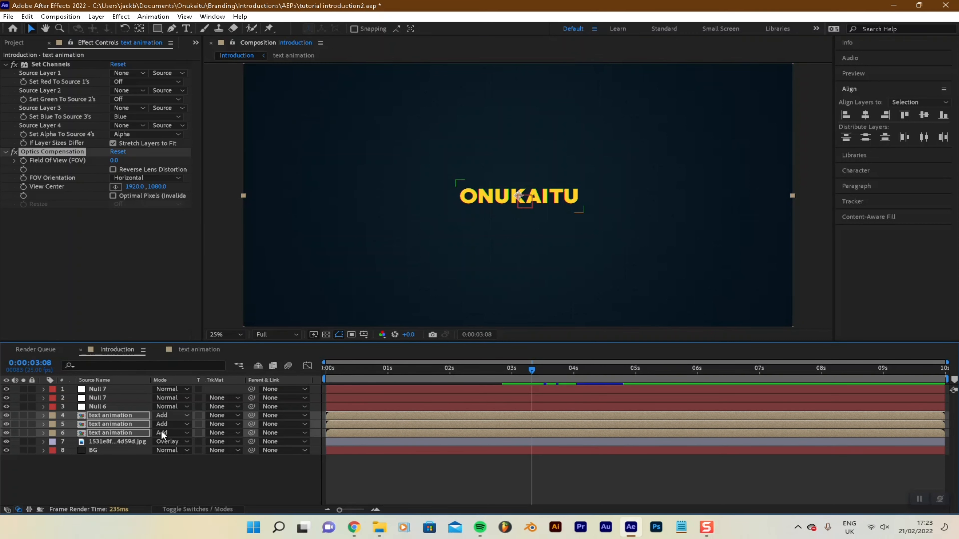
{"action": "left_click", "coordinate": [166, 478]}
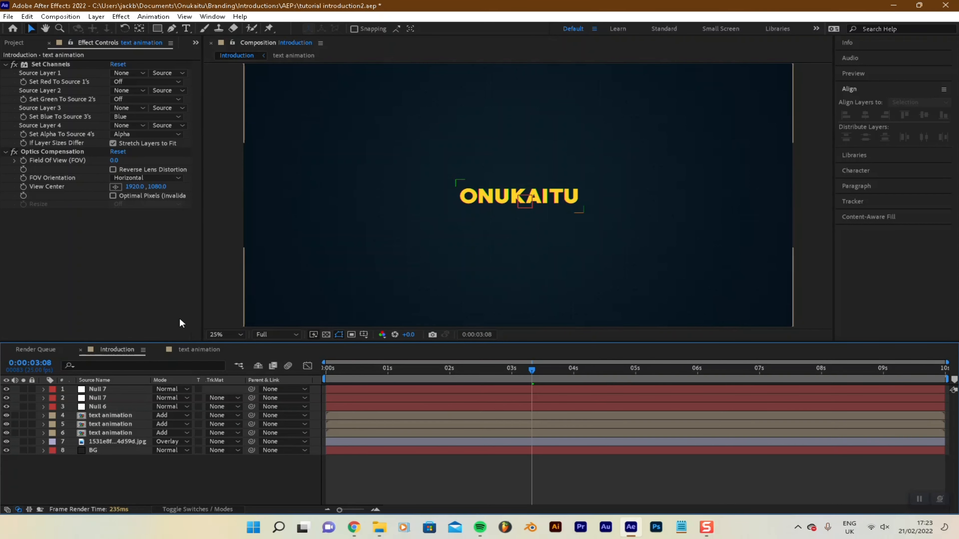
Enable Reverse Lens Distortion in Optics Compensation on the blue and red text layers, leaving it off on the green one
{"action": "left_click", "coordinate": [117, 433]}
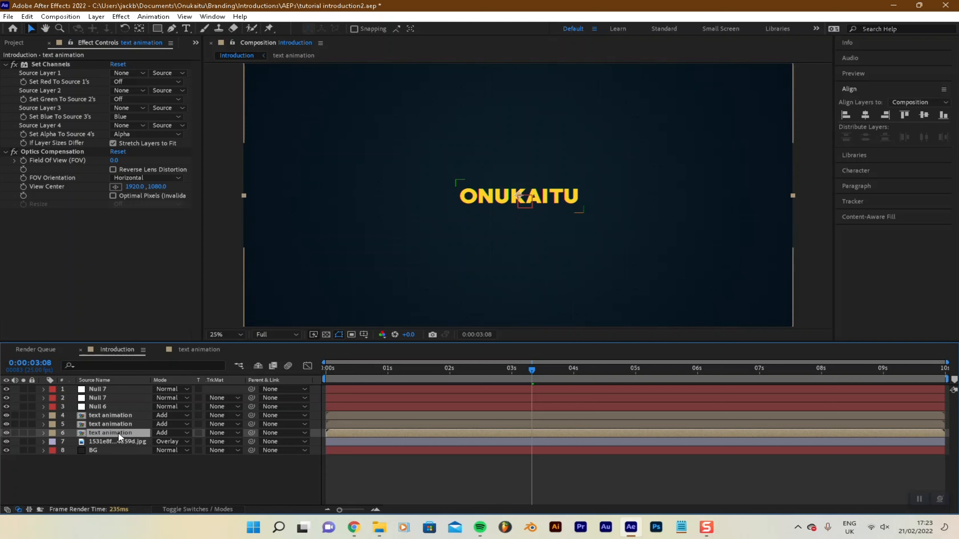
{"action": "left_click", "coordinate": [112, 169]}
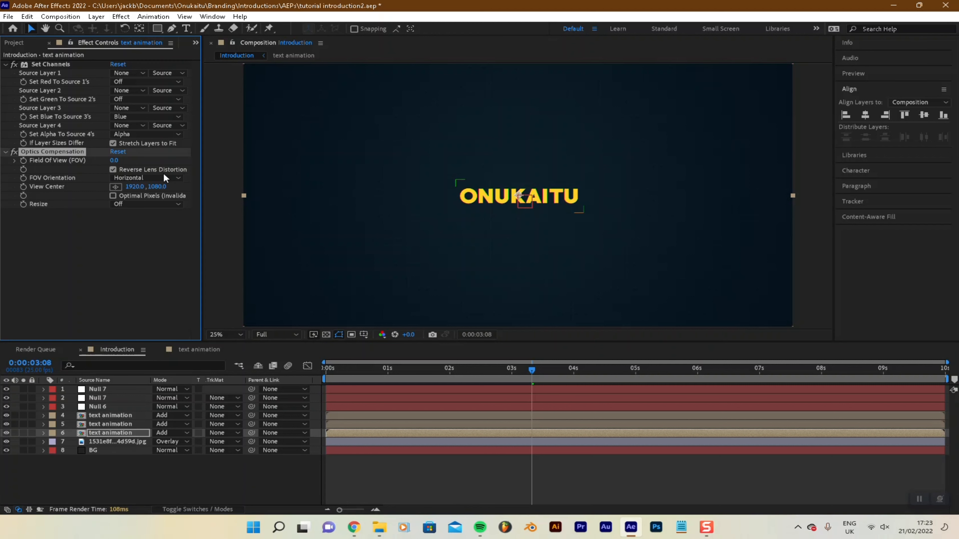
{"action": "left_click", "coordinate": [128, 414]}
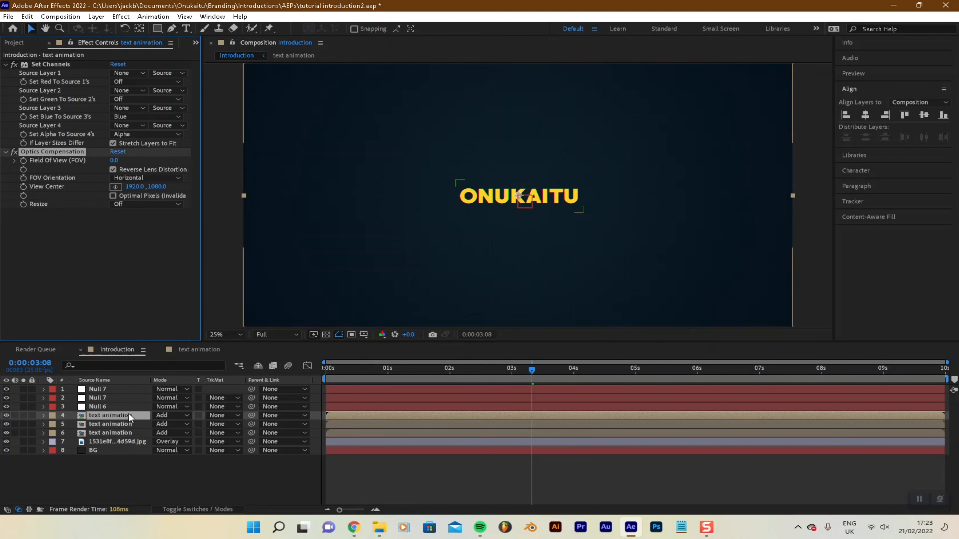
{"action": "left_click", "coordinate": [113, 170]}
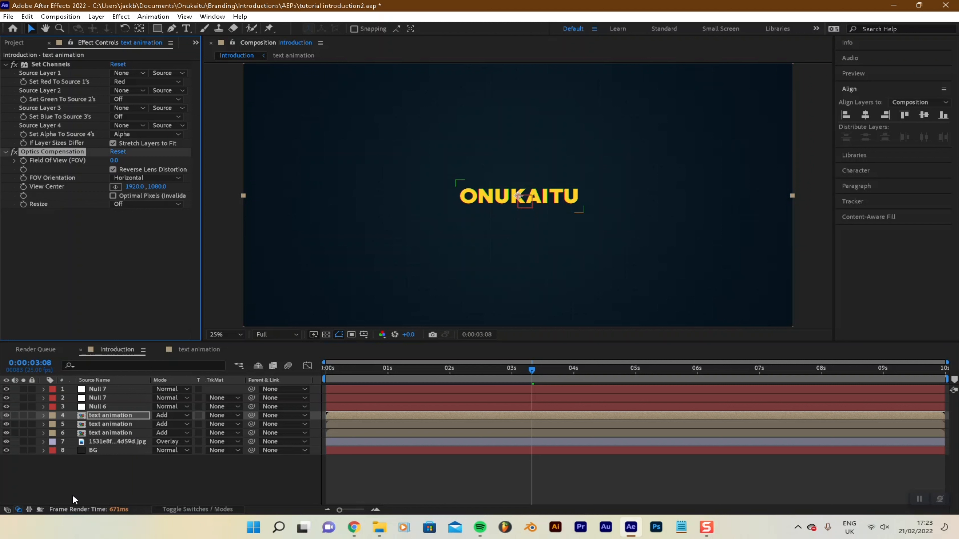
{"action": "left_click", "coordinate": [106, 424]}
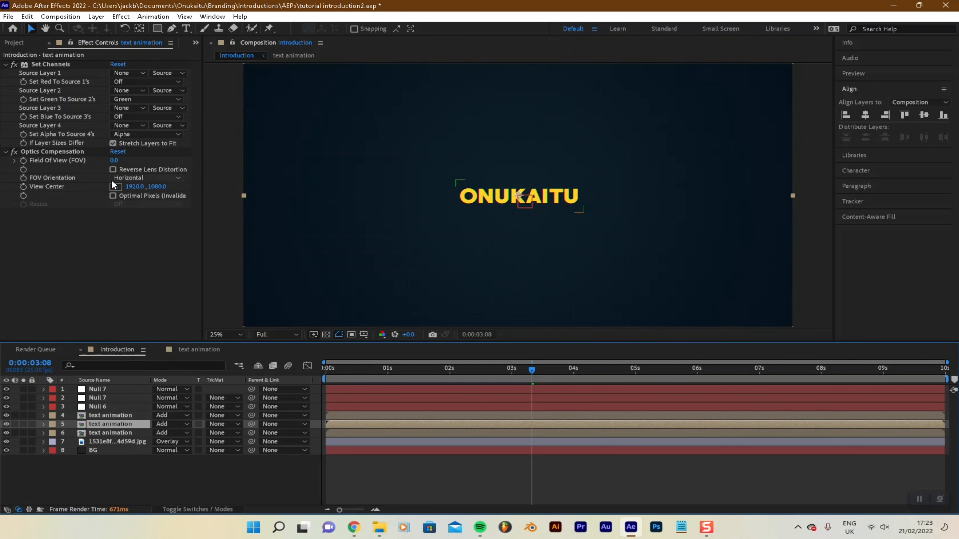
Set the Optics Compensation field of view to 50 on the blue text layer and 75 on the red one
{"action": "left_click", "coordinate": [101, 433]}
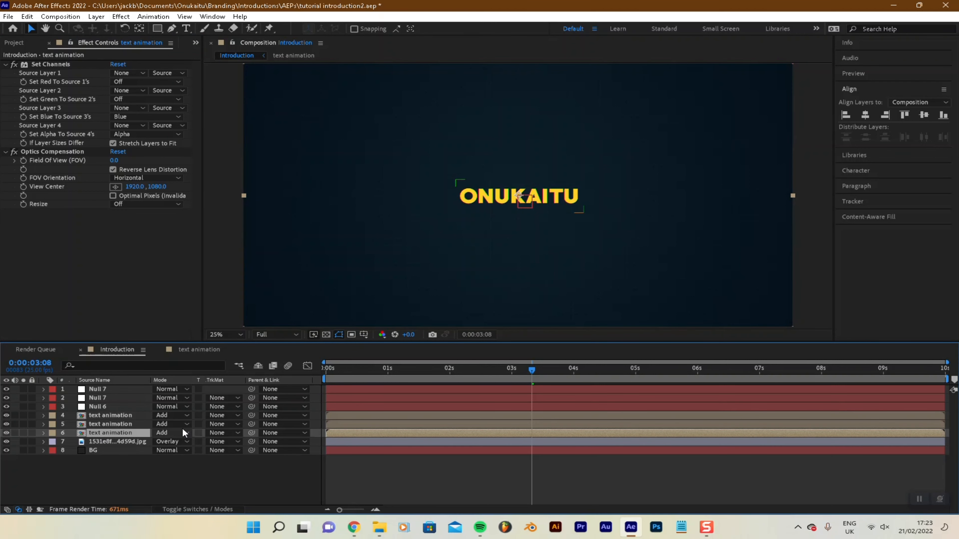
{"action": "left_click", "coordinate": [115, 160]}
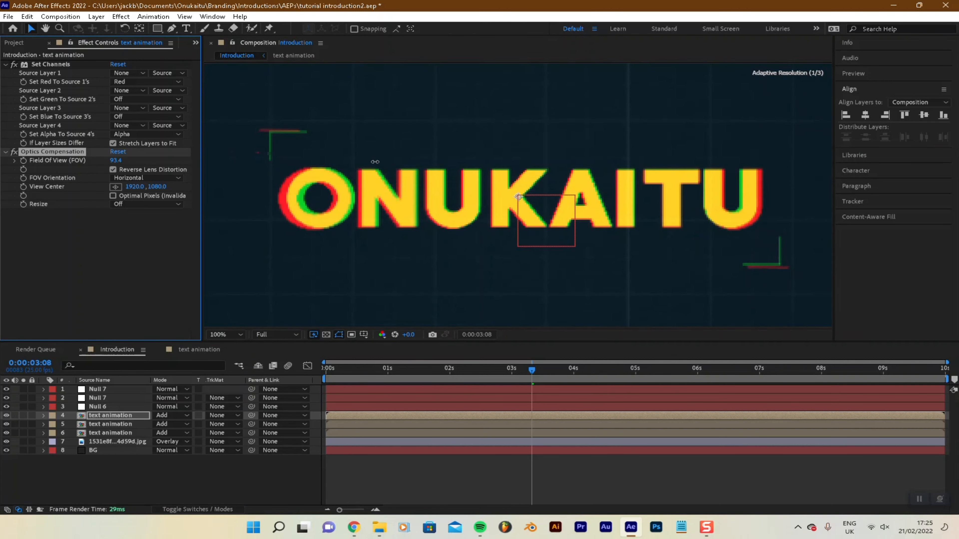
{"action": "left_click_drag", "start_coordinate": [355, 162], "coordinate": [347, 162]}
{"action": "left_click", "coordinate": [112, 160]}
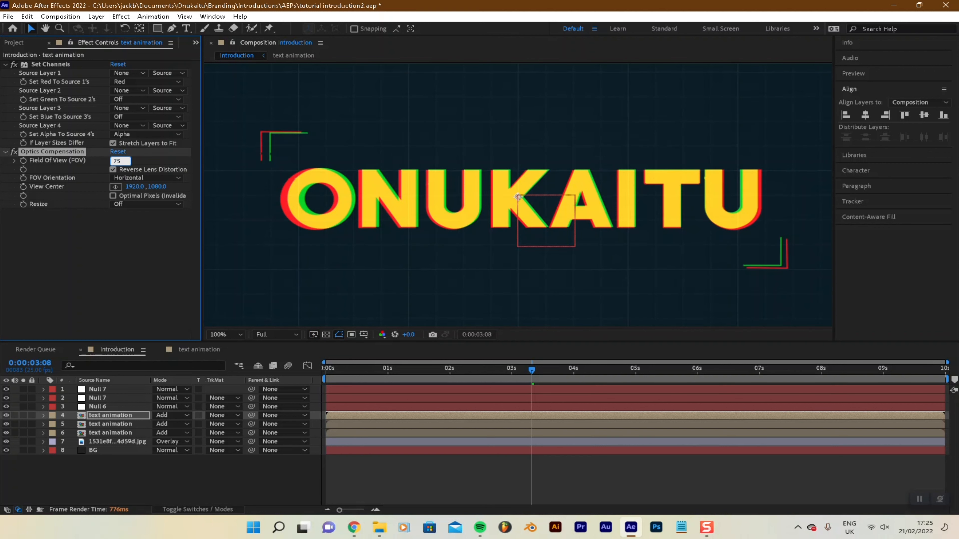
{"action": "key", "text": "Return"}
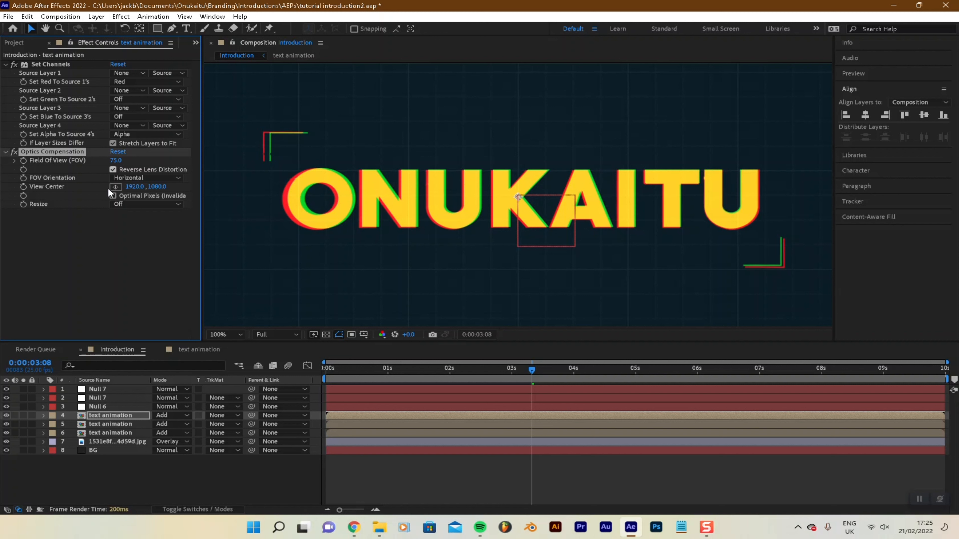
Set the Optics Compensation field of view on the green text animation layer to 30, after trying 25
{"action": "left_click", "coordinate": [107, 423]}
{"action": "left_click", "coordinate": [116, 161]}
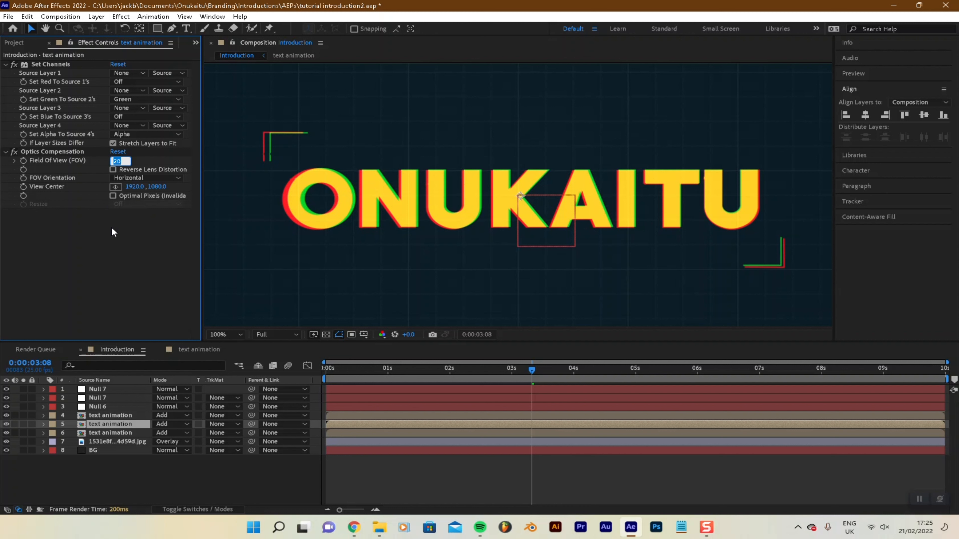
{"action": "type", "text": "25"}
{"action": "key", "text": "Return"}
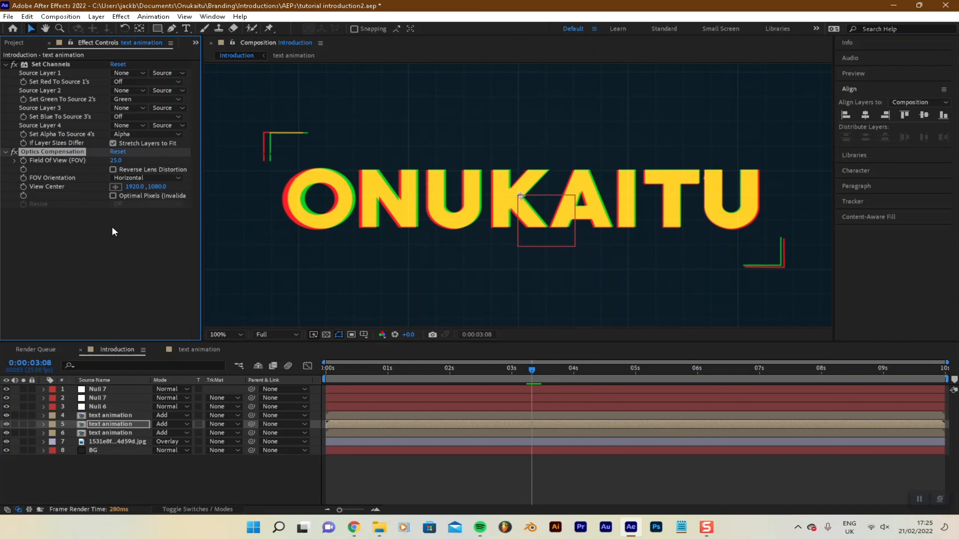
{"action": "left_click", "coordinate": [116, 160]}
{"action": "type", "text": "30"}
{"action": "key", "text": "Return"}
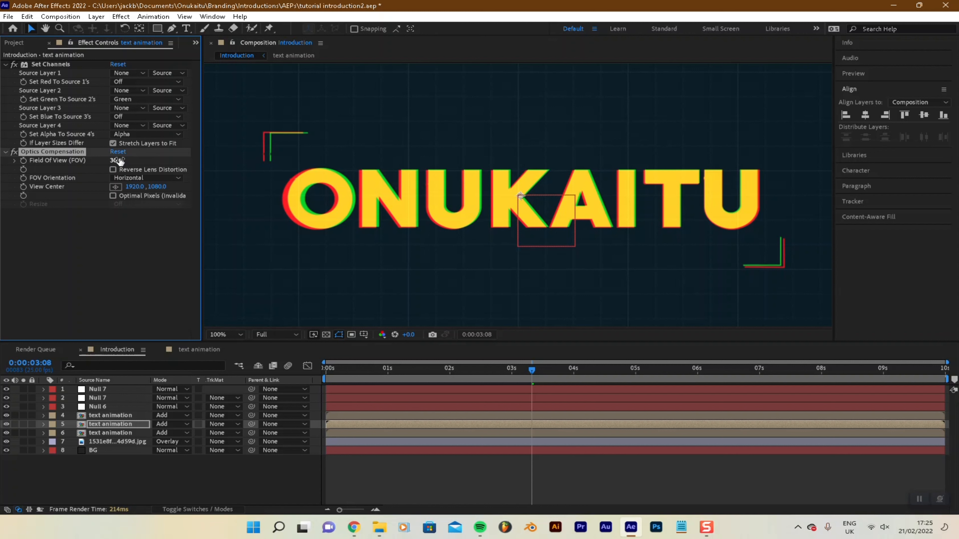
Review the Optics Compensation settings of the blue and red text layers and examine the colour fringing on the title
{"action": "left_click", "coordinate": [100, 431]}
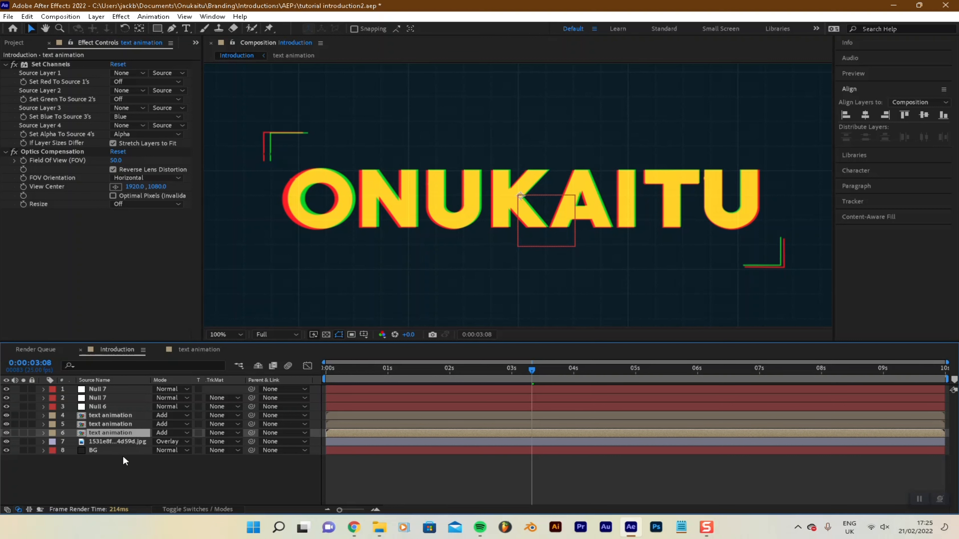
{"action": "left_click", "coordinate": [121, 415]}
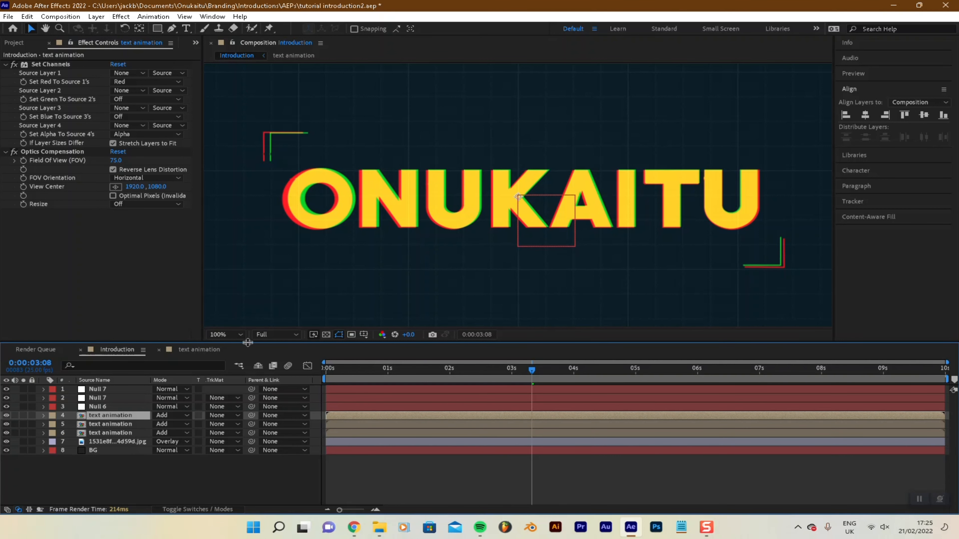
{"action": "key", "text": "comma"}
{"action": "key", "text": "comma"}
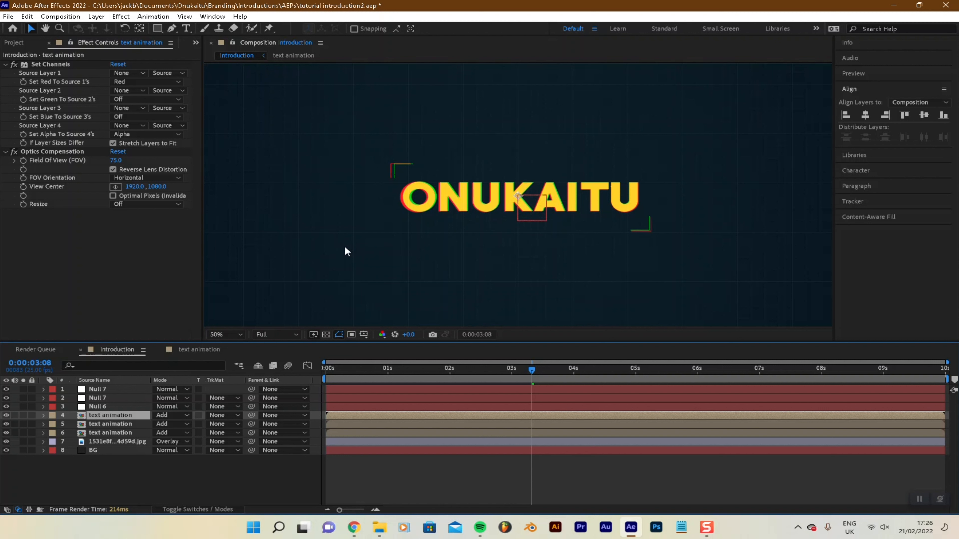
{"action": "scroll", "coordinate": [346, 245], "scroll_direction": "up", "scroll_amount": 2}
{"action": "scroll", "coordinate": [347, 244], "scroll_direction": "down", "scroll_amount": 1}
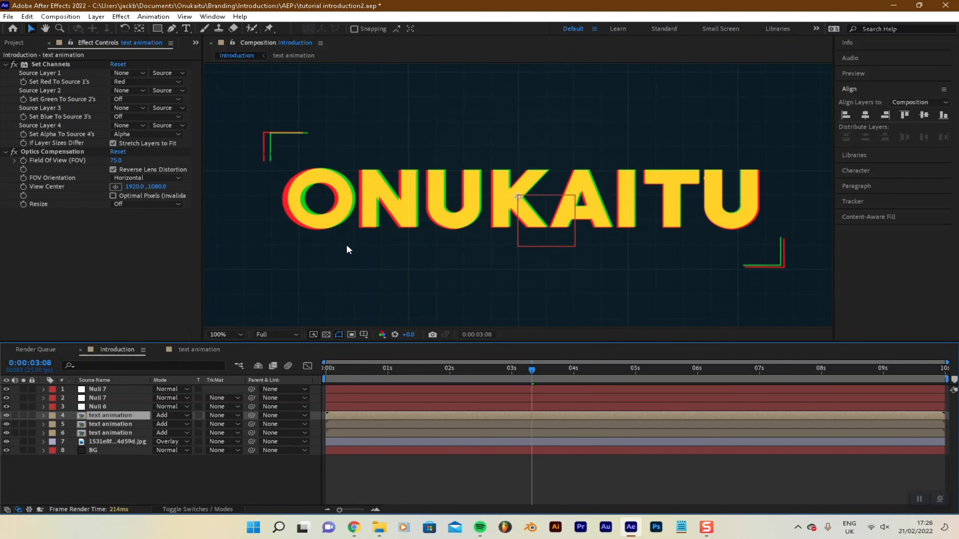
Add a new adjustment layer above the topmost null in the Introduction composition
{"action": "left_click", "coordinate": [121, 17]}
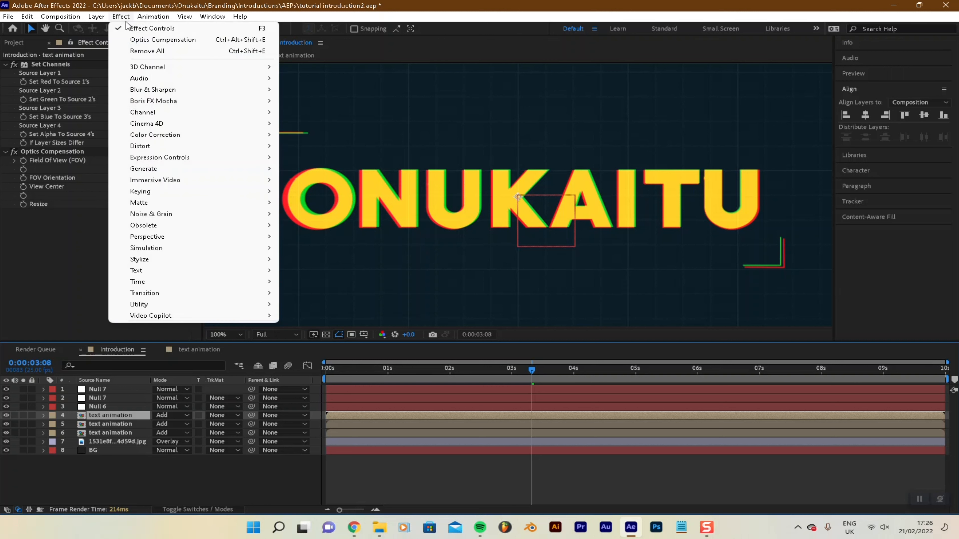
{"action": "left_click", "coordinate": [97, 389]}
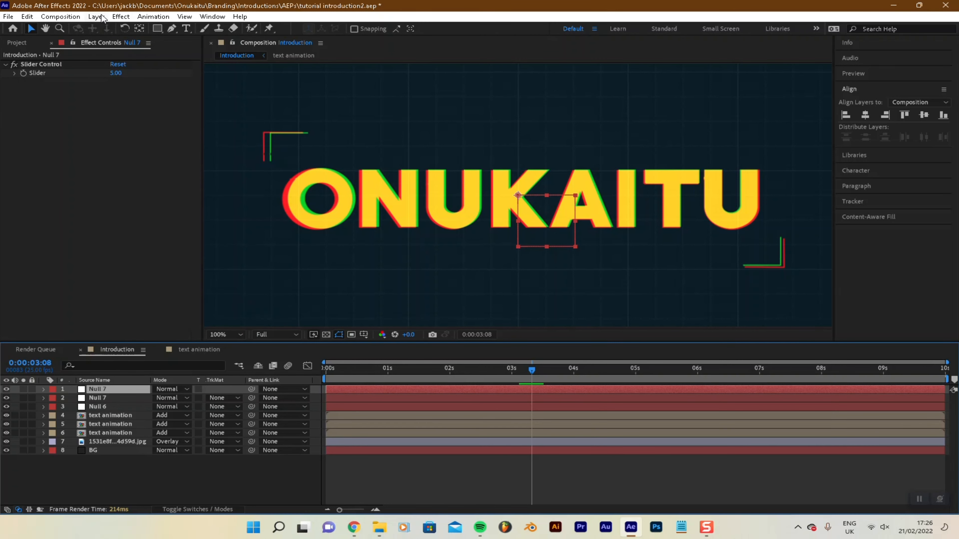
{"action": "left_click", "coordinate": [96, 16]}
{"action": "mouse_move", "coordinate": [256, 30]}
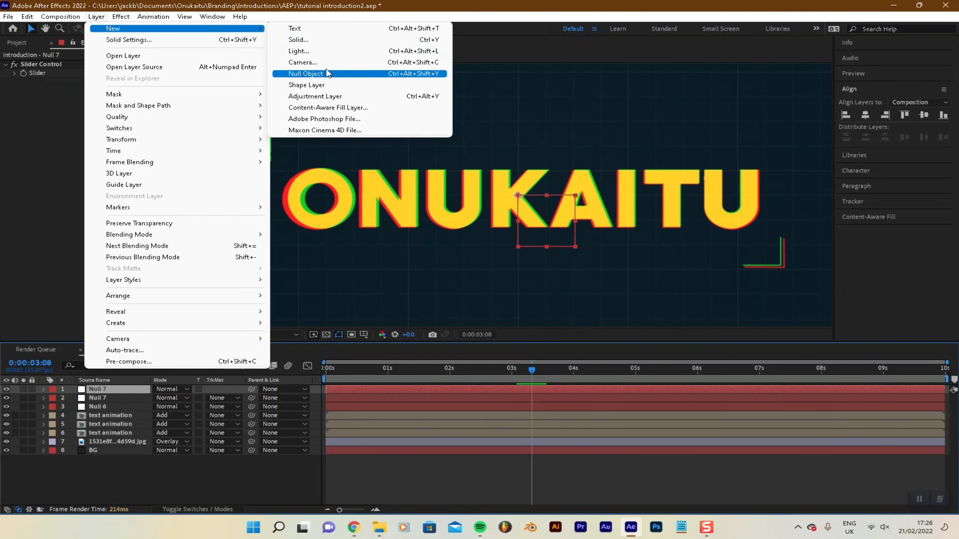
{"action": "left_click", "coordinate": [324, 96]}
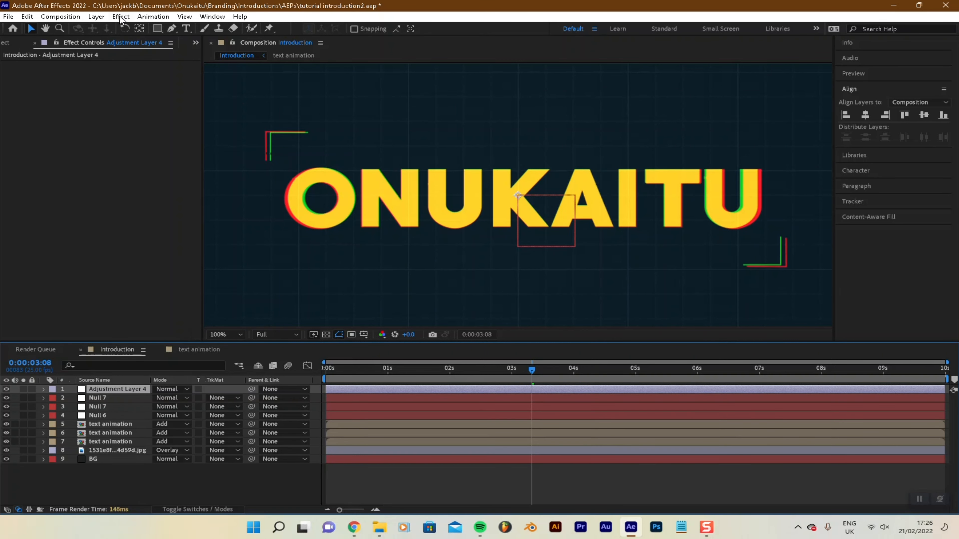
Apply Radial Blur to the adjustment layer and set its blur type to Zoom
{"action": "left_click", "coordinate": [121, 16]}
{"action": "mouse_move", "coordinate": [266, 89]}
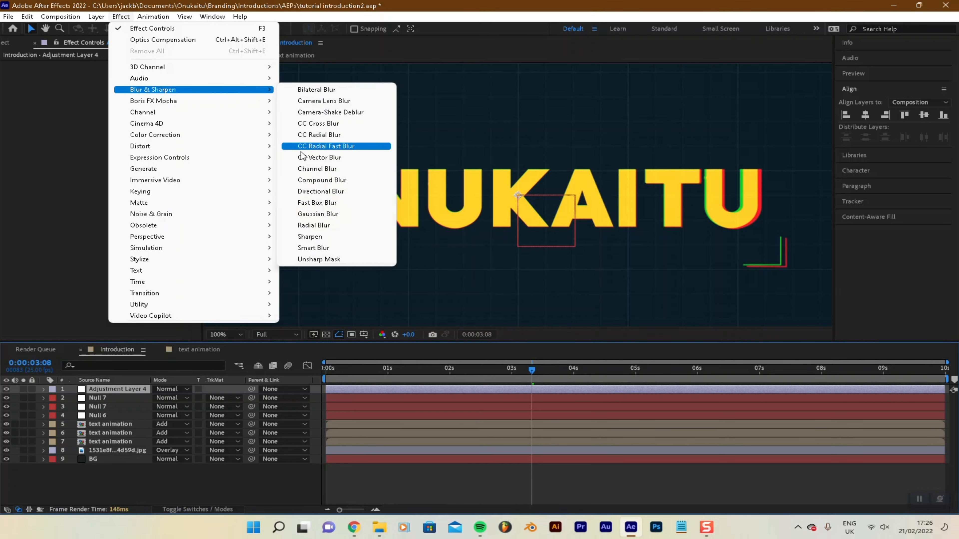
{"action": "left_click", "coordinate": [313, 225]}
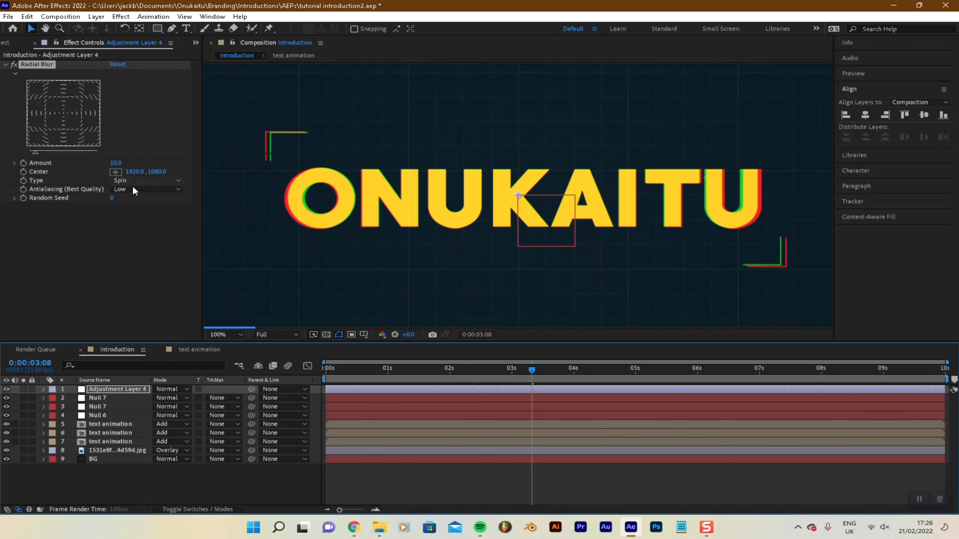
{"action": "left_click", "coordinate": [133, 180]}
{"action": "left_click", "coordinate": [137, 204]}
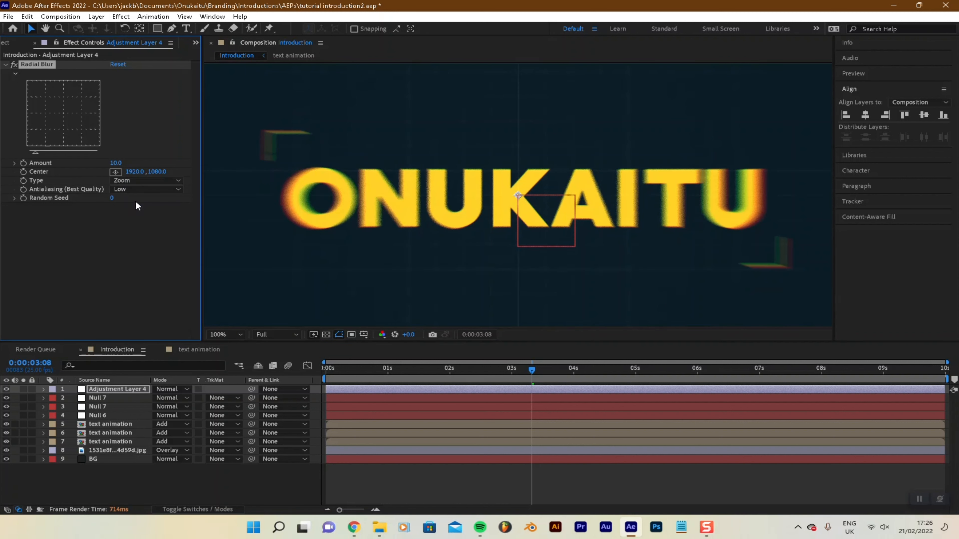
Examine the radial zoom blur on the ONUKAITU title at different magnifications
{"action": "scroll", "coordinate": [452, 201], "scroll_direction": "down", "scroll_amount": 1}
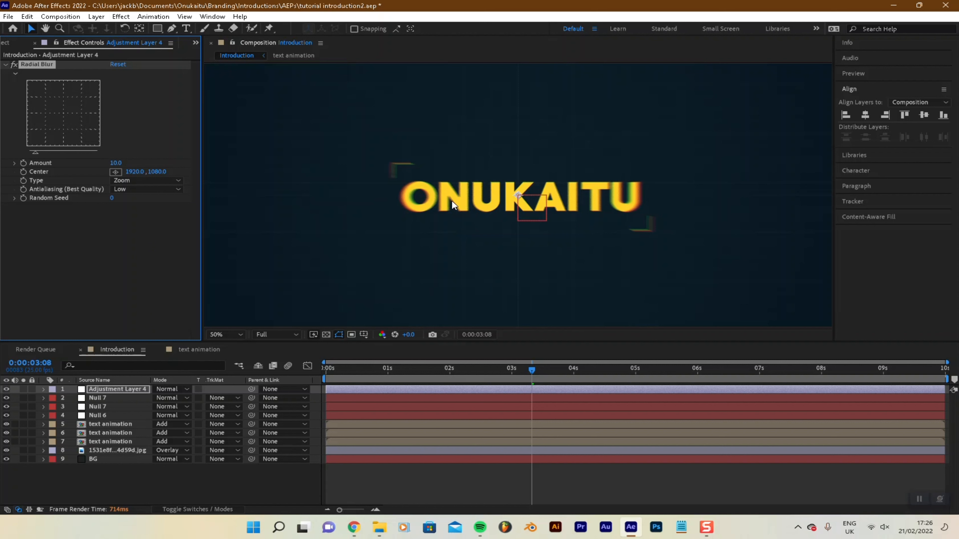
{"action": "scroll", "coordinate": [452, 200], "scroll_direction": "up", "scroll_amount": 1}
{"action": "scroll", "coordinate": [451, 201], "scroll_direction": "down", "scroll_amount": 1}
{"action": "scroll", "coordinate": [473, 233], "scroll_direction": "down", "scroll_amount": 1}
{"action": "scroll", "coordinate": [494, 233], "scroll_direction": "up", "scroll_amount": 1}
Apply the Lumetri Color effect to the adjustment layer
{"action": "left_click", "coordinate": [110, 388]}
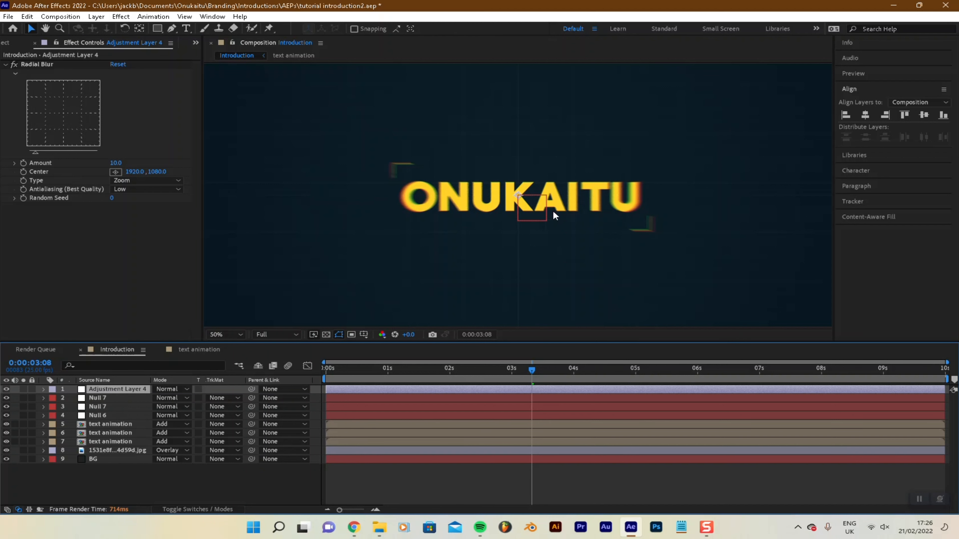
{"action": "key", "text": "comma"}
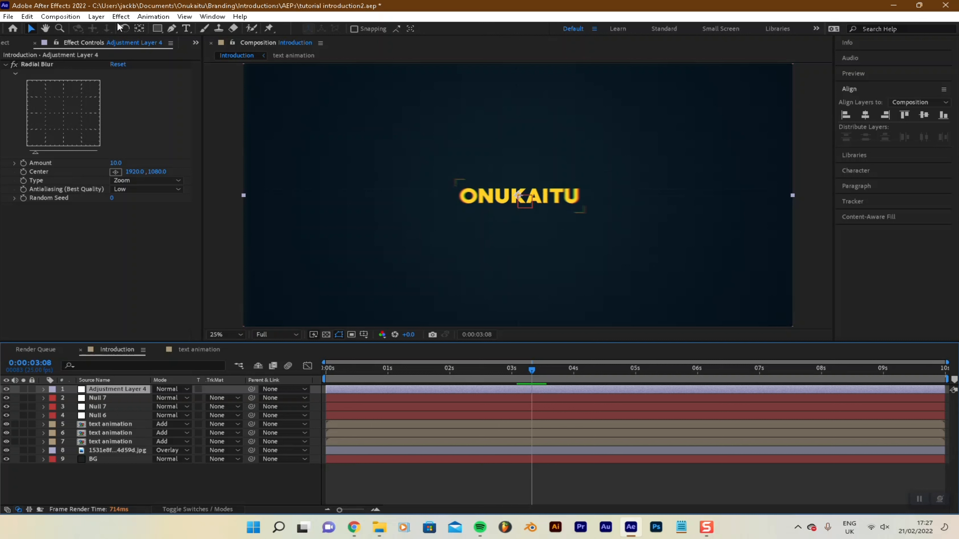
{"action": "left_click", "coordinate": [122, 17]}
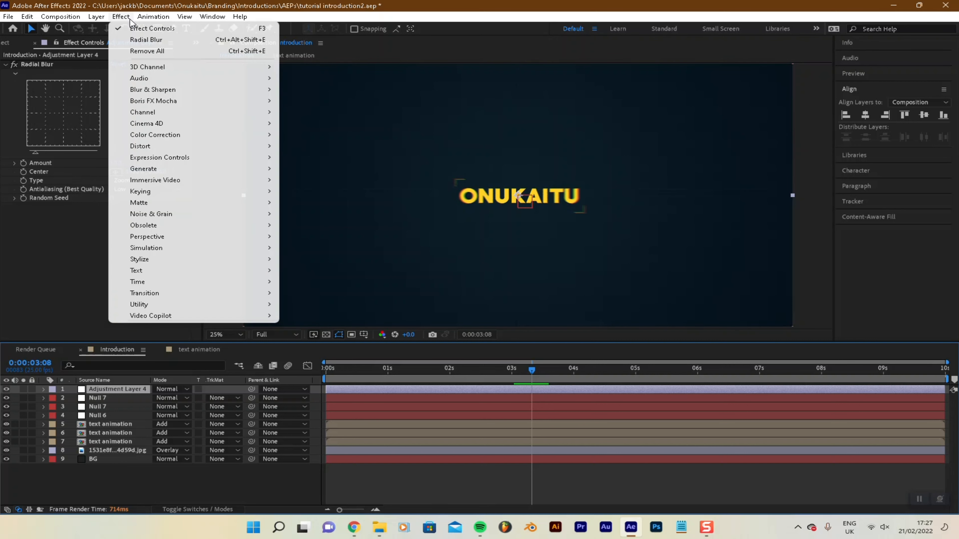
{"action": "mouse_move", "coordinate": [235, 132]}
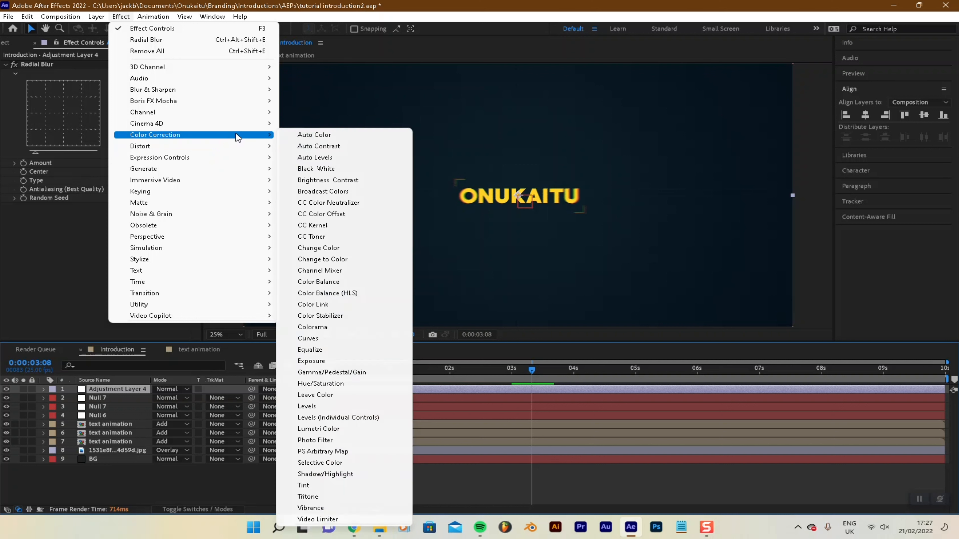
{"action": "left_click", "coordinate": [326, 431]}
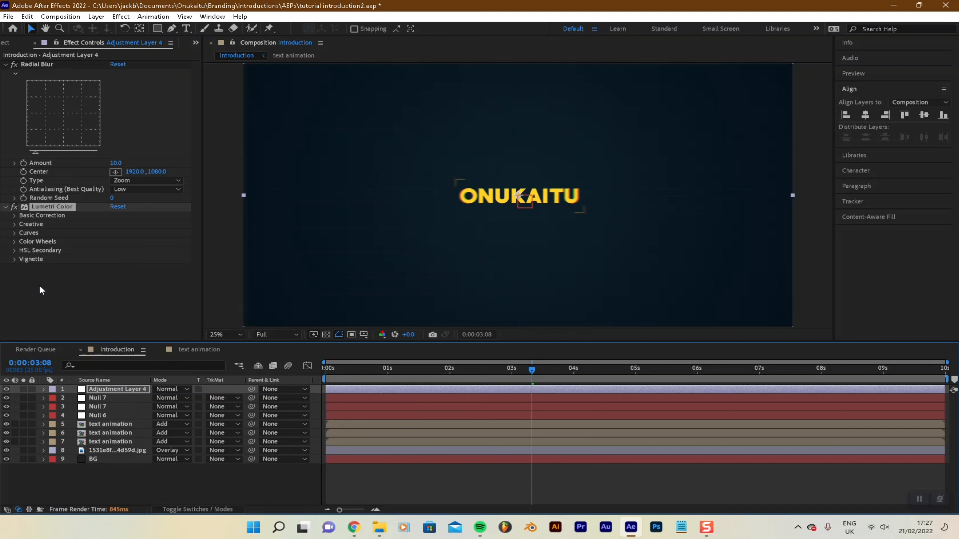
Look through Lumetri Color's Creative and Basic Correction settings, including white balance, tone, saturation and split toning
{"action": "left_click", "coordinate": [15, 224]}
{"action": "scroll", "coordinate": [13, 241], "scroll_direction": "down", "scroll_amount": 1}
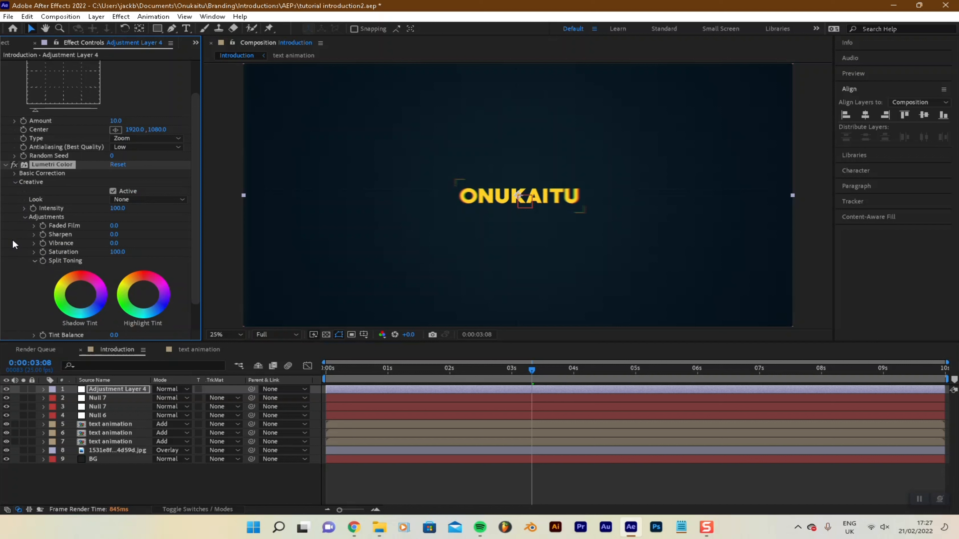
{"action": "scroll", "coordinate": [6, 290], "scroll_direction": "down", "scroll_amount": 1}
{"action": "left_click", "coordinate": [15, 147]}
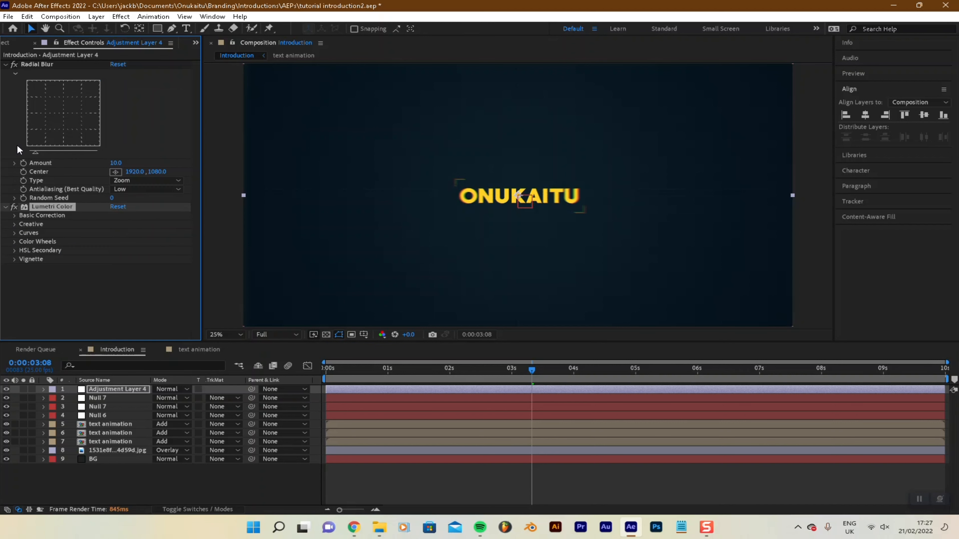
{"action": "left_click", "coordinate": [15, 215]}
{"action": "scroll", "coordinate": [84, 245], "scroll_direction": "down", "scroll_amount": 2}
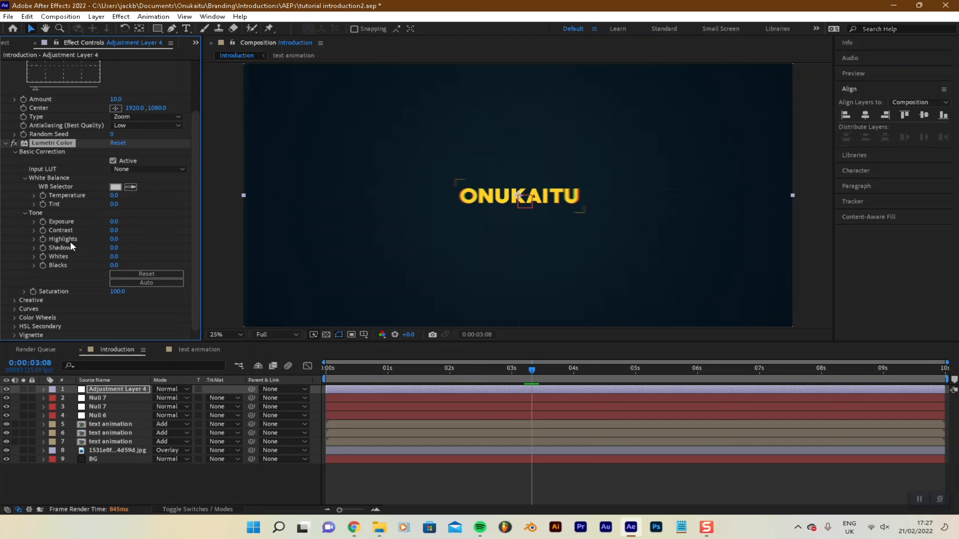
{"action": "left_click", "coordinate": [15, 152]}
{"action": "scroll", "coordinate": [23, 238], "scroll_direction": "down", "scroll_amount": 3}
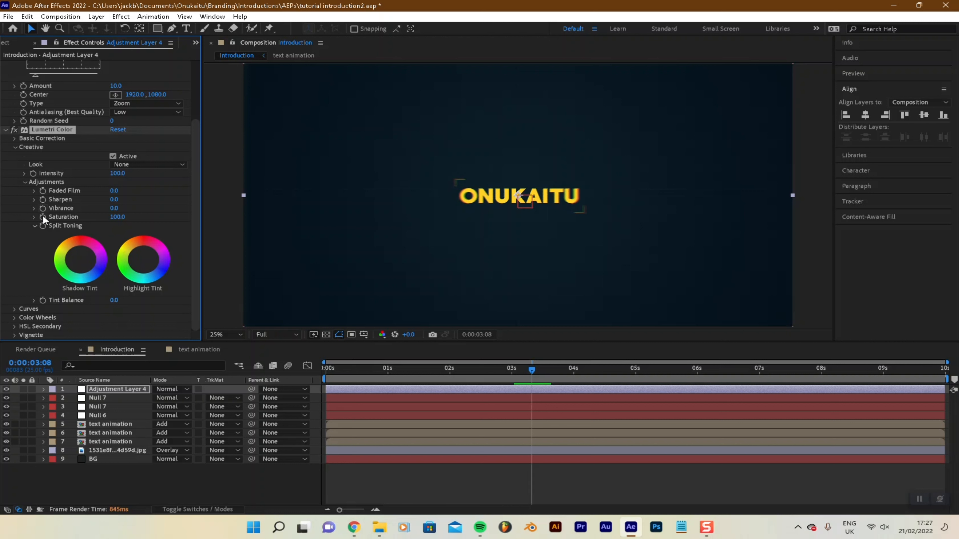
{"action": "left_click", "coordinate": [24, 181]}
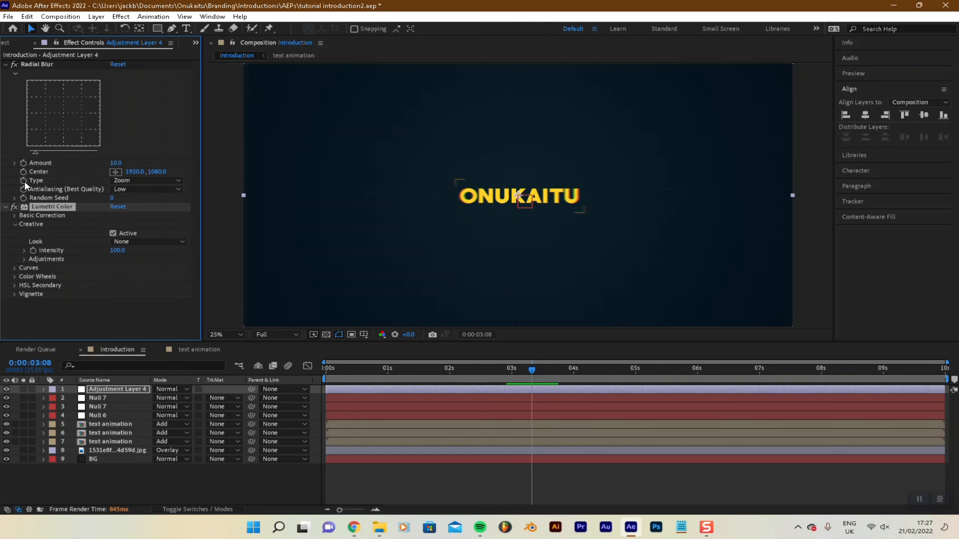
Examine Lumetri Color's RGB and hue saturation curves, then collapse the Curves section
{"action": "left_click", "coordinate": [14, 268]}
{"action": "scroll", "coordinate": [16, 269], "scroll_direction": "down", "scroll_amount": 5}
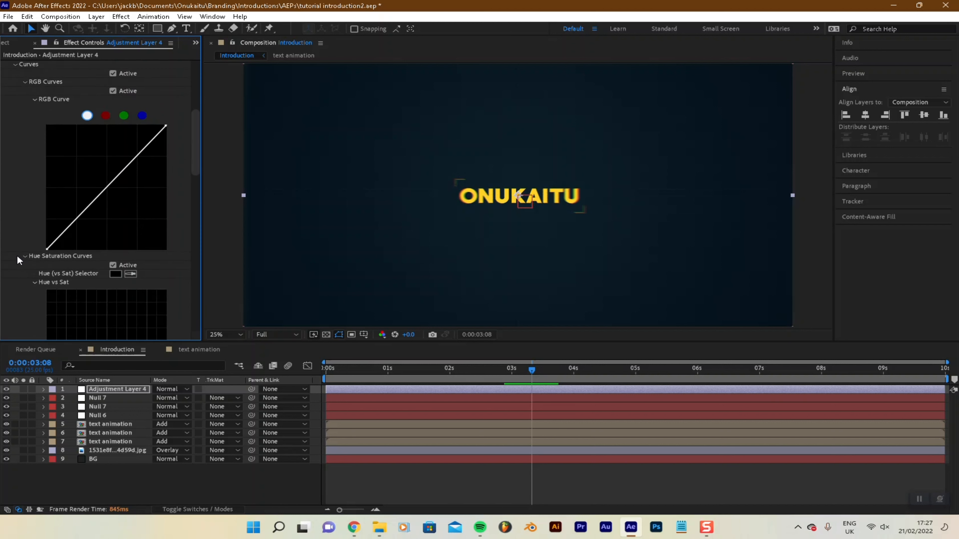
{"action": "scroll", "coordinate": [171, 146], "scroll_direction": "up", "scroll_amount": 1}
{"action": "scroll", "coordinate": [2, 226], "scroll_direction": "up", "scroll_amount": 5}
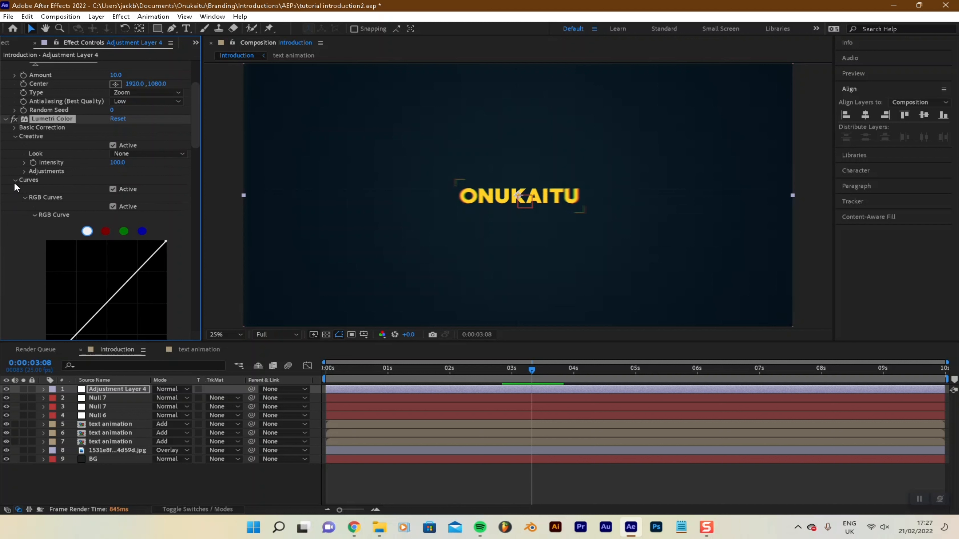
{"action": "left_click", "coordinate": [15, 181]}
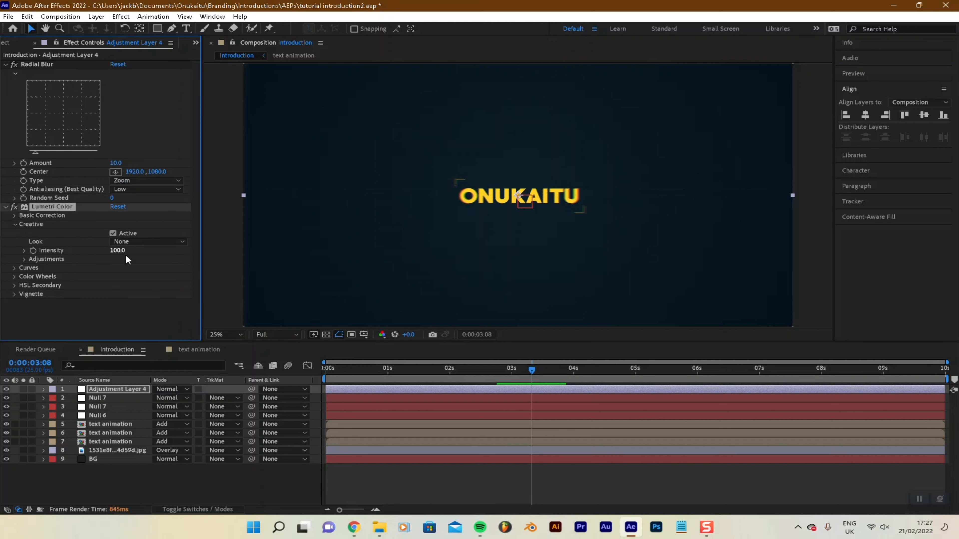
Browse the available Lumetri Color creative looks without choosing one, then collapse the Creative section
{"action": "left_click", "coordinate": [163, 242]}
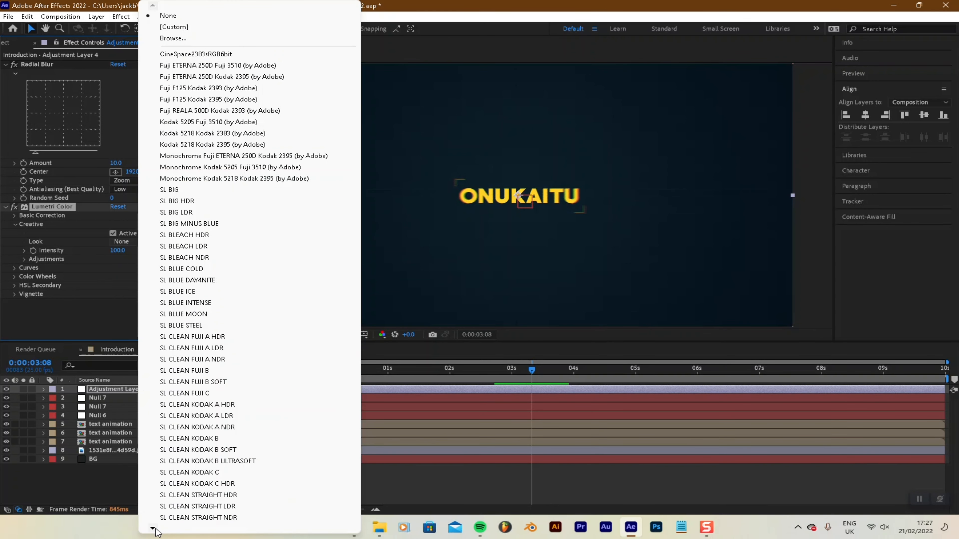
{"action": "mouse_move", "coordinate": [154, 530]}
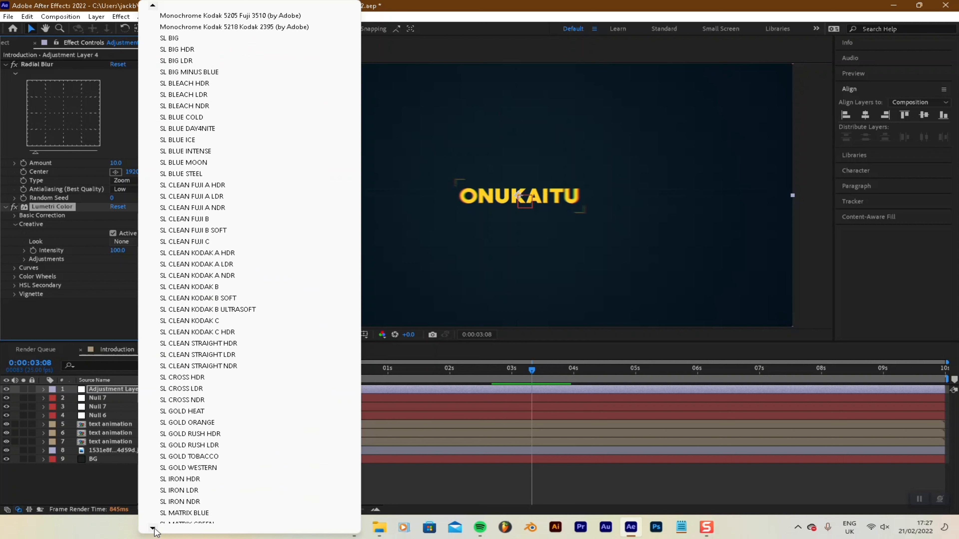
{"action": "left_click", "coordinate": [86, 311]}
{"action": "left_click", "coordinate": [15, 225]}
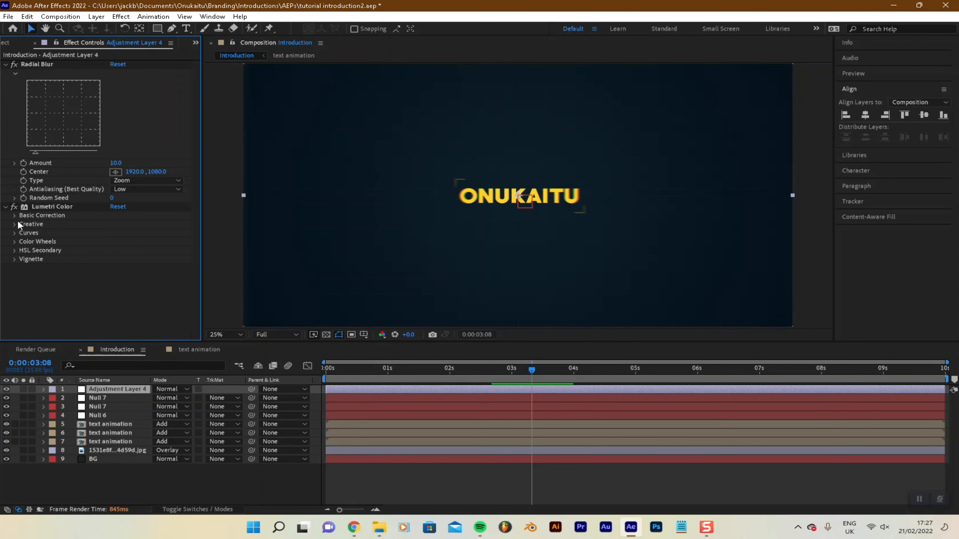
Set the Lumetri Color creative look on the adjustment layer to SL MATRIX GREEN and preview the composition
{"action": "left_click", "coordinate": [38, 227]}
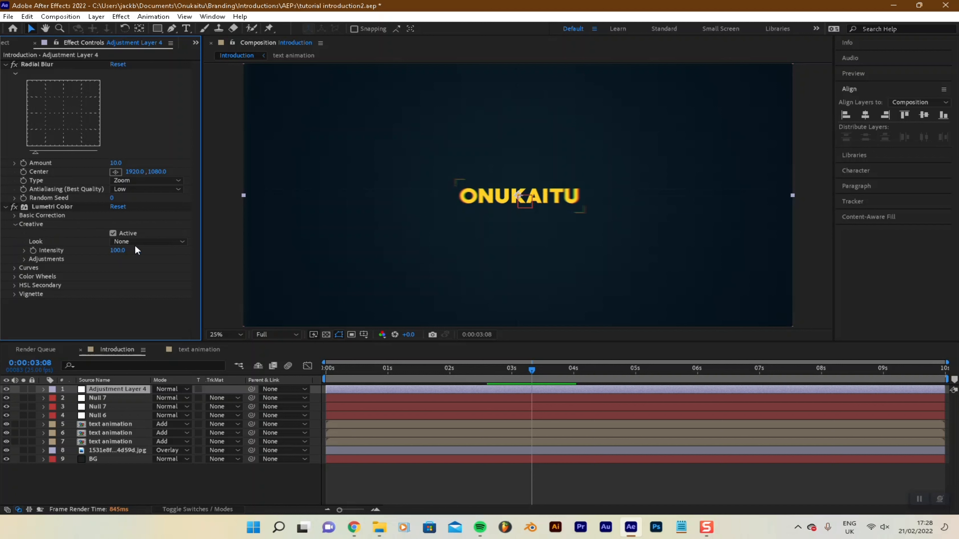
{"action": "left_click", "coordinate": [153, 242]}
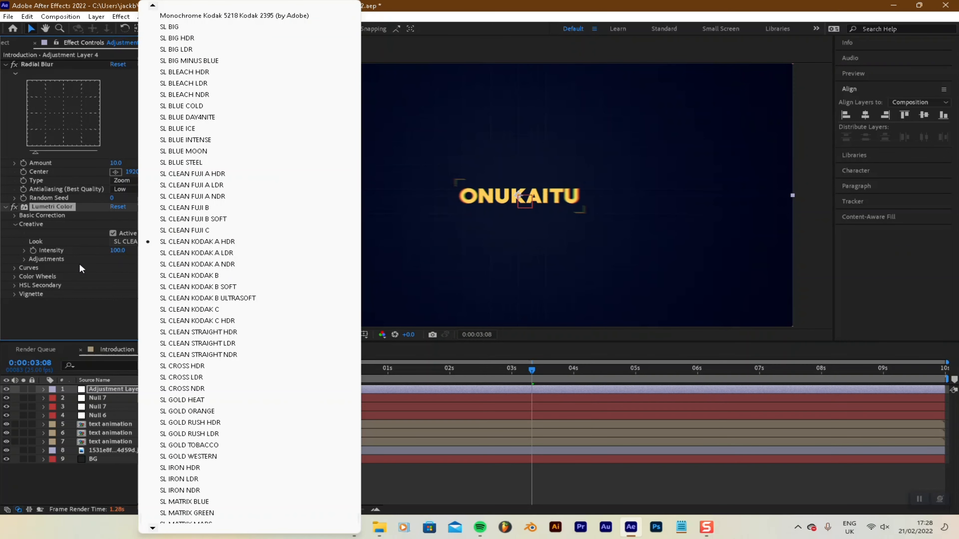
{"action": "left_click", "coordinate": [78, 278]}
{"action": "left_click", "coordinate": [156, 240]}
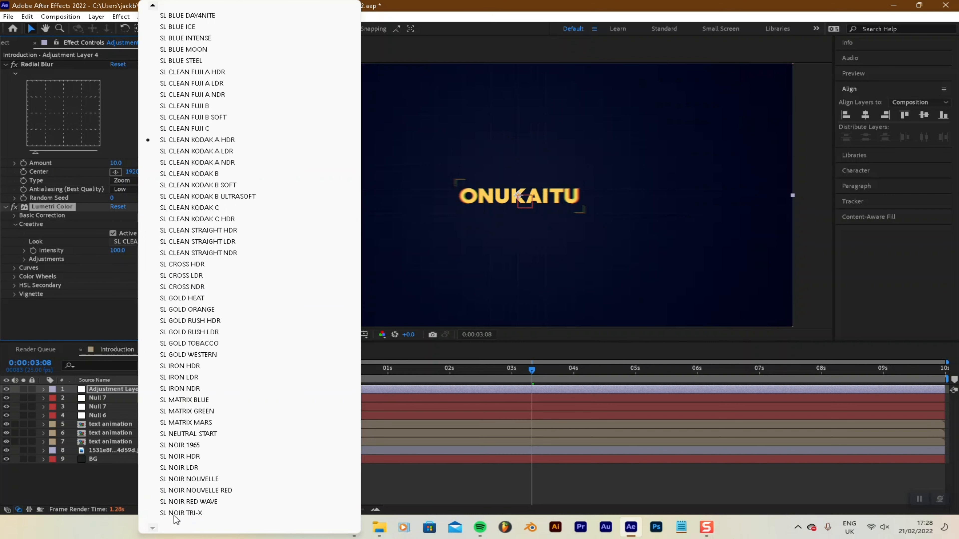
{"action": "left_click", "coordinate": [193, 411]}
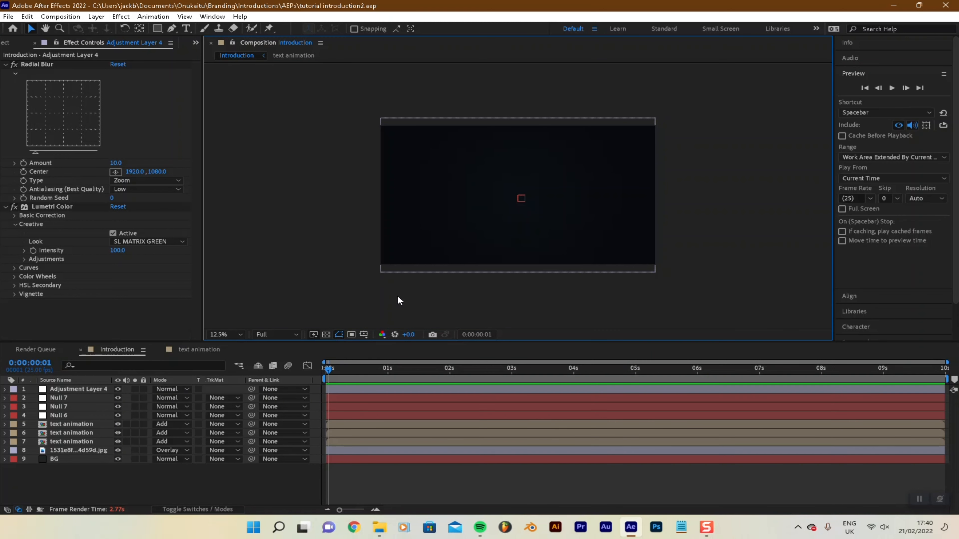
{"action": "key", "text": "space"}
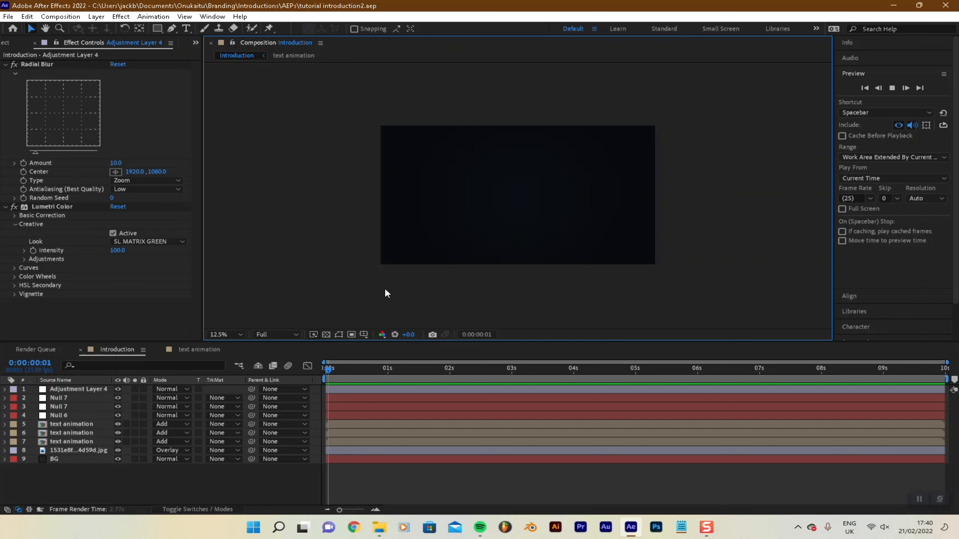
{"action": "left_click", "coordinate": [338, 334]}
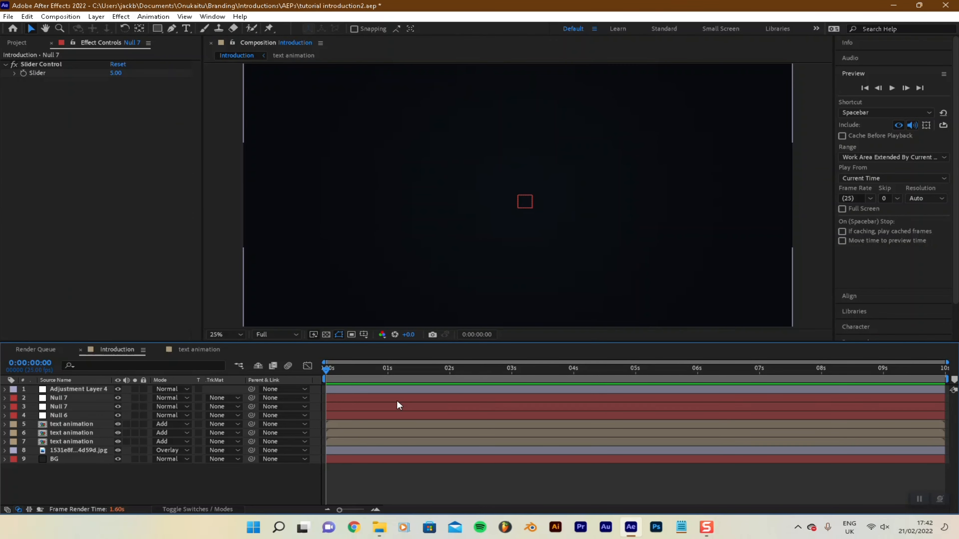
Duplicate the Lumetri Color effect on Adjustment Layer 4
{"action": "left_click", "coordinate": [89, 390]}
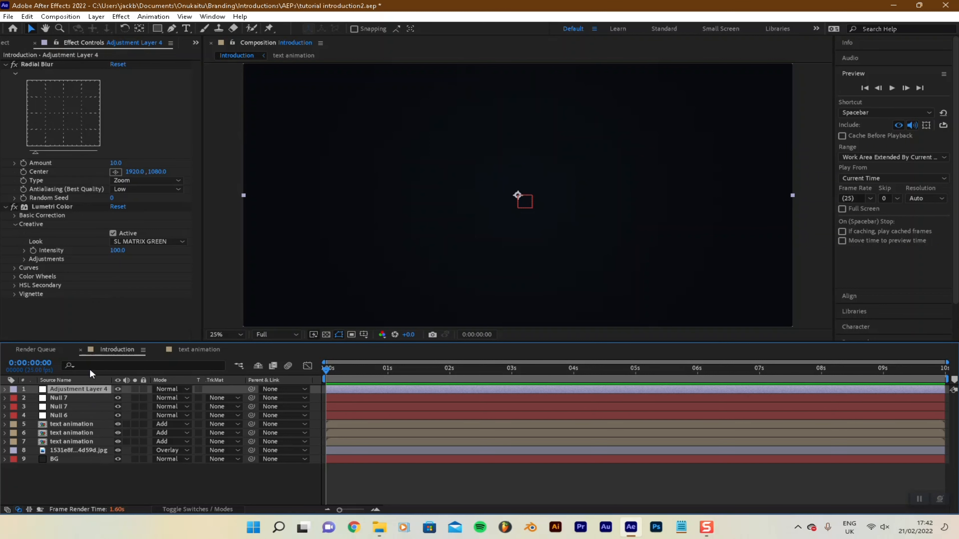
{"action": "left_click", "coordinate": [56, 210]}
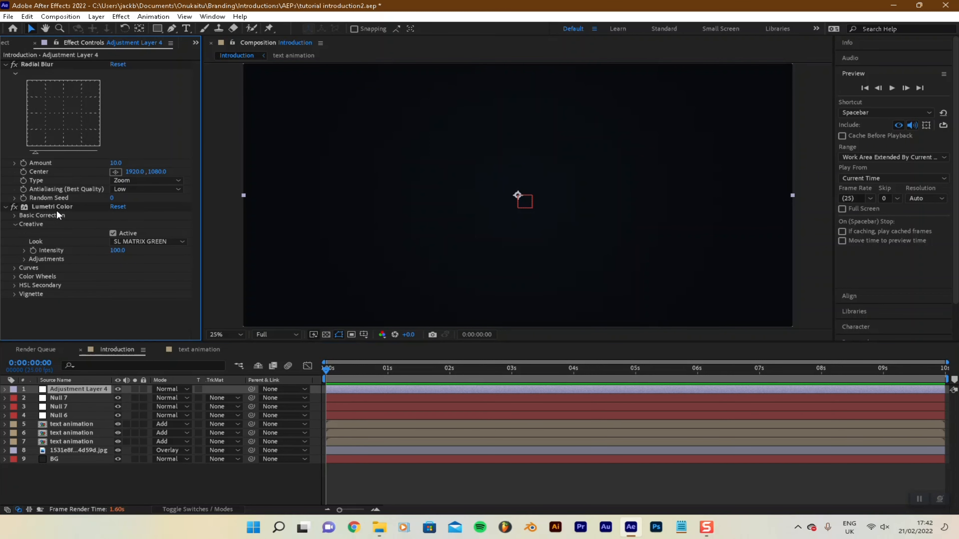
{"action": "left_click", "coordinate": [59, 209]}
{"action": "key", "text": "ctrl+d"}
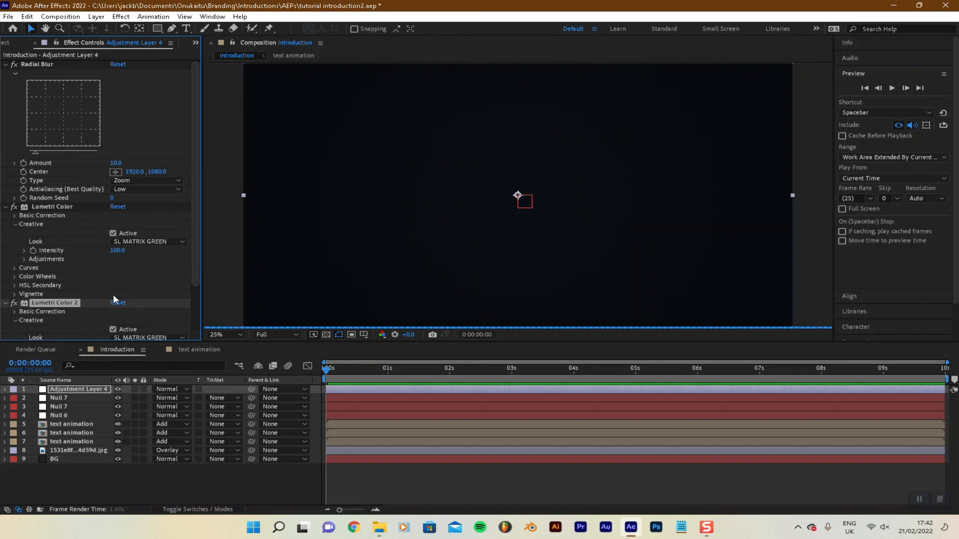
Set the creative look of the duplicated Lumetri Color 2 effect to SL MATRIX BLUE, viewing the frame at 0:00:03:11
{"action": "scroll", "coordinate": [114, 296], "scroll_direction": "down", "scroll_amount": 3}
{"action": "left_click", "coordinate": [539, 371]}
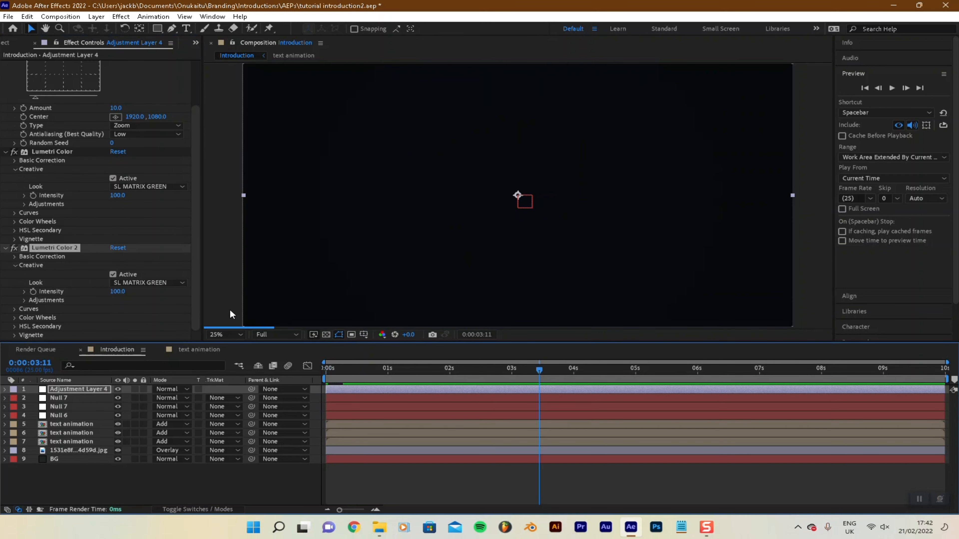
{"action": "left_click", "coordinate": [143, 282]}
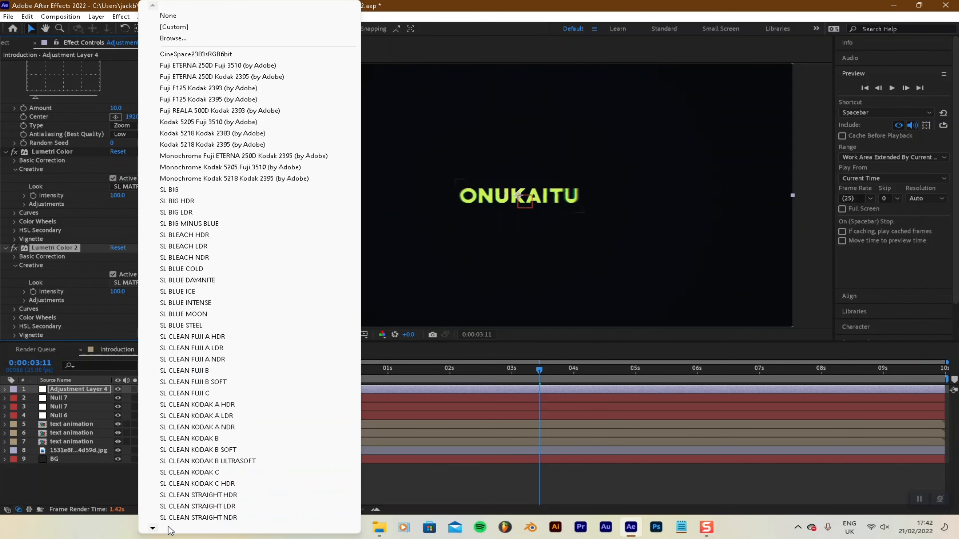
{"action": "mouse_move", "coordinate": [153, 529]}
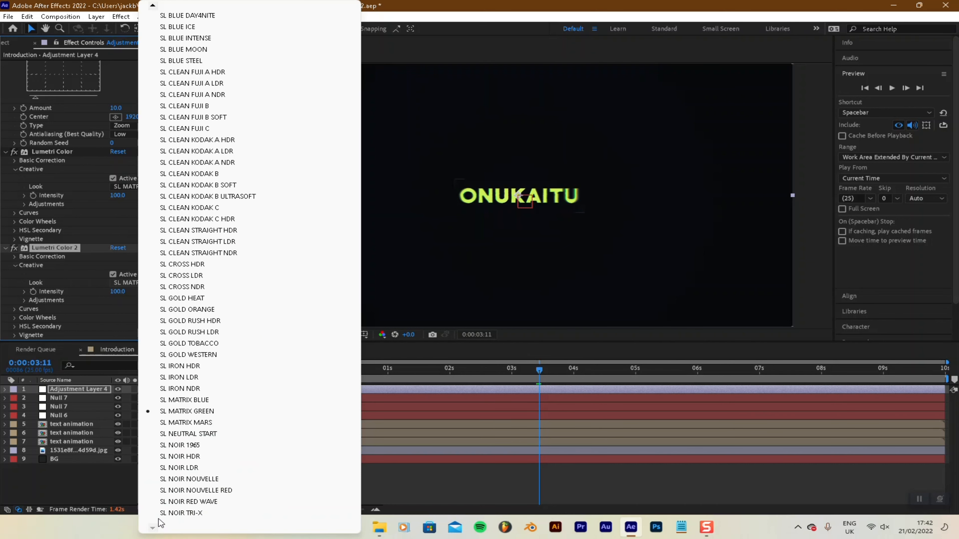
{"action": "left_click", "coordinate": [222, 400]}
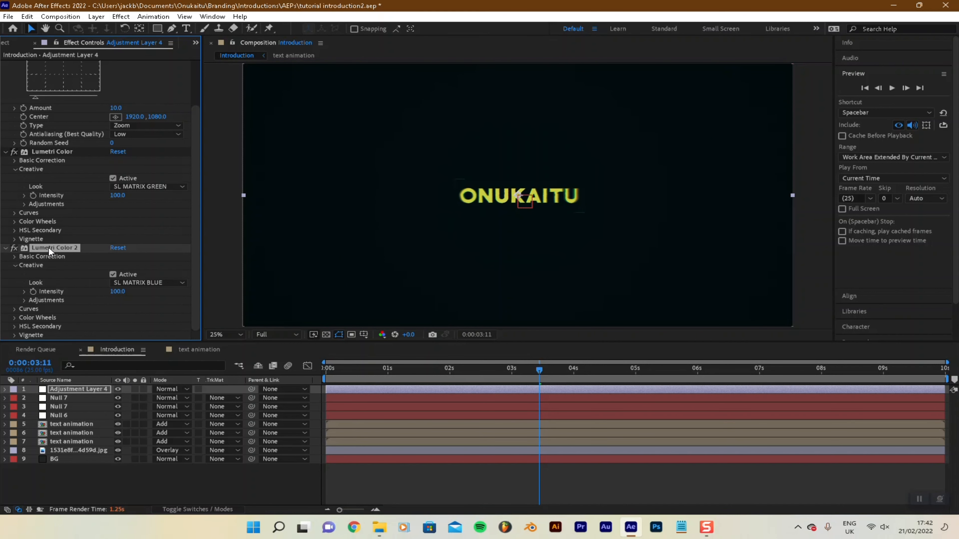
Move the Lumetri Color 2 effect from Adjustment Layer 4 onto a new adjustment layer above it
{"action": "key", "text": "Delete"}
{"action": "left_click", "coordinate": [96, 16]}
{"action": "mouse_move", "coordinate": [115, 27]}
{"action": "left_click", "coordinate": [329, 97]}
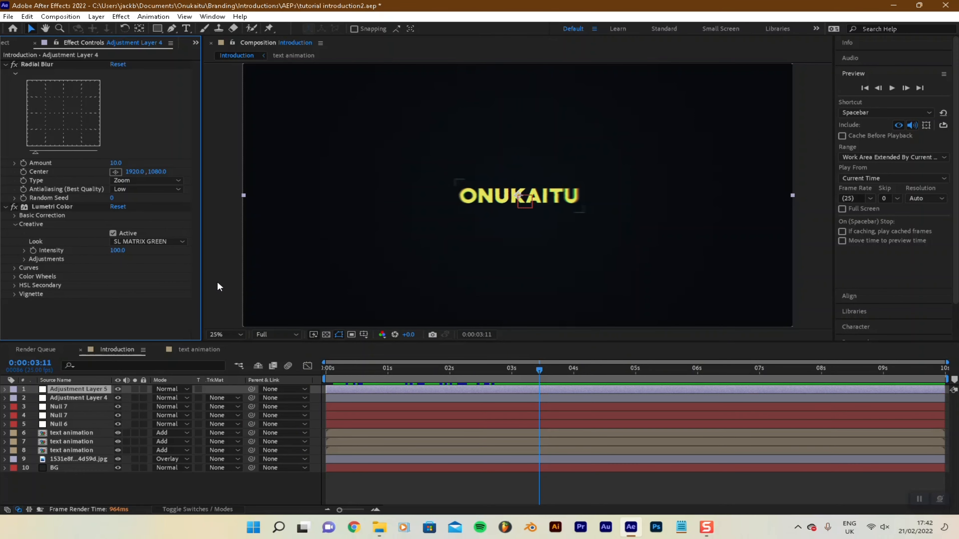
{"action": "key", "text": "ctrl+v"}
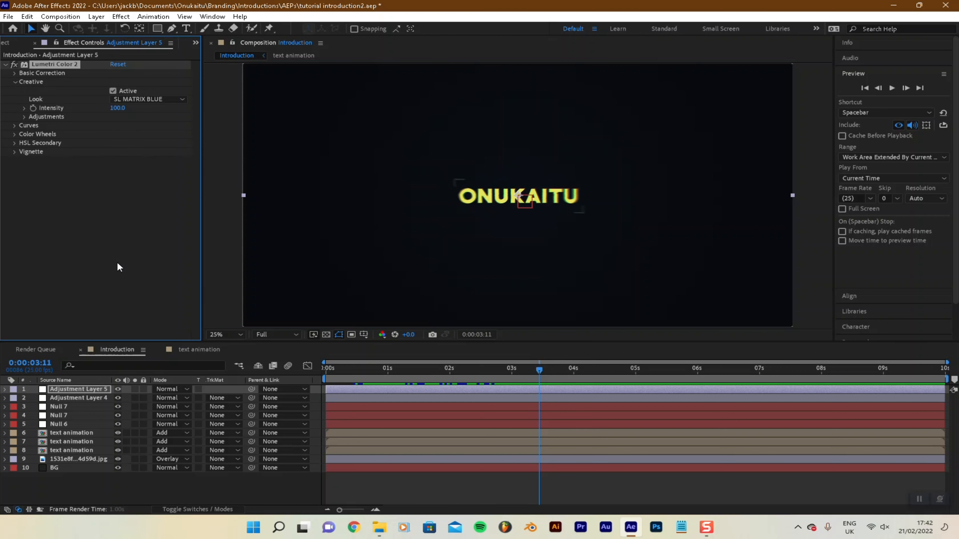
Set the new adjustment layer's blending mode to Soft Light, review the timeline and return to its start
{"action": "left_click", "coordinate": [167, 390]}
{"action": "left_click", "coordinate": [223, 263]}
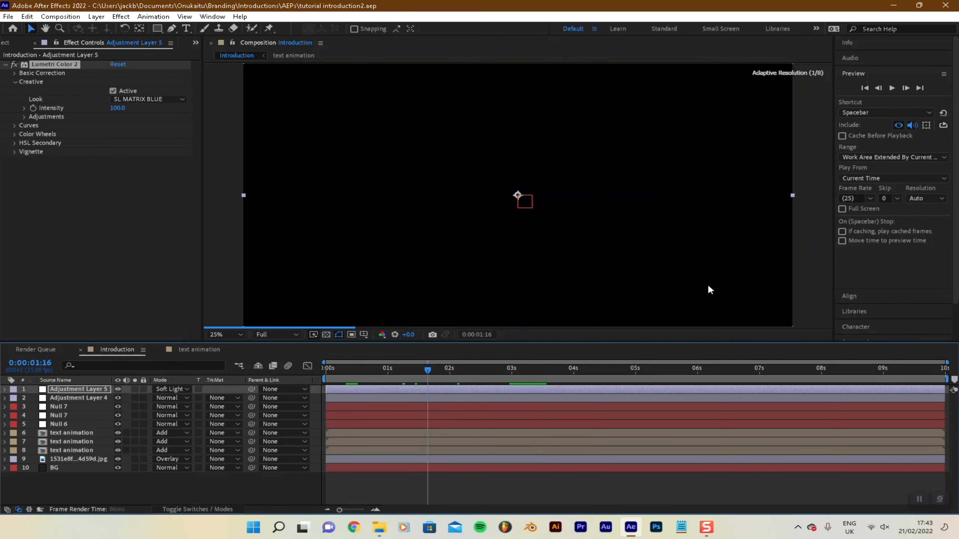
{"action": "left_click", "coordinate": [802, 254]}
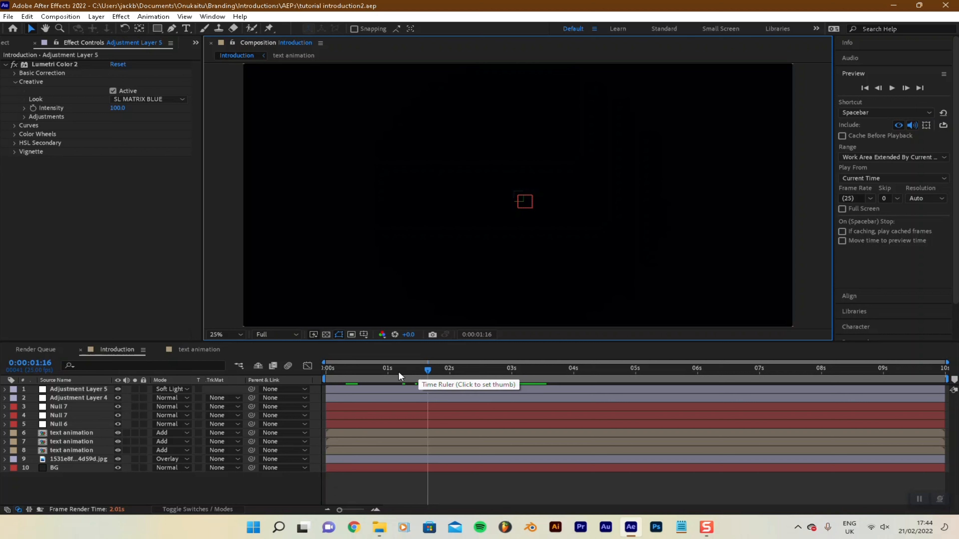
{"action": "left_click_drag", "start_coordinate": [497, 370], "coordinate": [851, 370]}
{"action": "key", "text": "Home"}
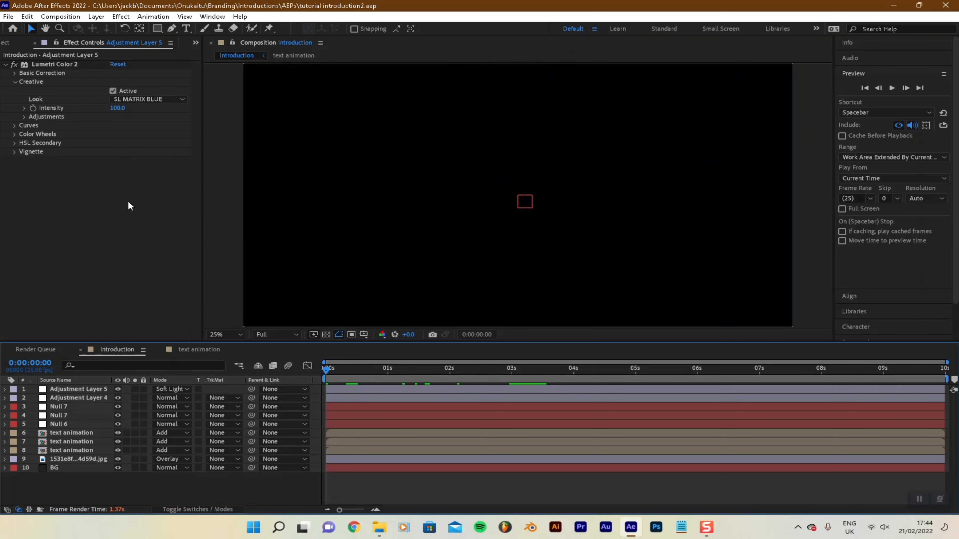
Add the Introduction composition to the render queue and set its output format to QuickTime
{"action": "left_click", "coordinate": [73, 18]}
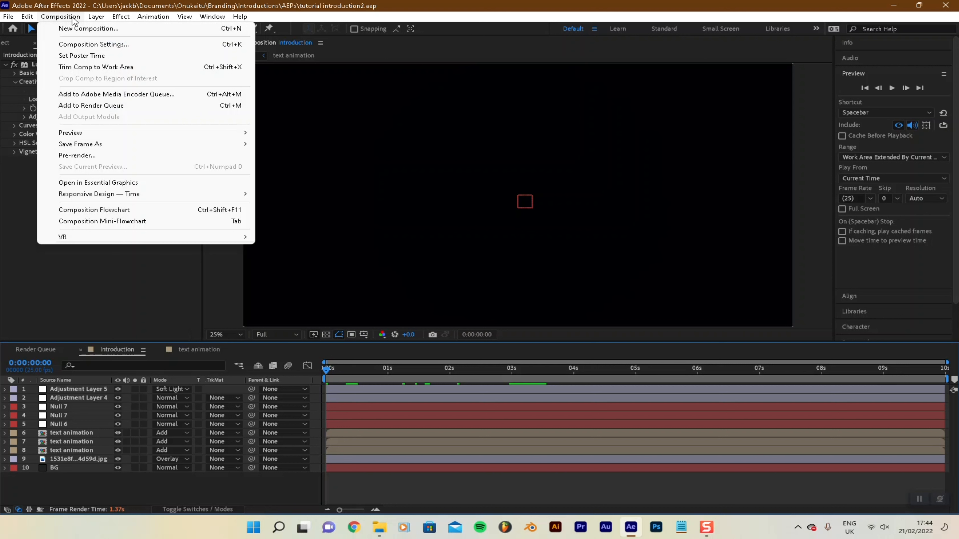
{"action": "left_click", "coordinate": [102, 105]}
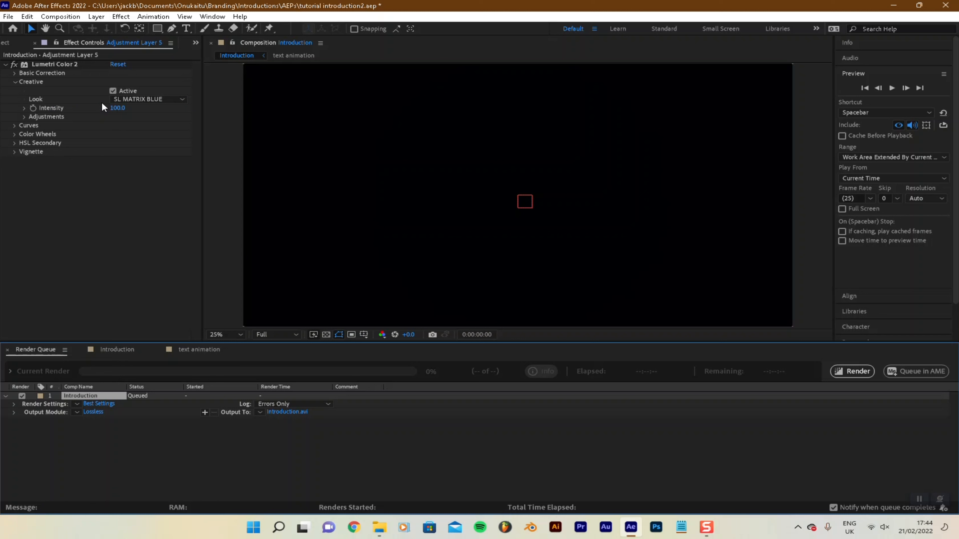
{"action": "left_click", "coordinate": [89, 411]}
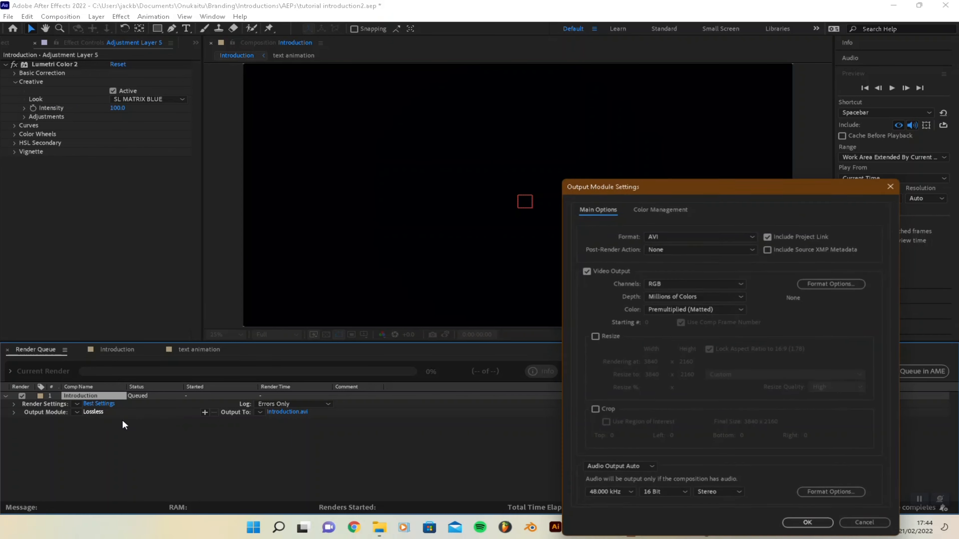
{"action": "left_click", "coordinate": [671, 235]}
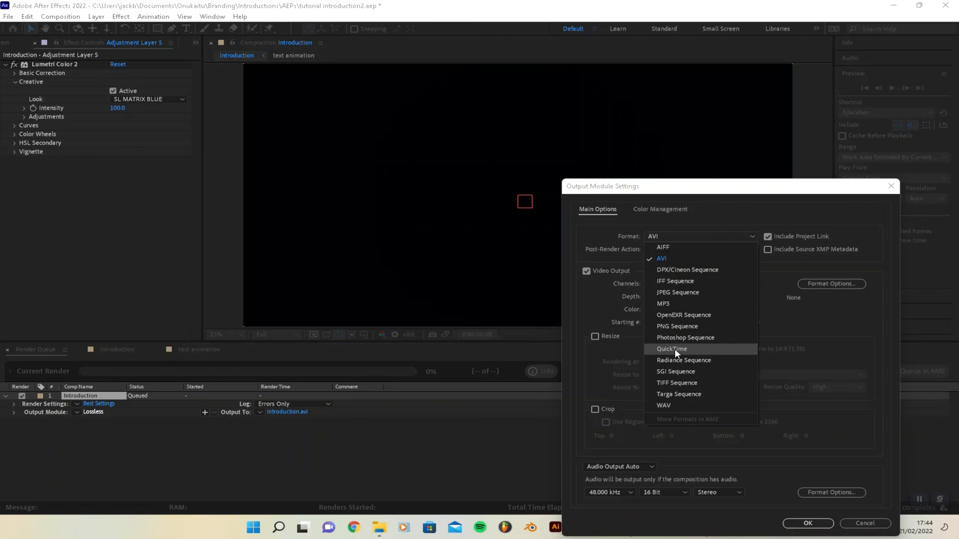
{"action": "left_click", "coordinate": [684, 350]}
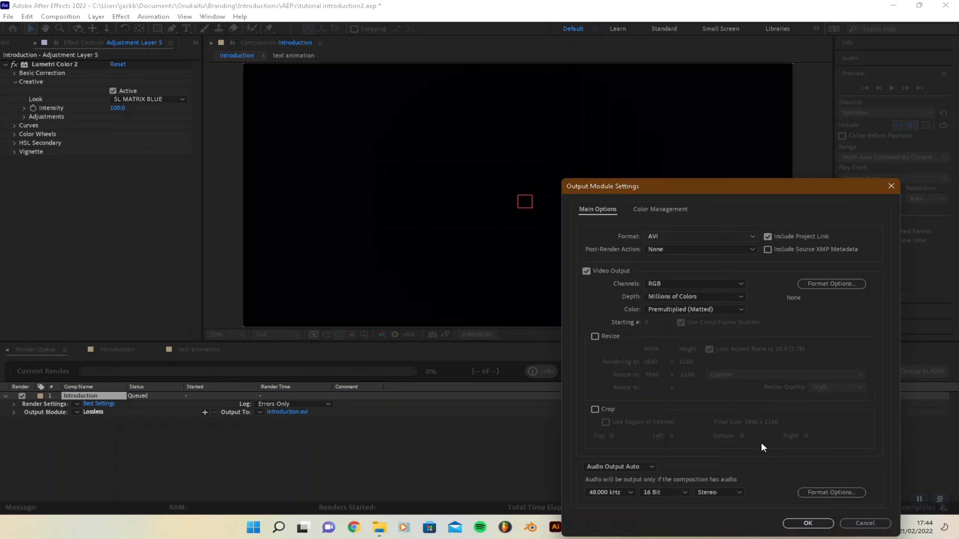
{"action": "left_click", "coordinate": [803, 521]}
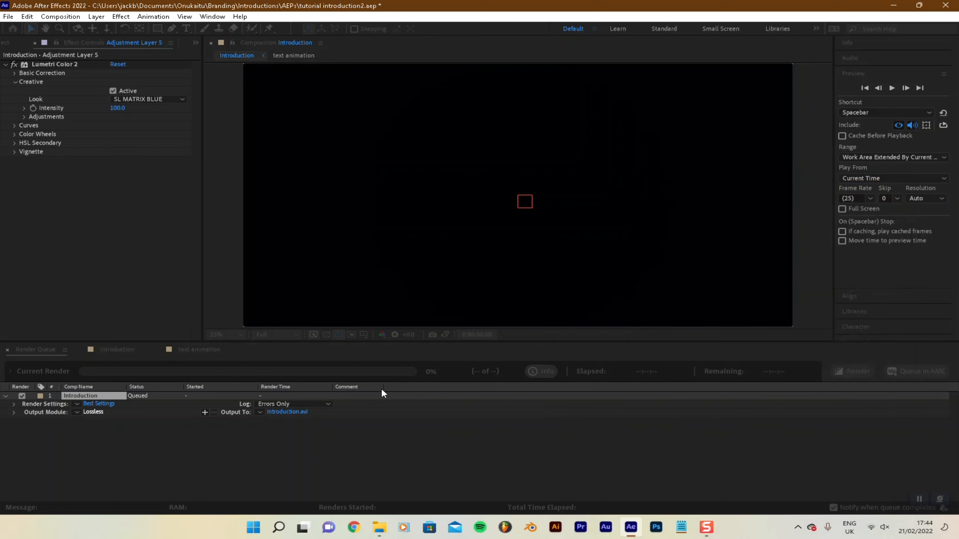
Set the render output file to Introduction.mov in the Desktop folder
{"action": "left_click", "coordinate": [277, 412]}
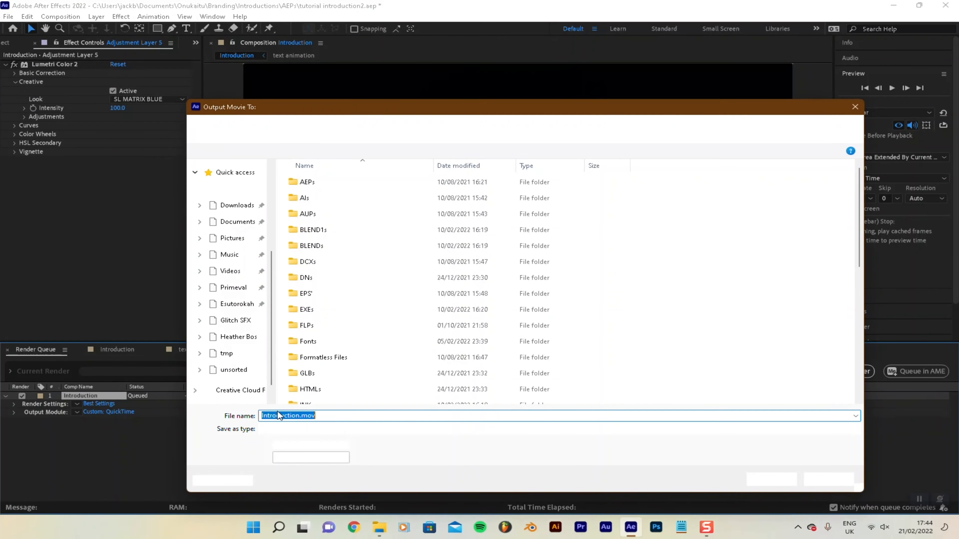
{"action": "scroll", "coordinate": [234, 326], "scroll_direction": "down", "scroll_amount": 1}
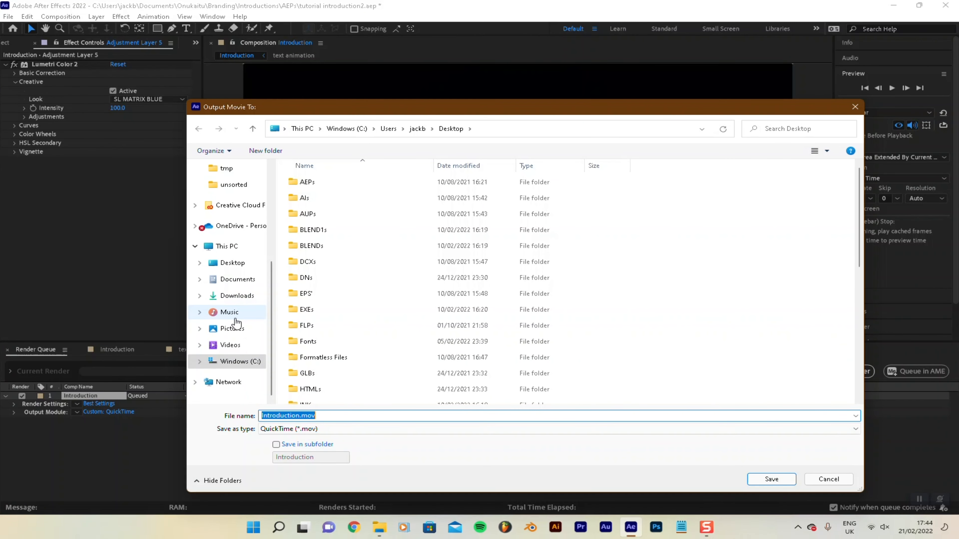
{"action": "scroll", "coordinate": [231, 312], "scroll_direction": "up", "scroll_amount": 1}
{"action": "scroll", "coordinate": [231, 313], "scroll_direction": "up", "scroll_amount": 1}
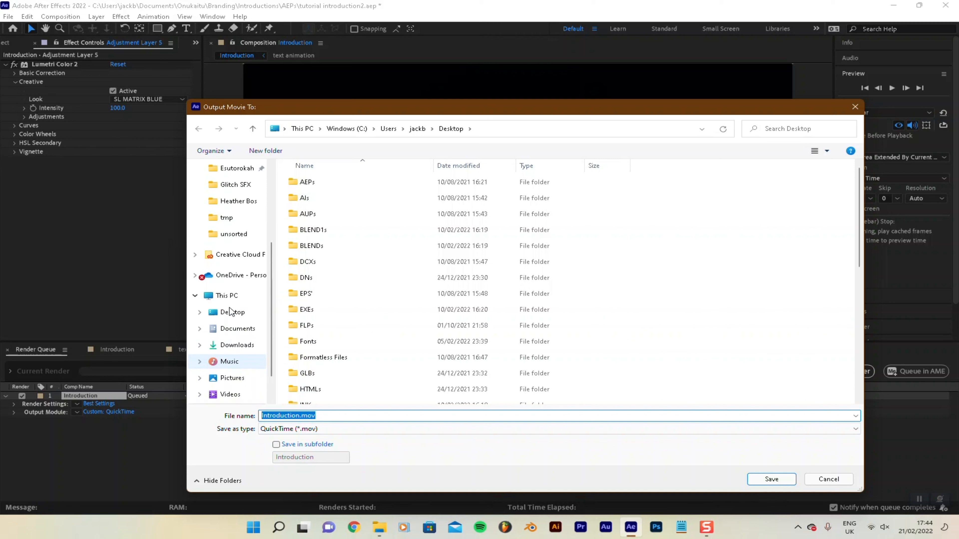
{"action": "scroll", "coordinate": [231, 312], "scroll_direction": "down", "scroll_amount": 2}
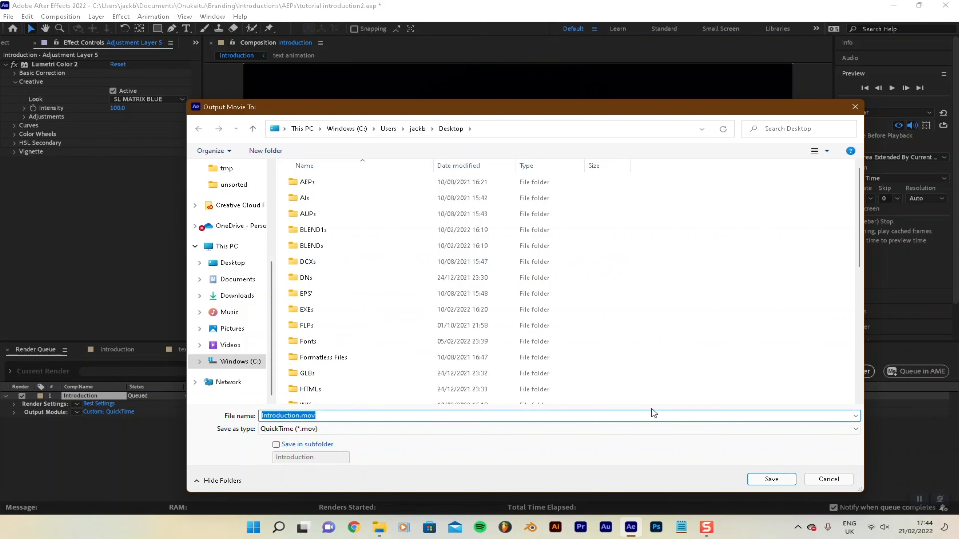
{"action": "left_click", "coordinate": [771, 480]}
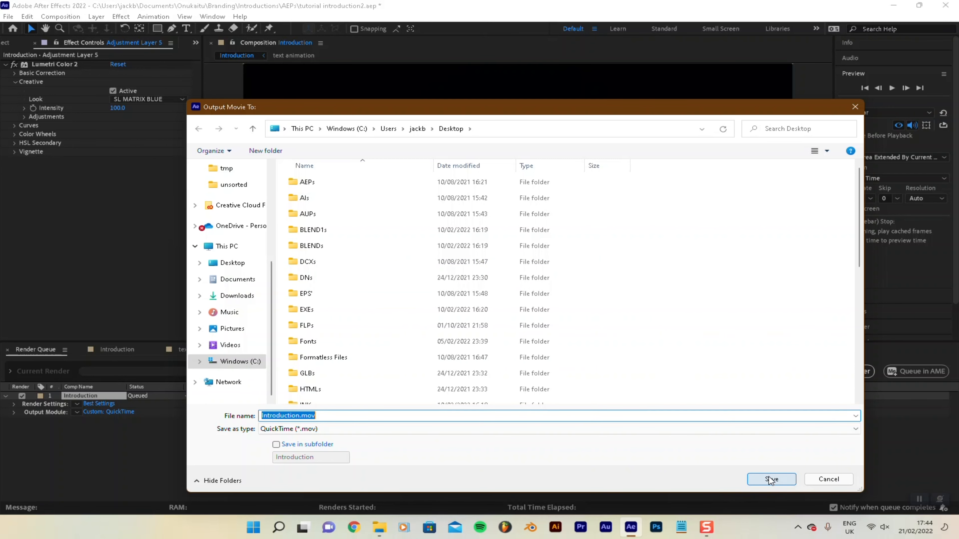